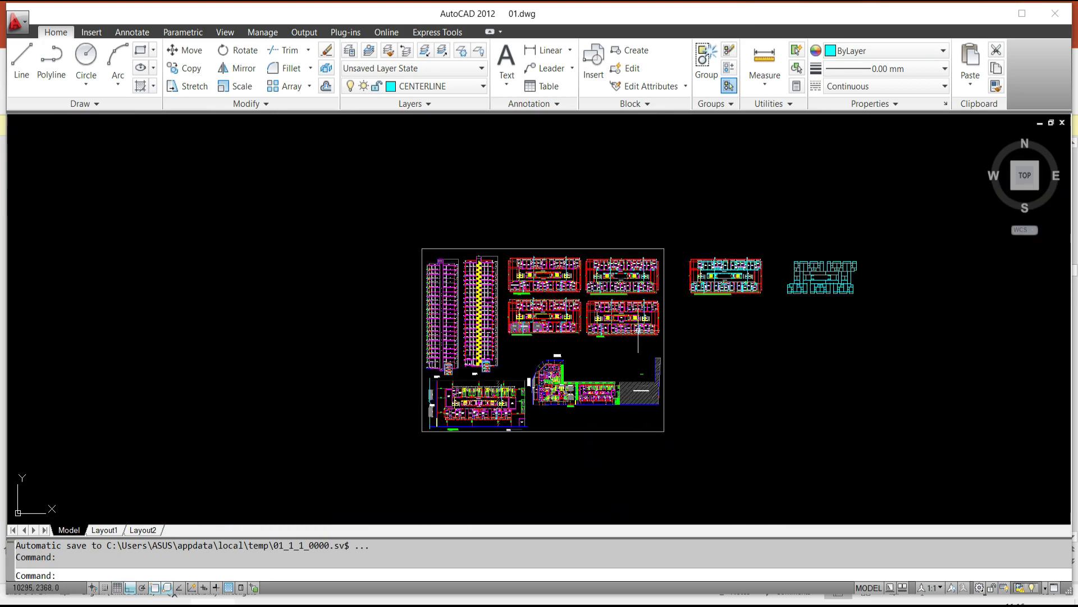
Step: Examine the 7th and 14th floor refuge plan in 01.dwg and the beam layouts in 02 Beam Layout.dwg
middle_drag(560, 302, 351, 278)
scroll(337, 295, up, 8)
scroll(340, 286, down, 4)
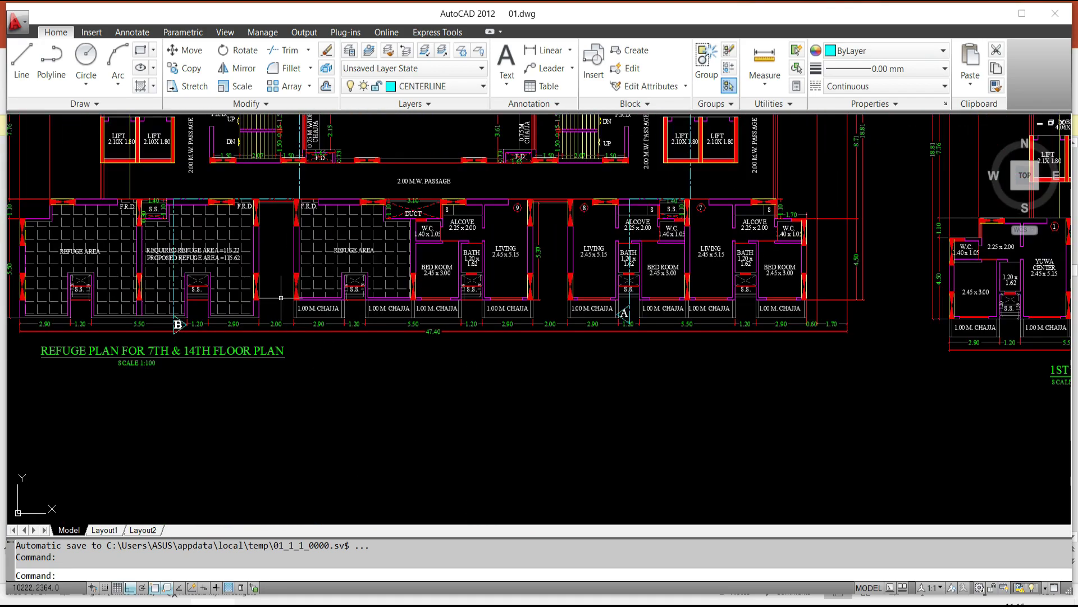
scroll(380, 349, down, 5)
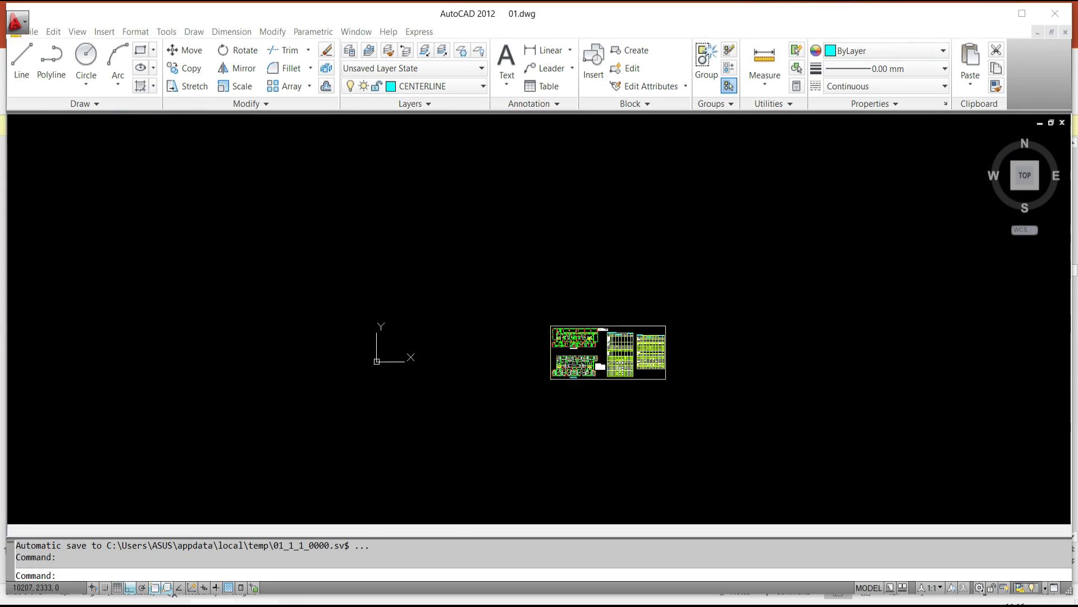
key(ctrl+Tab)
scroll(415, 332, up, 5)
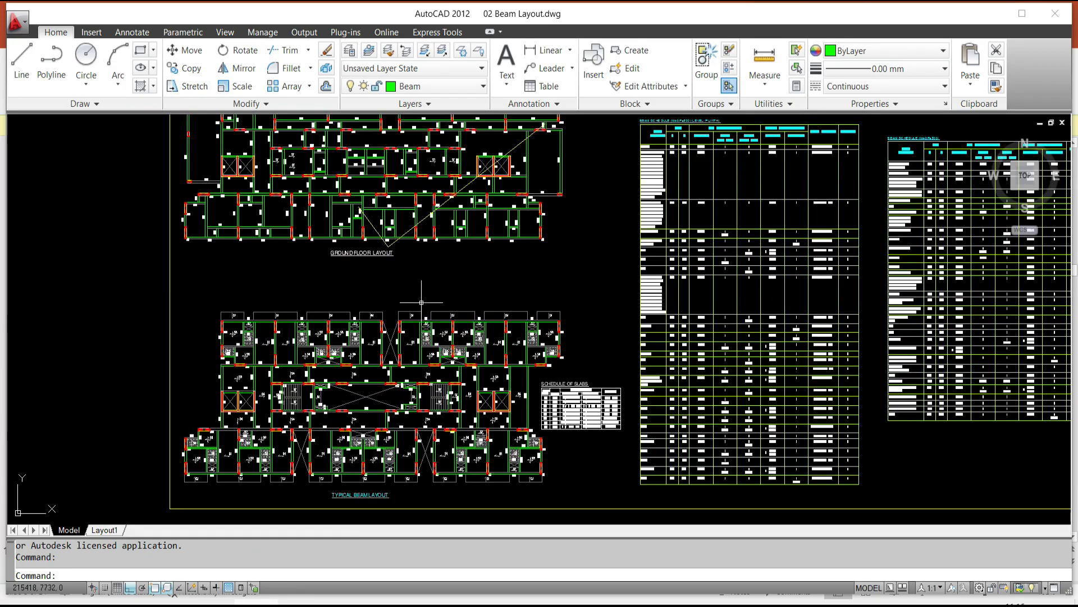
Step: Switch to the drawing 2. Hostel Building Final CAD.dwg and examine its ground floor plan
key(ctrl+Tab)
scroll(169, 337, up, 10)
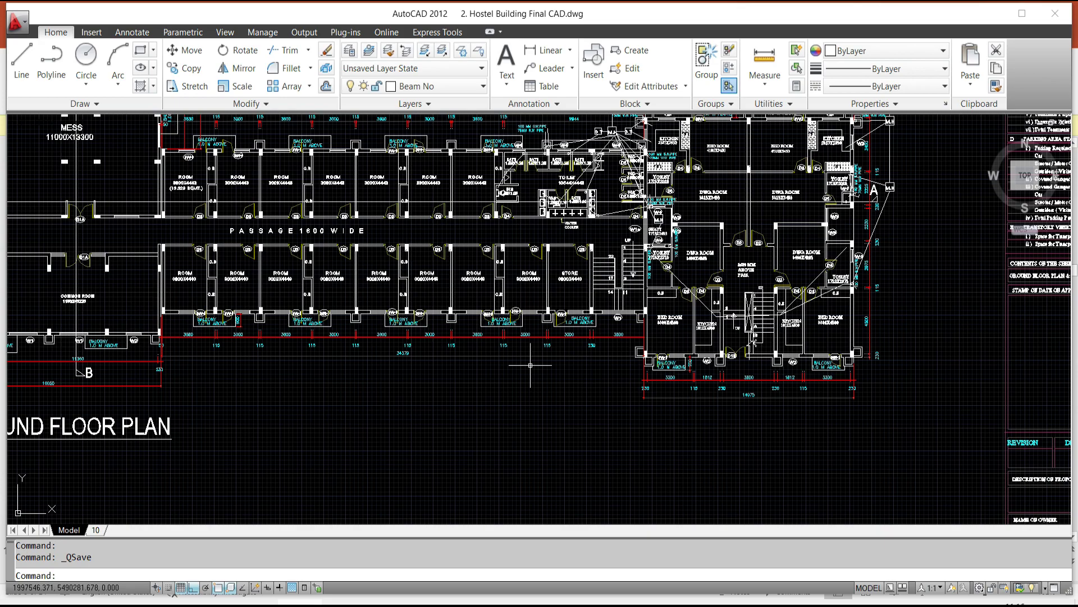
scroll(449, 278, down, 2)
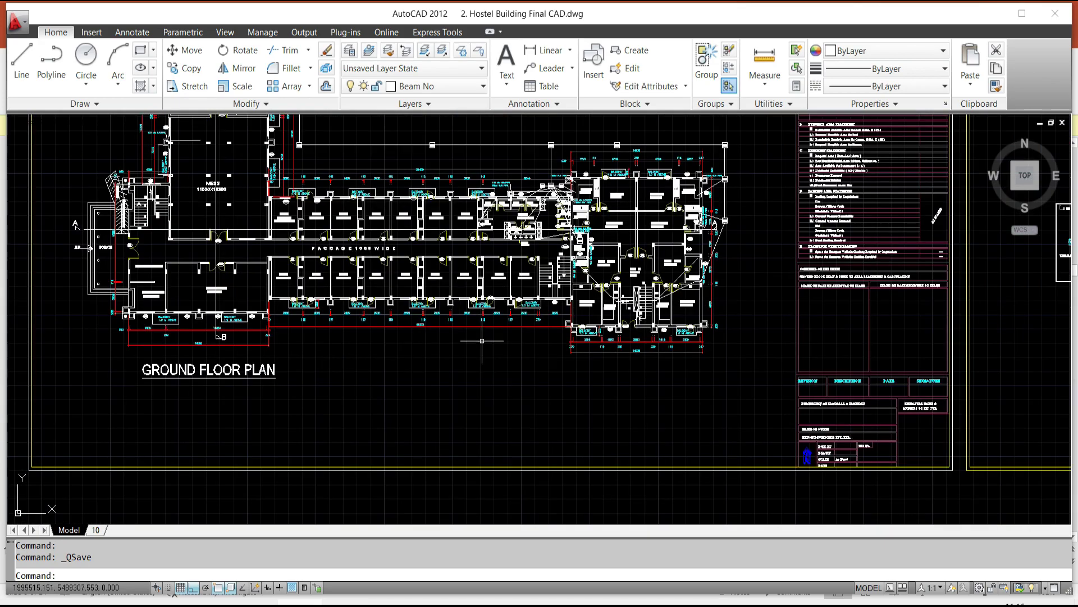
middle_drag(344, 284, 337, 419)
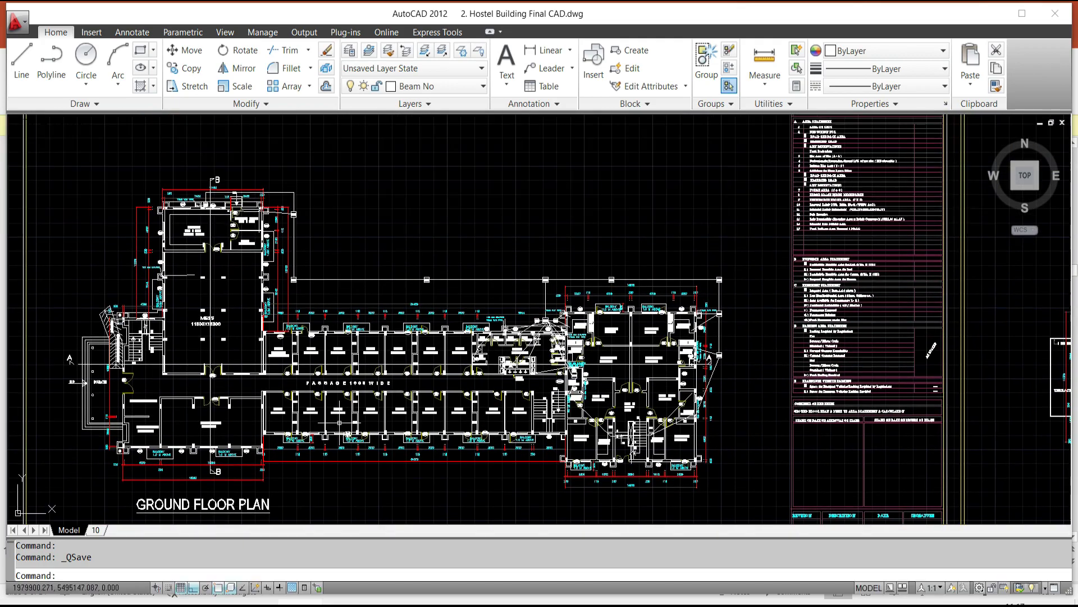
scroll(359, 452, down, 3)
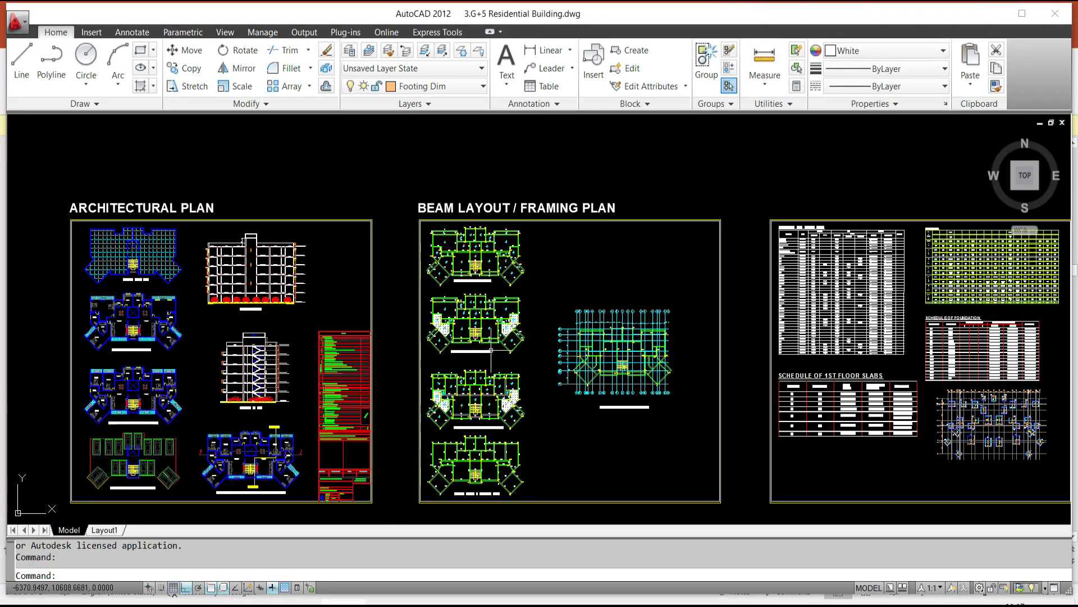
Step: Look over the sheets of 3.G+5 Residential Building.dwg, 3.Hostel Building Final CAD.dwg and 01.dwg
scroll(494, 433, up, 4)
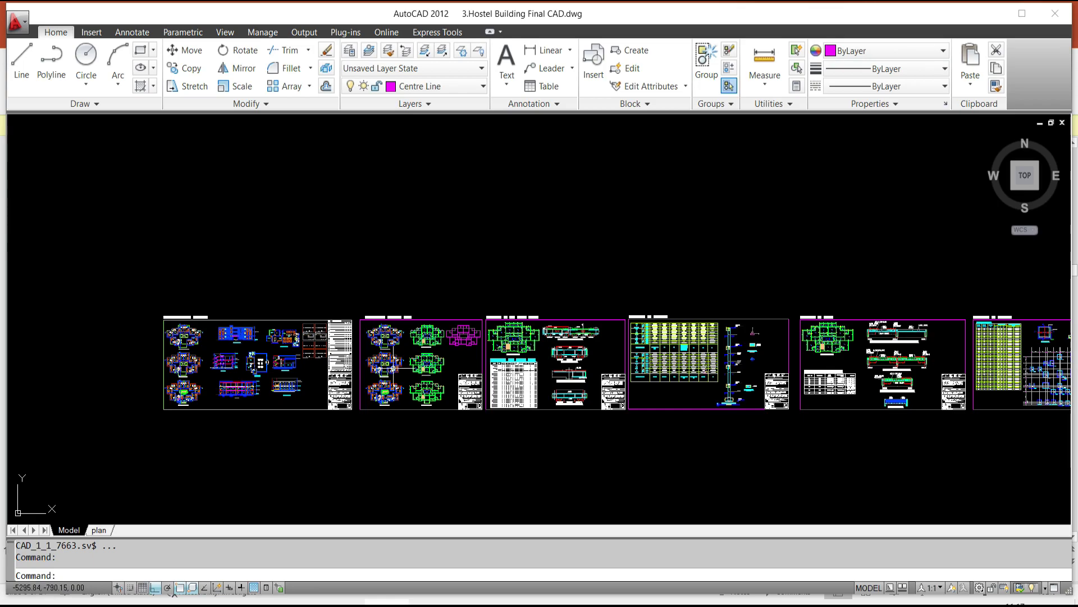
scroll(399, 365, up, 3)
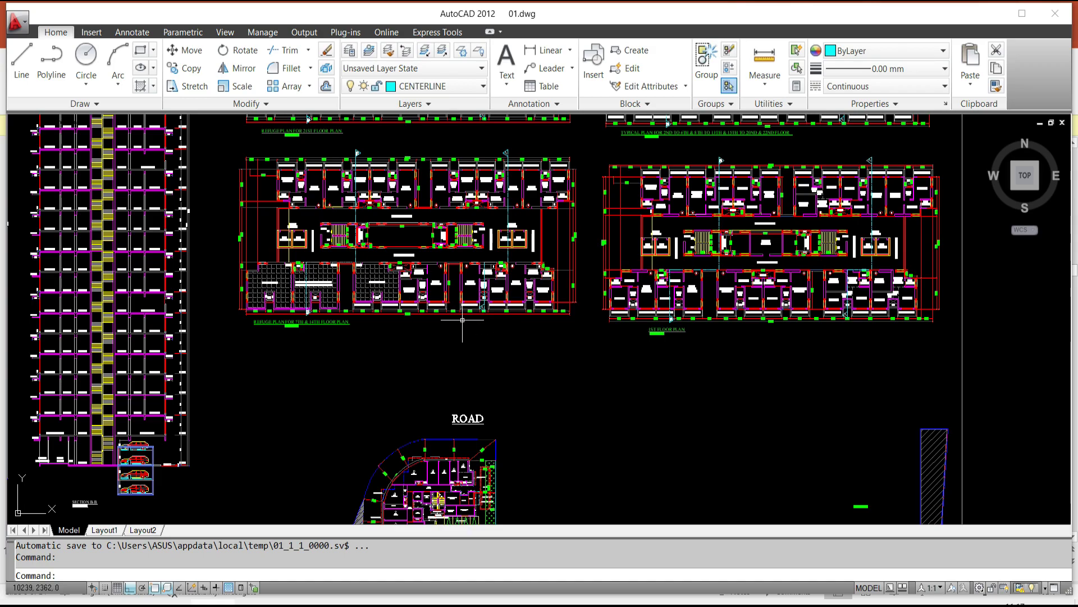
scroll(333, 339, up, 2)
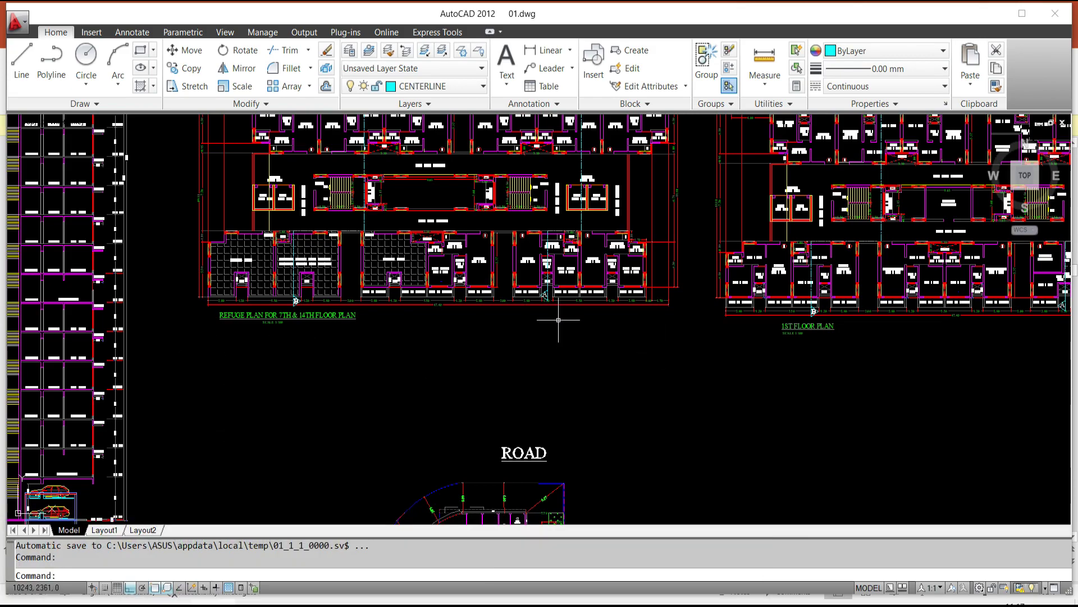
Step: Switch to 02 Beam Layout.dwg and examine column C55 and the beams around it in the typical beam layout
key(ctrl+Tab)
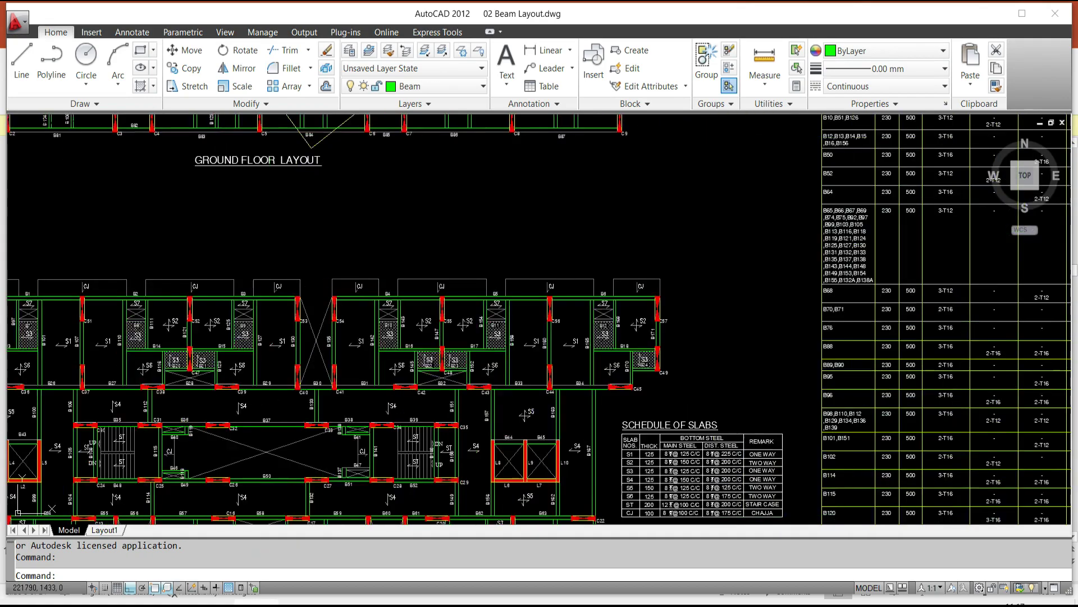
scroll(445, 309, up, 6)
click(406, 224)
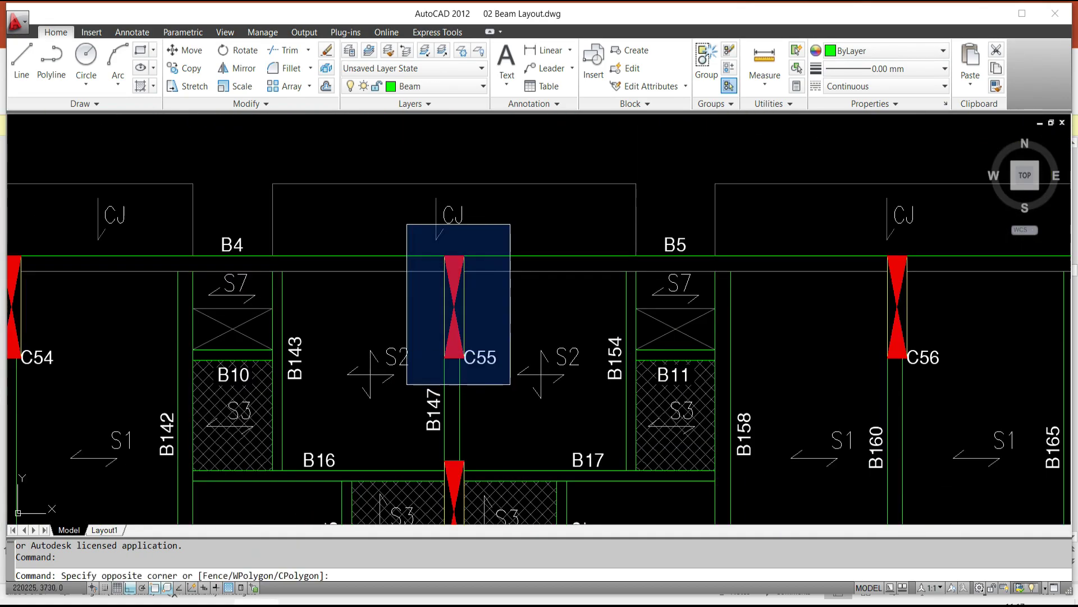
click(510, 384)
key(Escape)
key(Escape)
scroll(515, 446, down, 1)
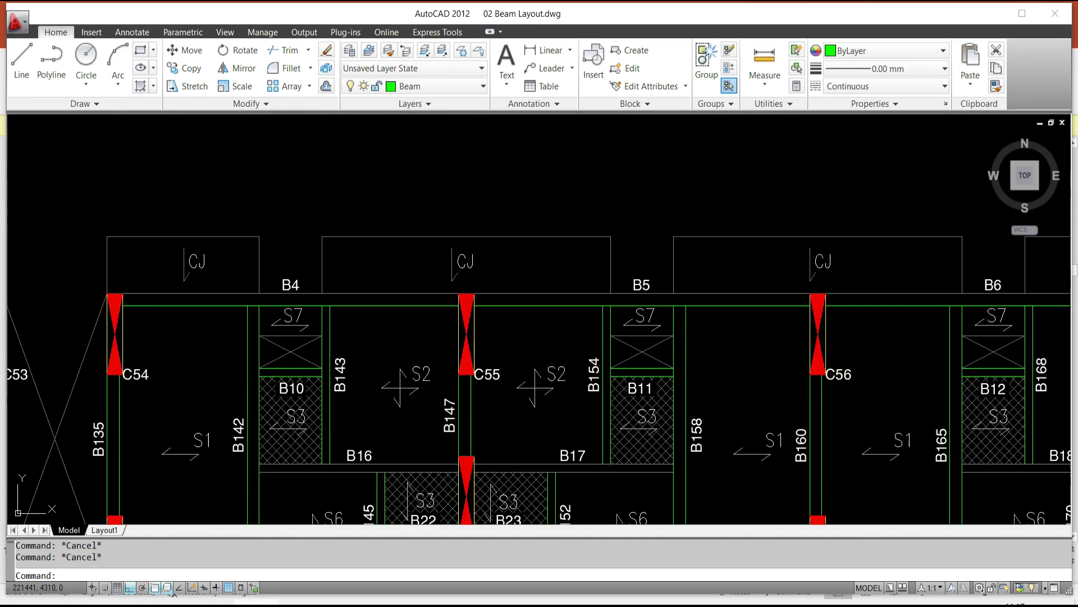
scroll(577, 360, up, 3)
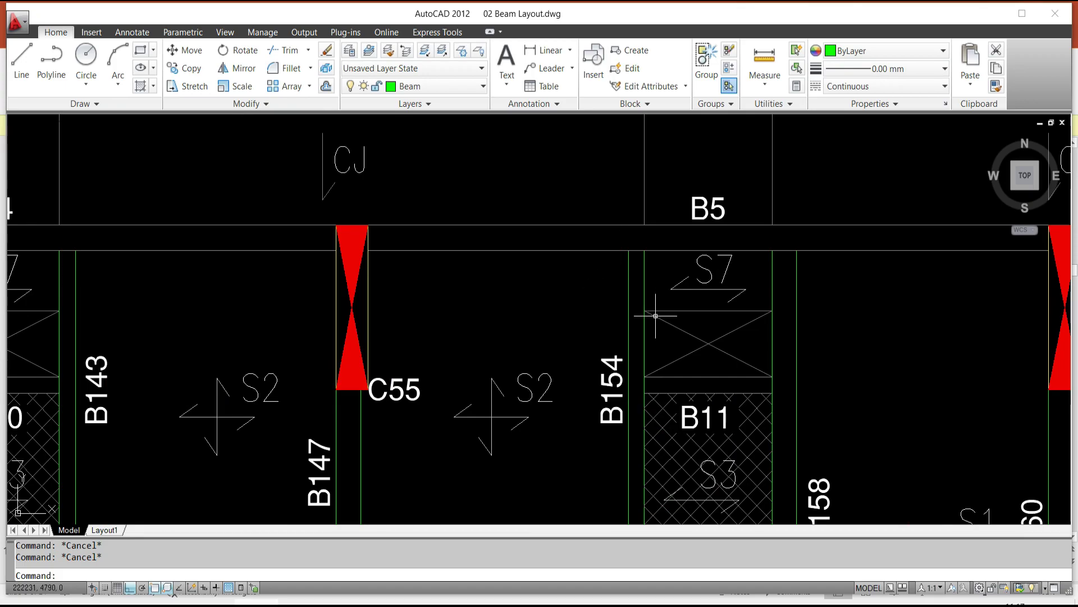
scroll(655, 316, down, 8)
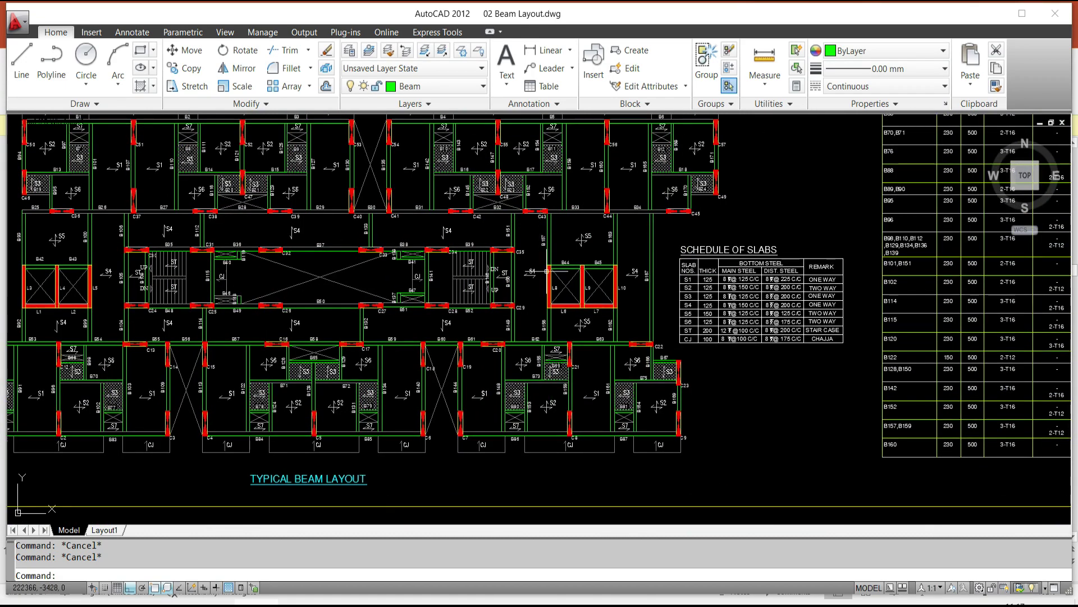
scroll(546, 271, down, 5)
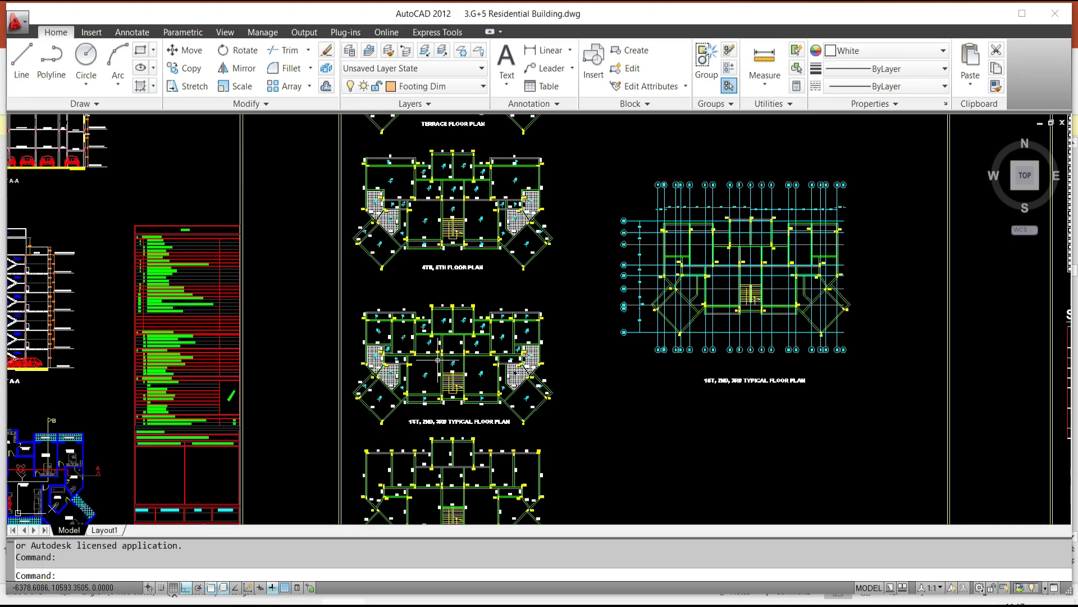
Step: Examine column C23 where it meets the beams in the 1st, 2nd, 3rd typical floor framing plan of 3.G+5 Residential Building.dwg
scroll(452, 320, up, 5)
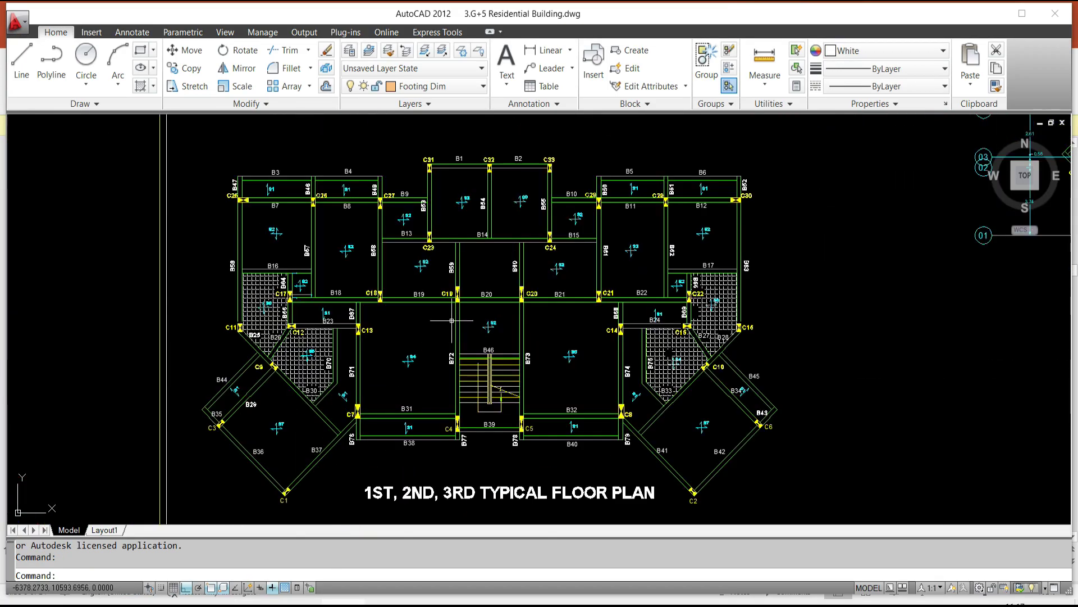
scroll(444, 250, up, 5)
middle_drag(420, 259, 418, 285)
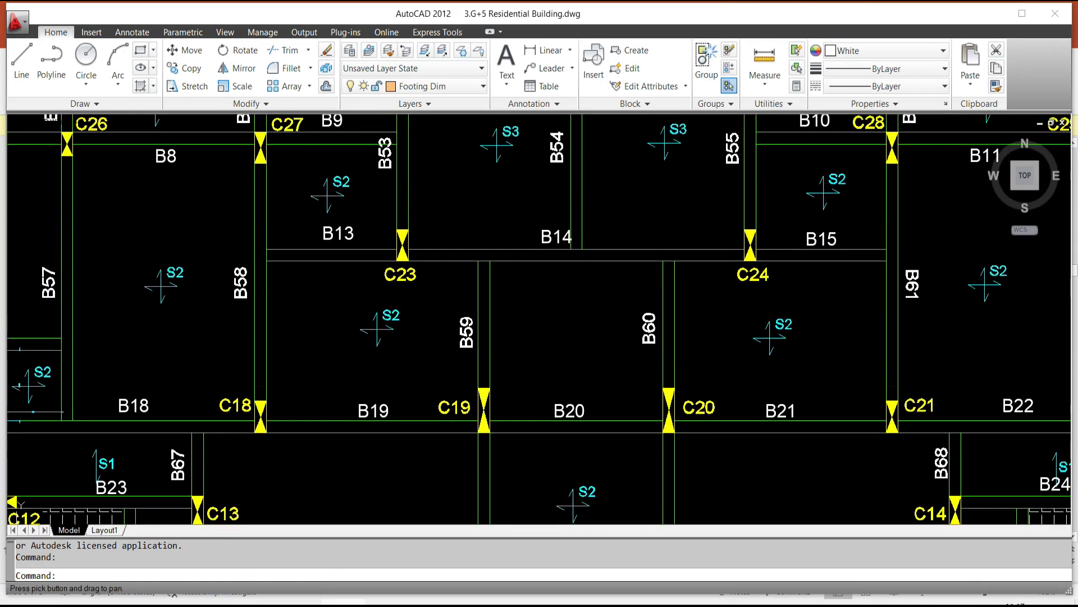
scroll(387, 228, up, 5)
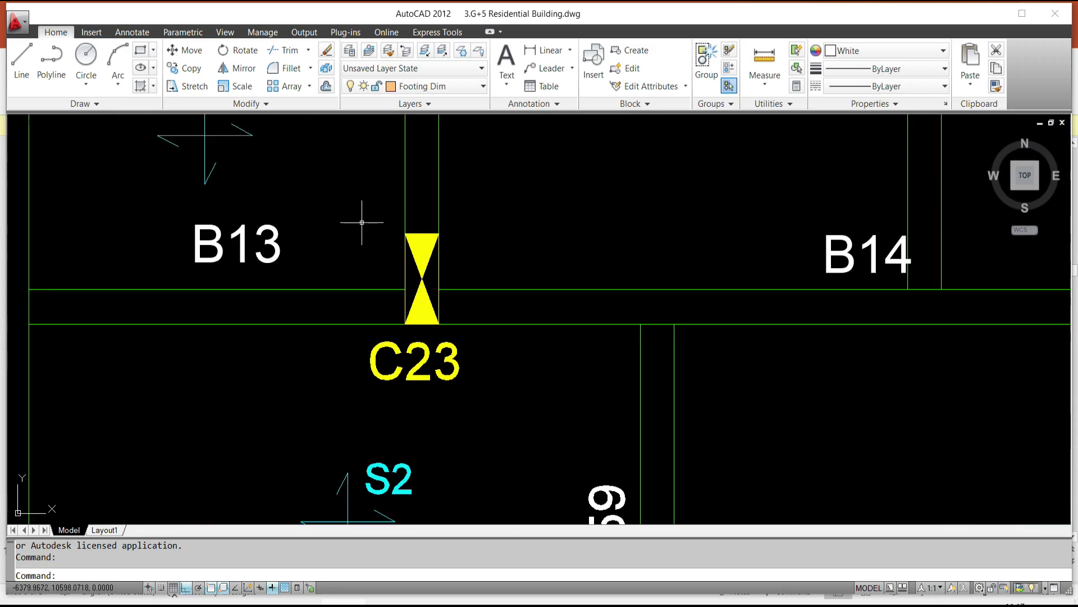
click(333, 194)
key(Escape)
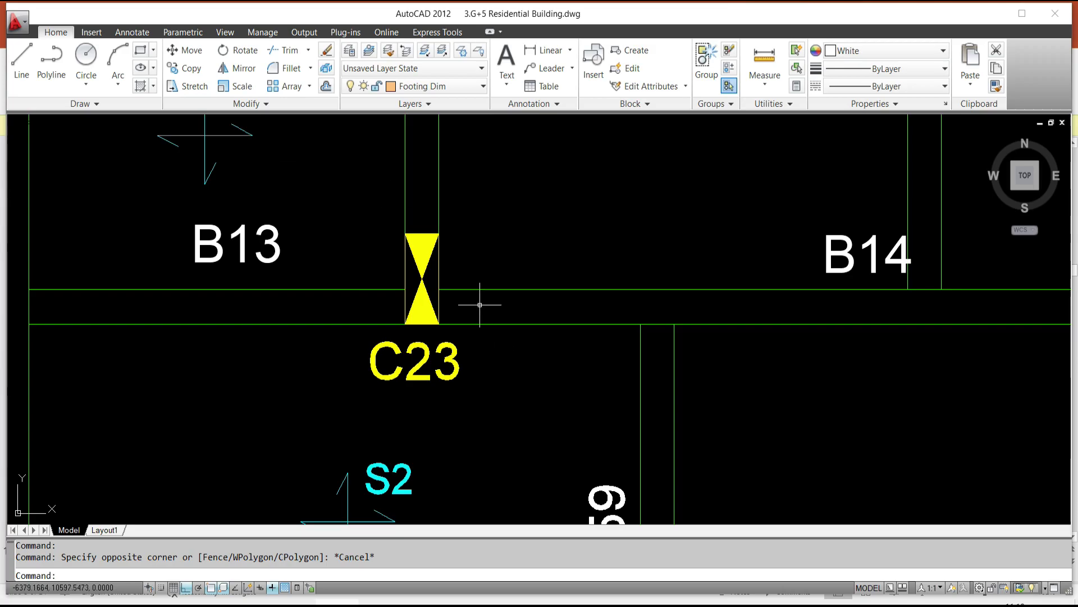
Step: Examine the overall beam, column and slab arrangement of the 1st, 2nd, 3rd typical floor framing plan
scroll(484, 320, down, 9)
middle_drag(488, 331, 419, 253)
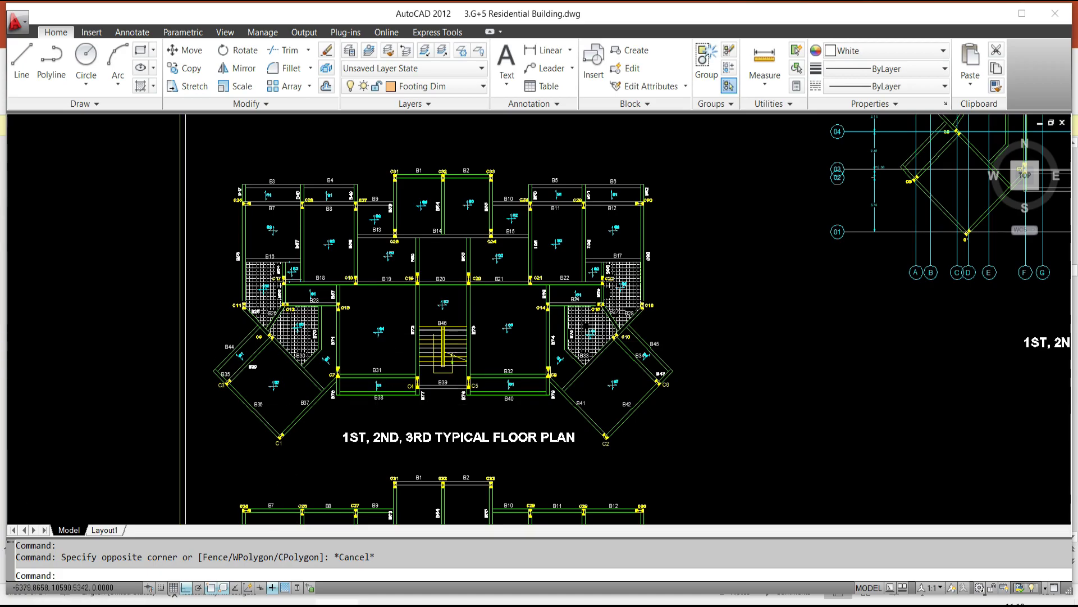
scroll(387, 340, up, 3)
scroll(362, 356, down, 2)
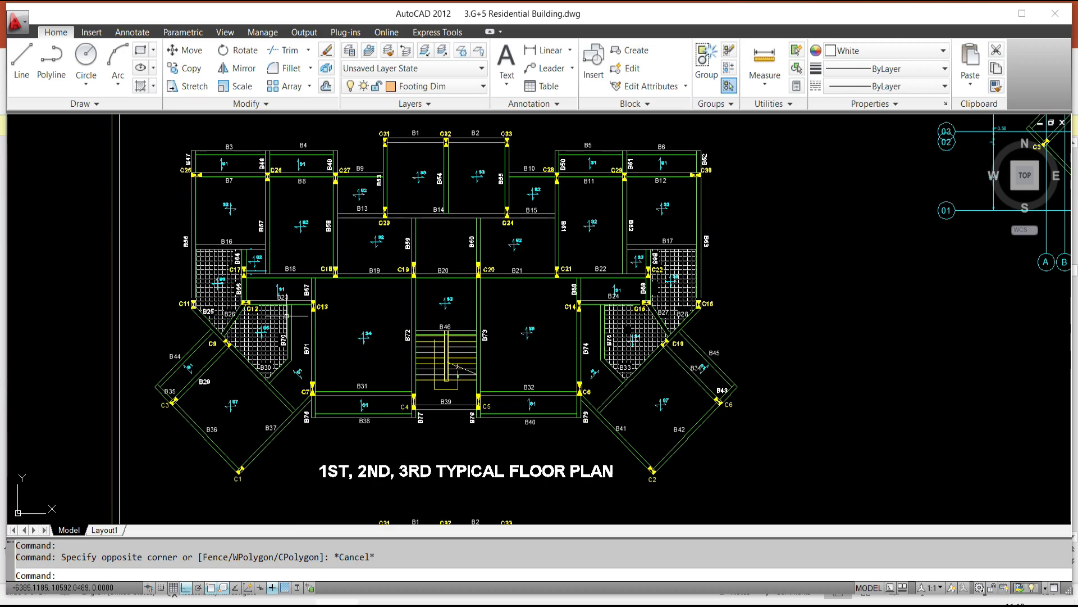
scroll(259, 294, up, 3)
scroll(259, 294, down, 4)
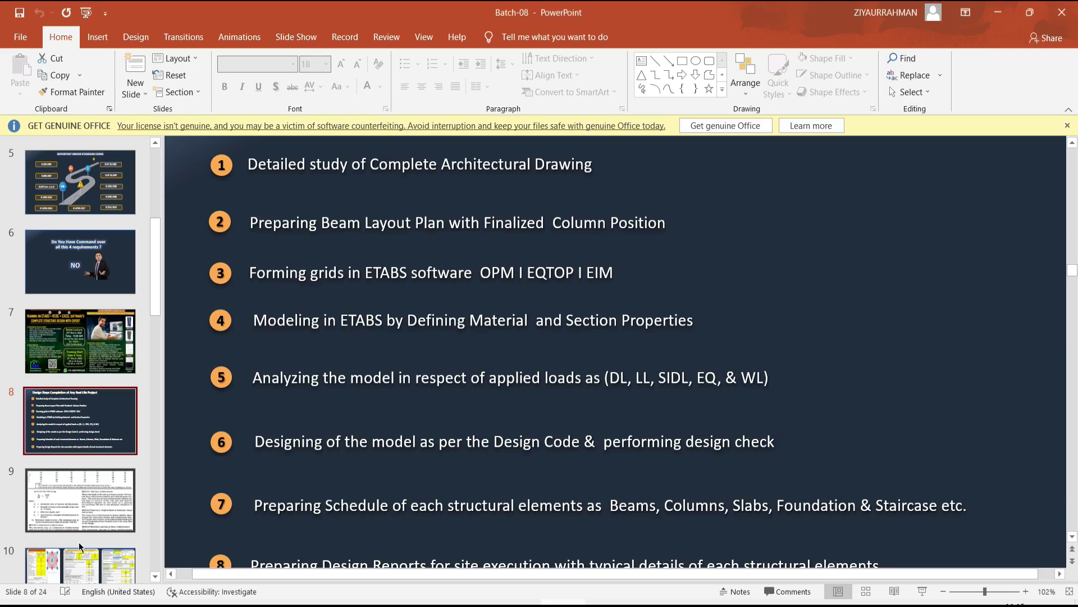
Step: Present the Batch-08 PowerPoint slides from slide 10 and leave the slide show
click(87, 565)
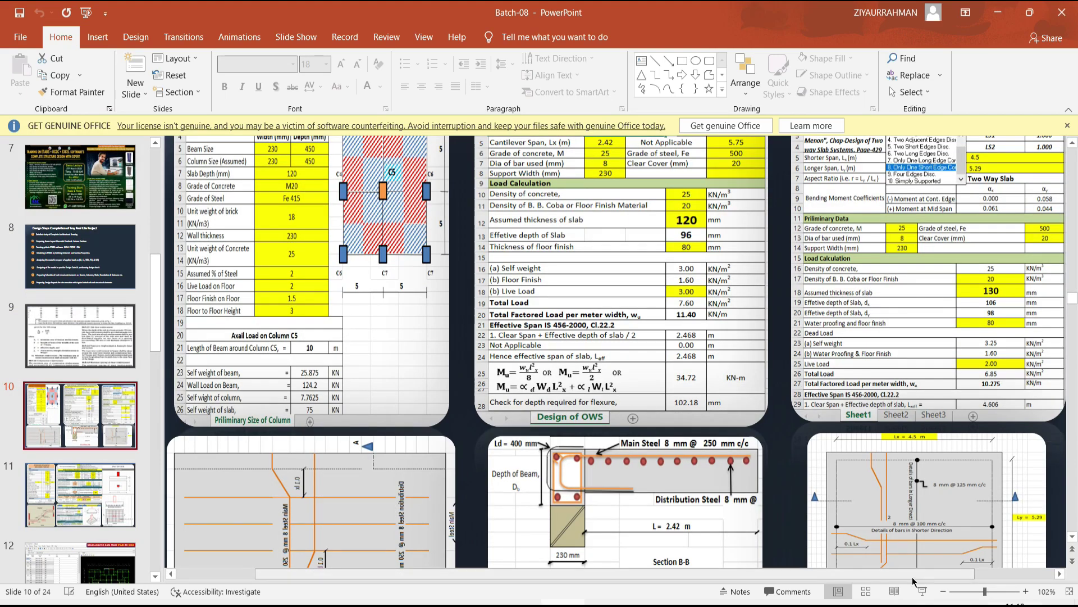
click(922, 590)
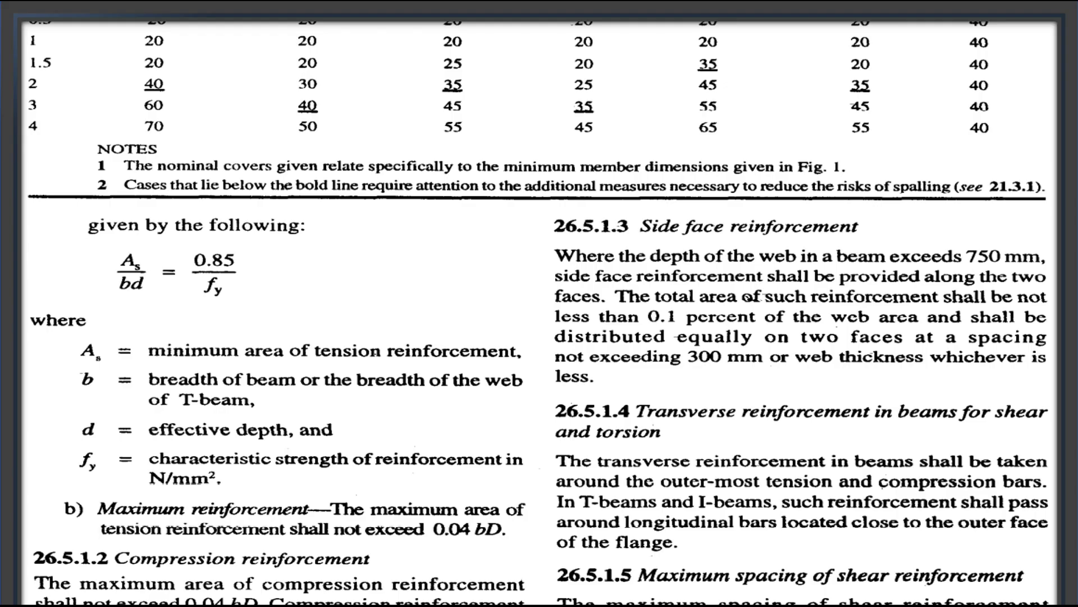
key(Escape)
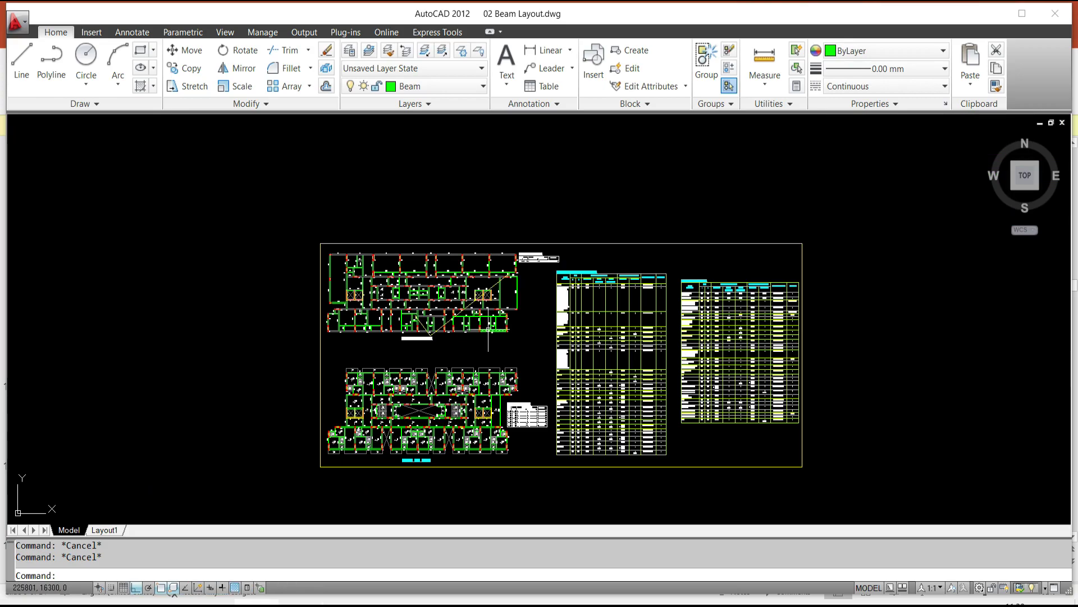
Step: Examine the ground floor and typical beam layouts beside the schedules in 02 Beam Layout.dwg
scroll(488, 329, up, 8)
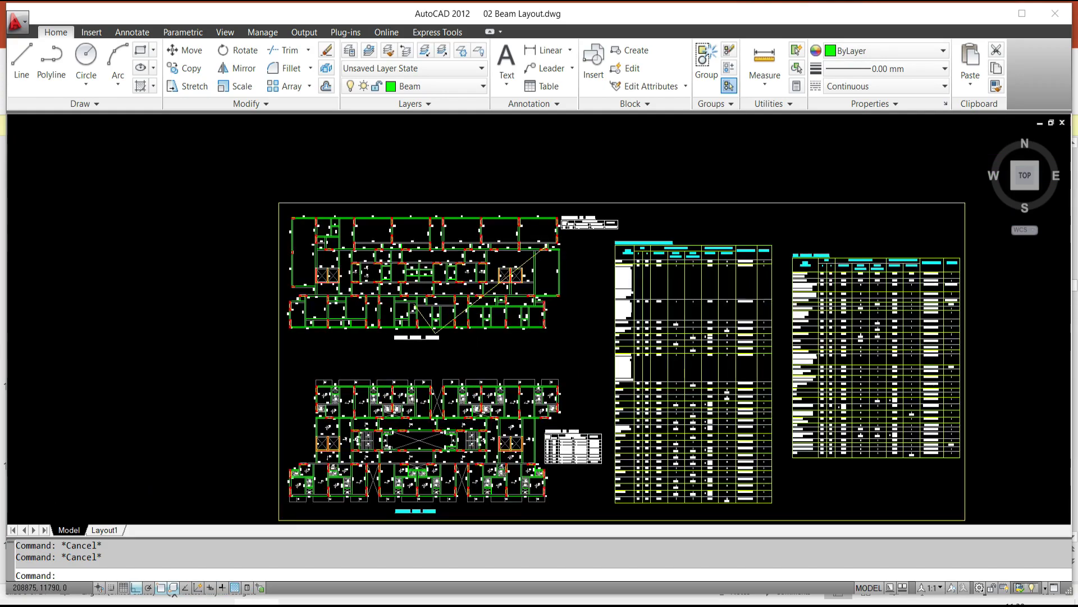
scroll(458, 339, down, 3)
scroll(458, 339, down, 2)
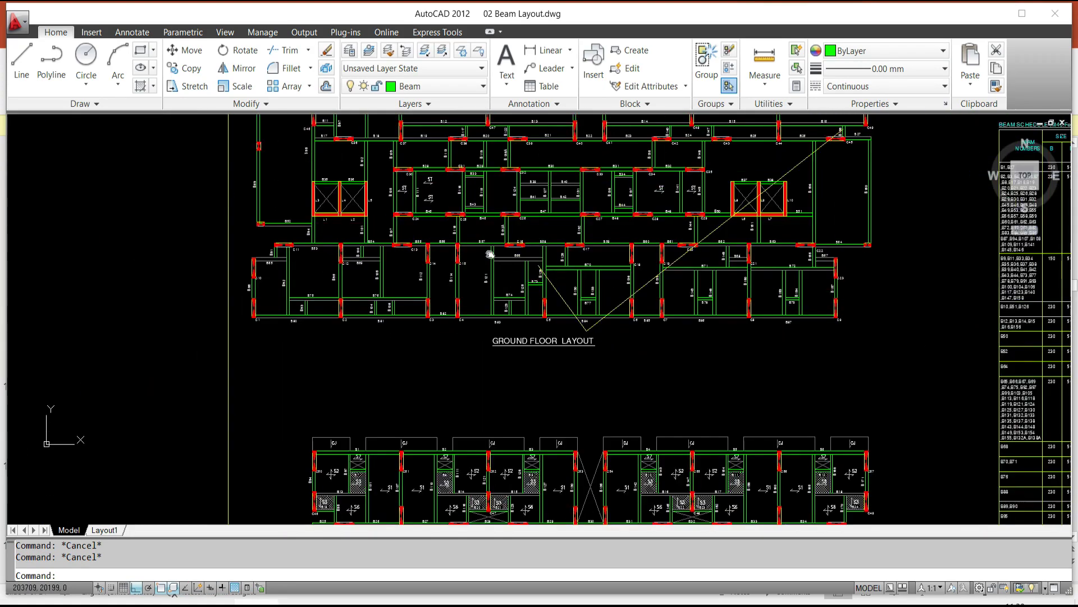
scroll(482, 343, up, 3)
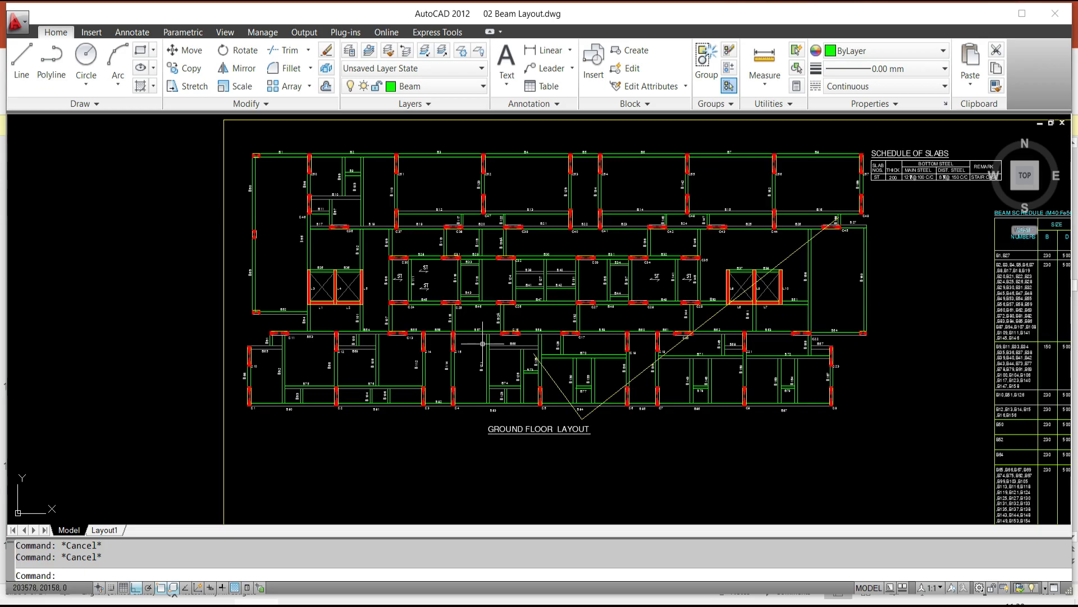
scroll(482, 344, down, 6)
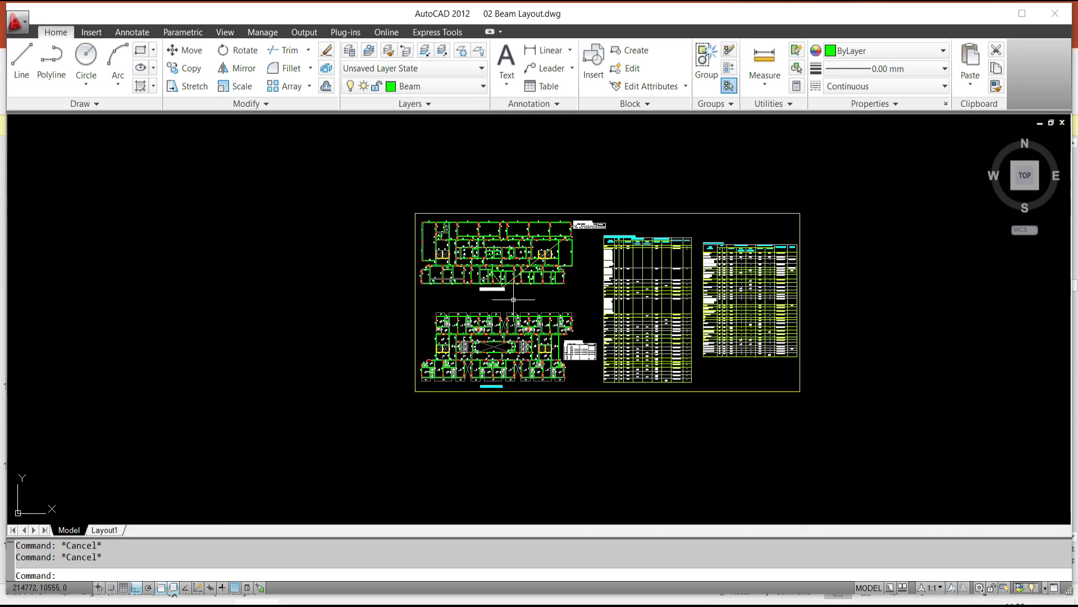
scroll(508, 341, up, 3)
middle_drag(432, 474, 376, 504)
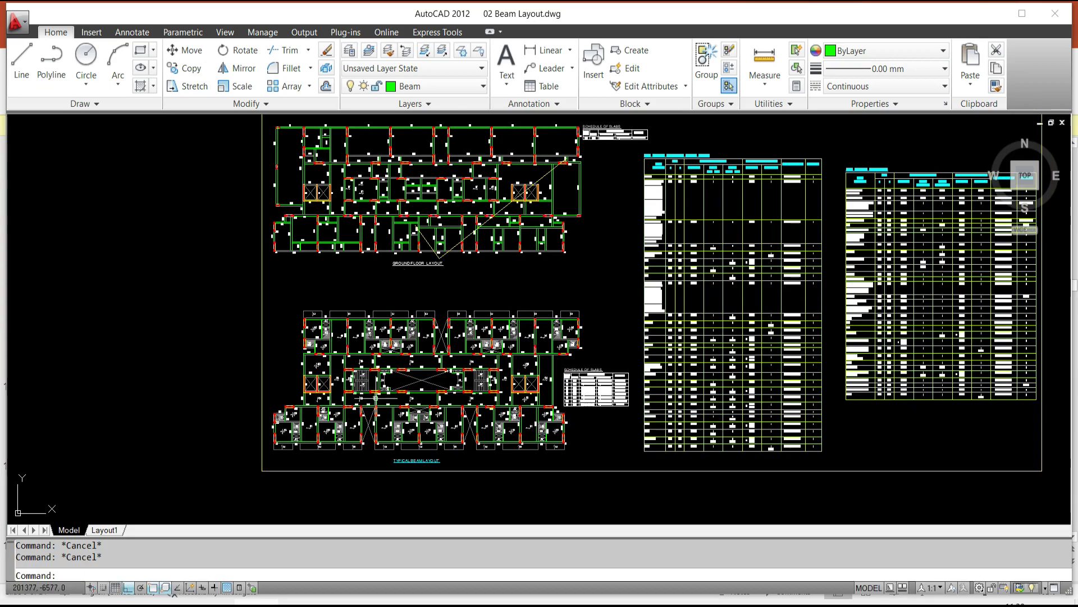
Step: Switch to ETABS and view the analyzed model's 11th floor plan and the grid plan of Irregula Building 2016
mouse_move(479, 604)
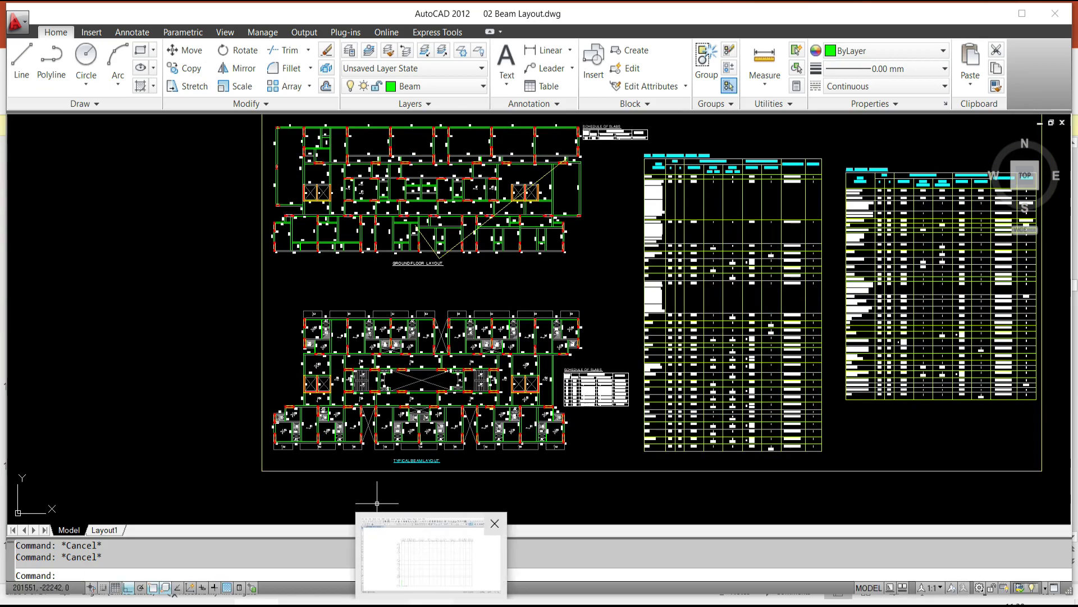
mouse_move(431, 604)
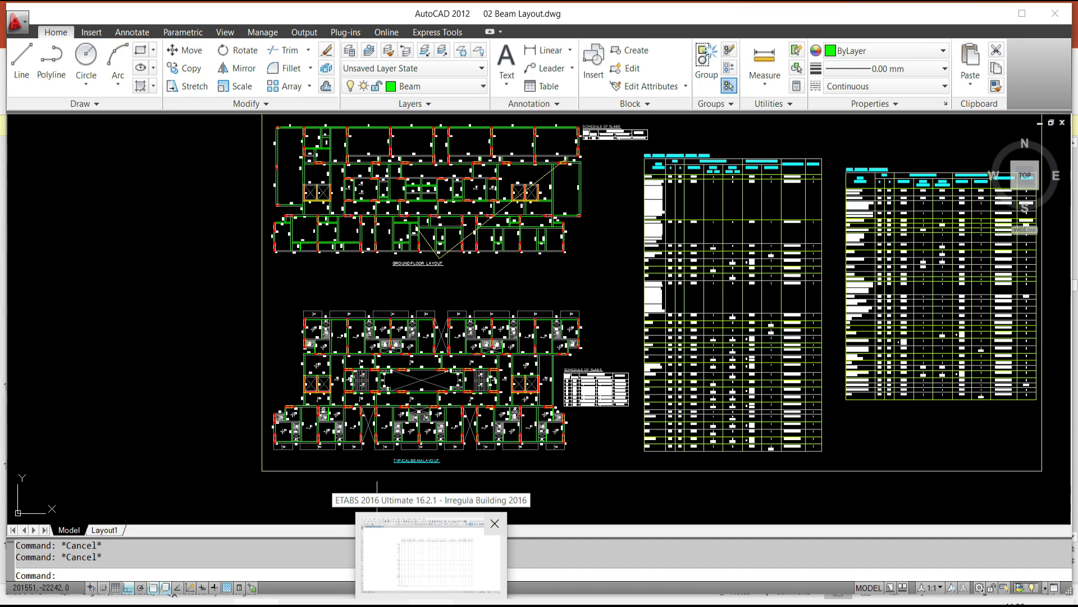
click(431, 603)
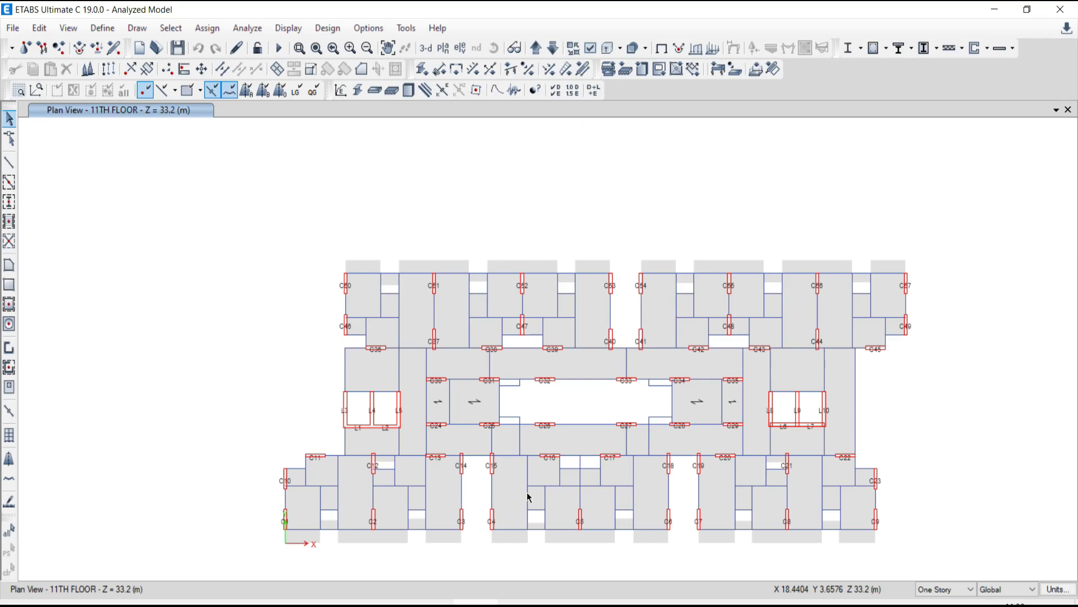
click(610, 68)
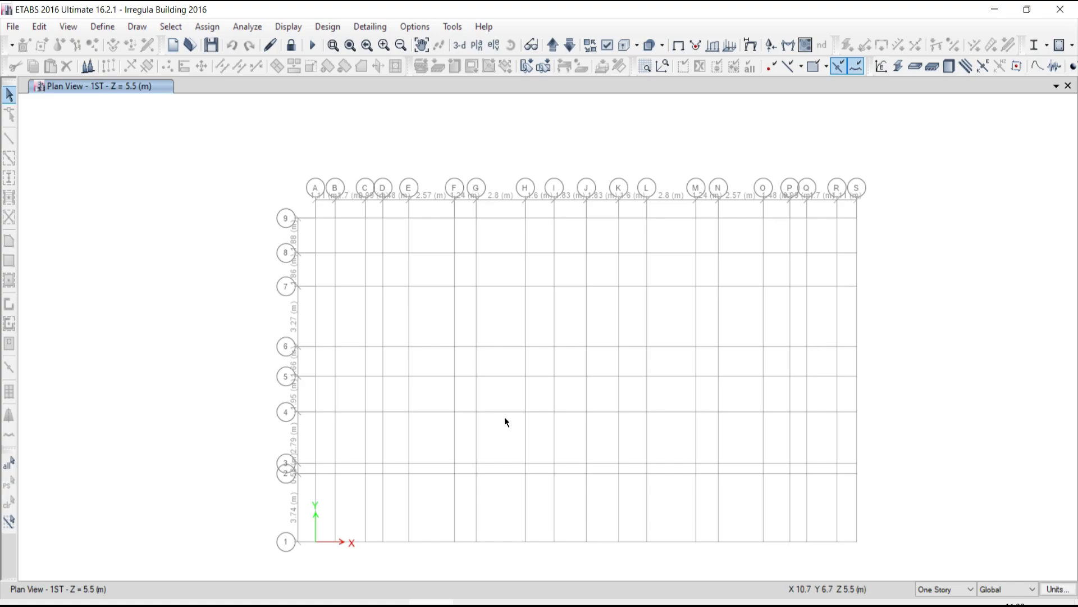
Step: Unlock the model, accepting deletion of the analysis results, and view the list of defined materials
click(292, 45)
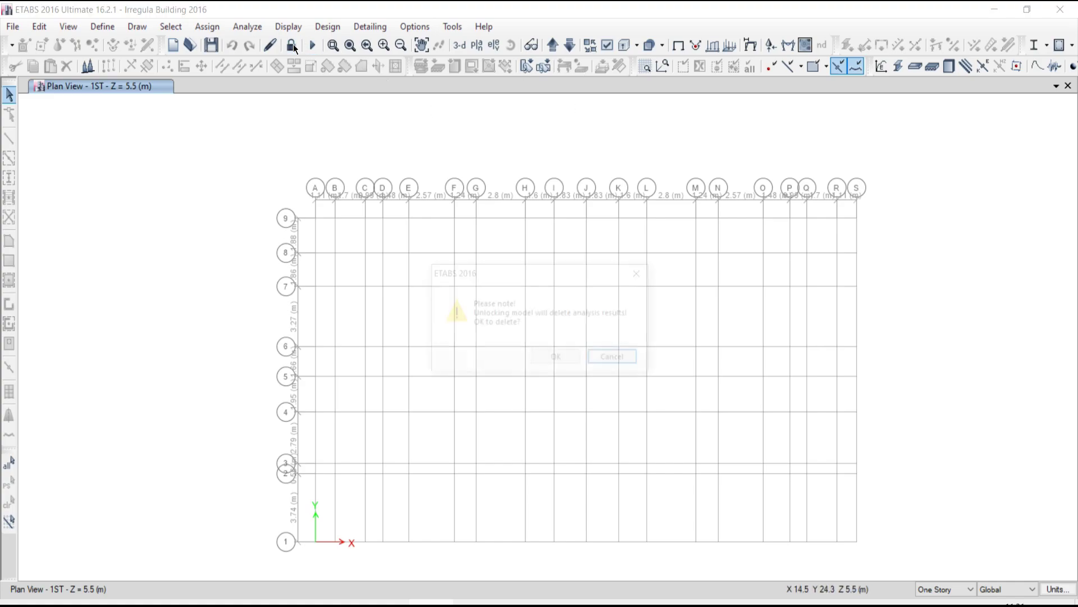
click(554, 358)
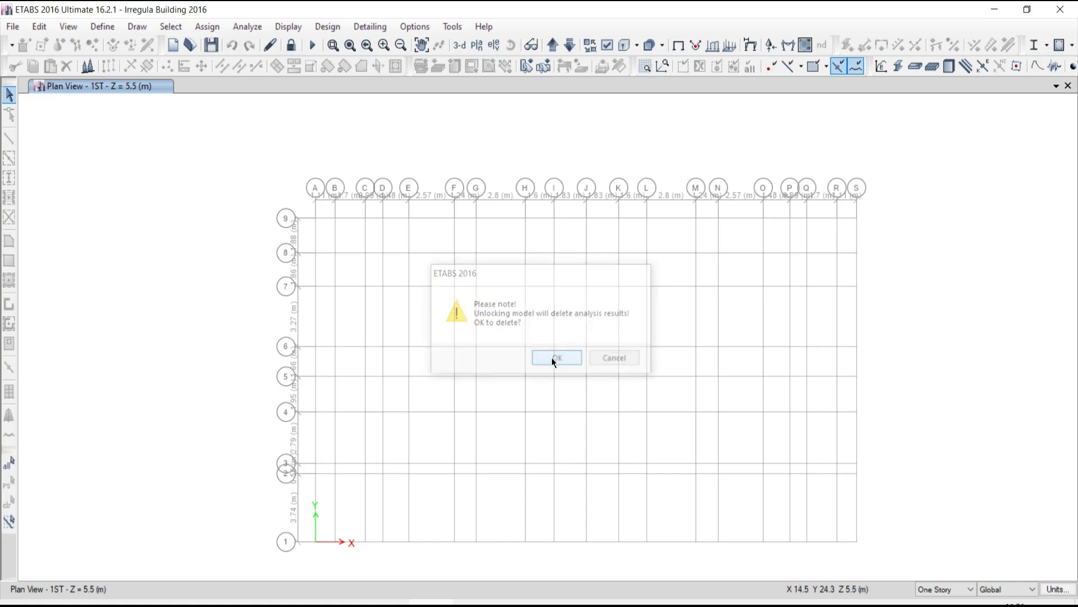
click(111, 31)
click(111, 32)
click(111, 32)
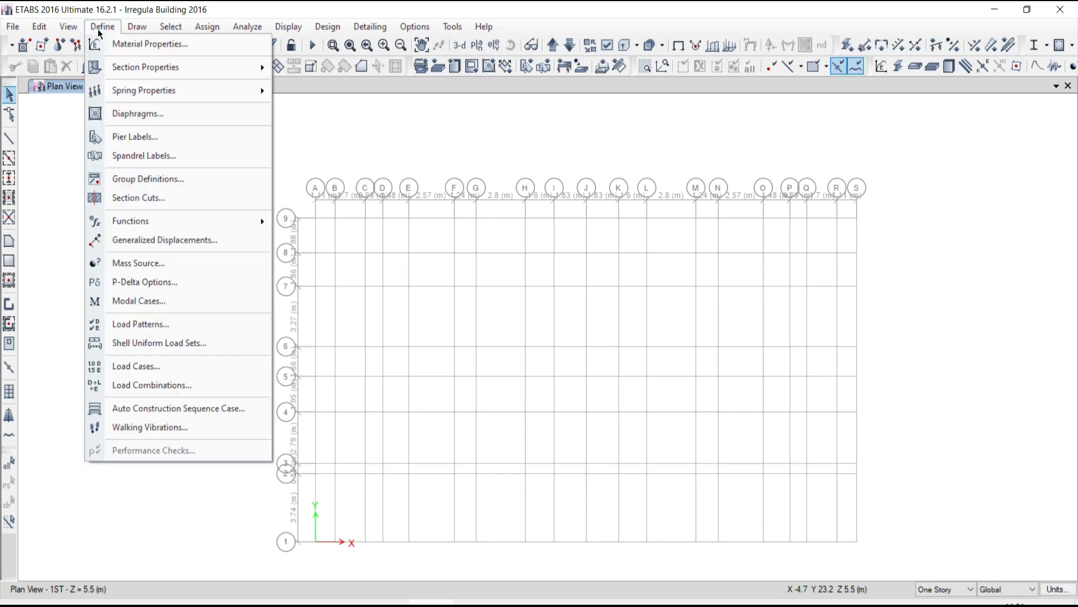
click(109, 42)
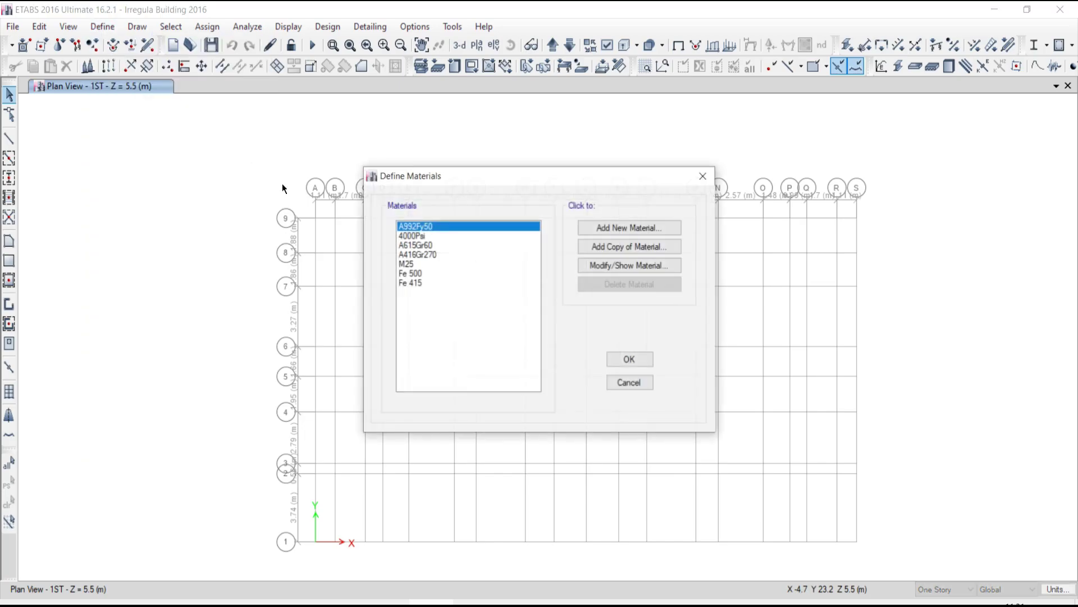
click(628, 382)
Step: View the property data of slab section SB130M25 and leave the slab properties unchanged
click(102, 27)
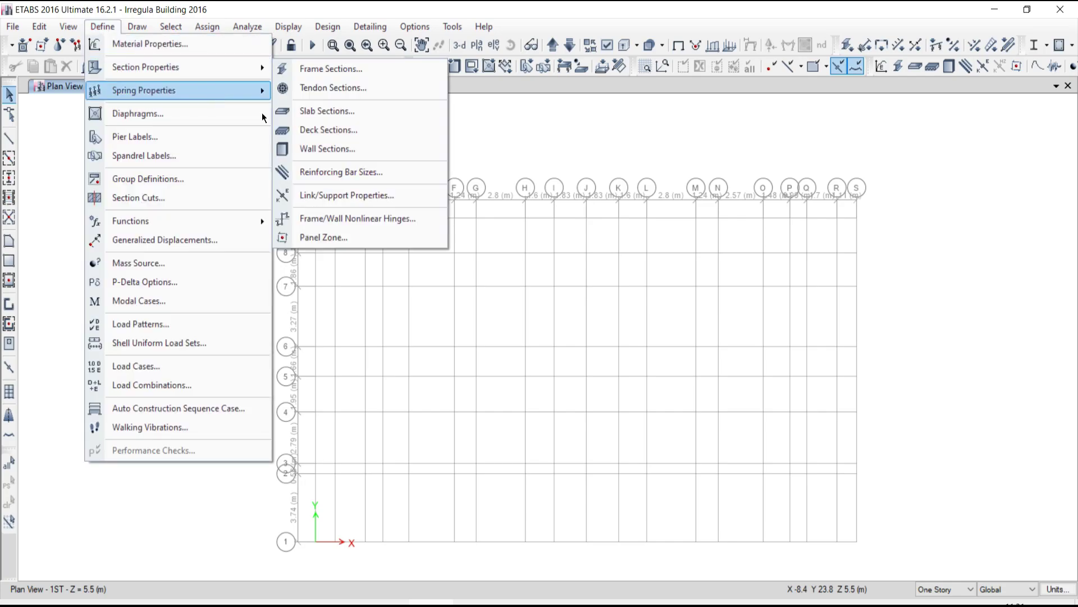
click(103, 27)
click(103, 27)
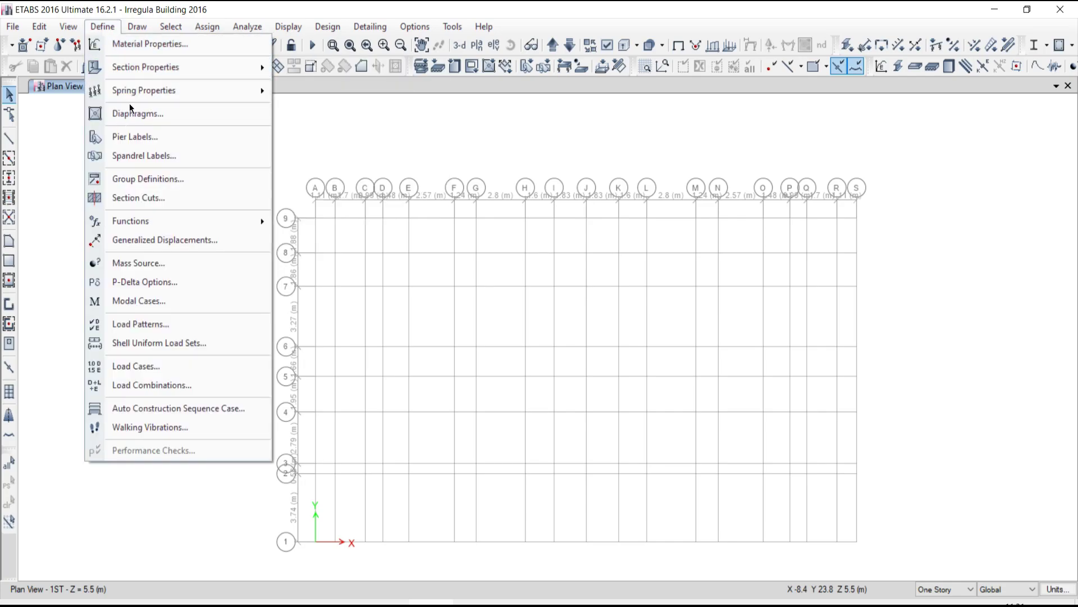
mouse_move(150, 70)
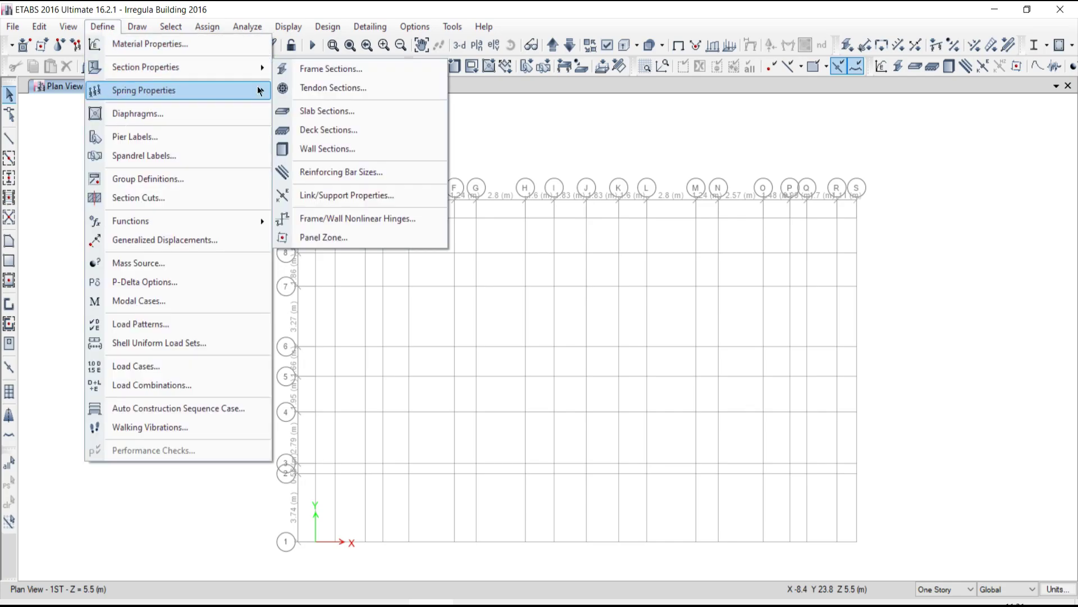
click(296, 114)
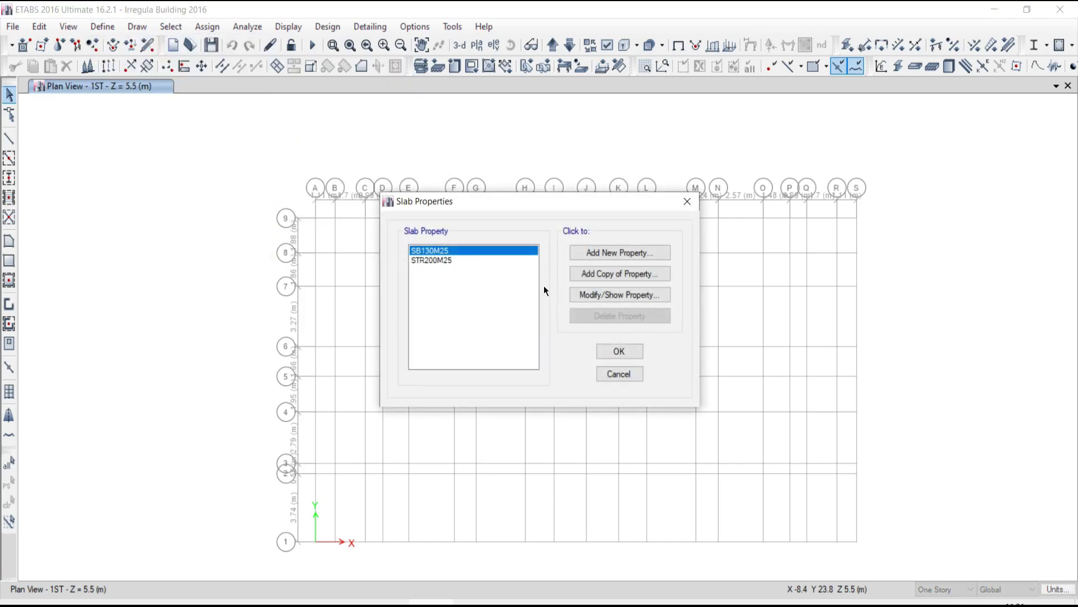
click(576, 293)
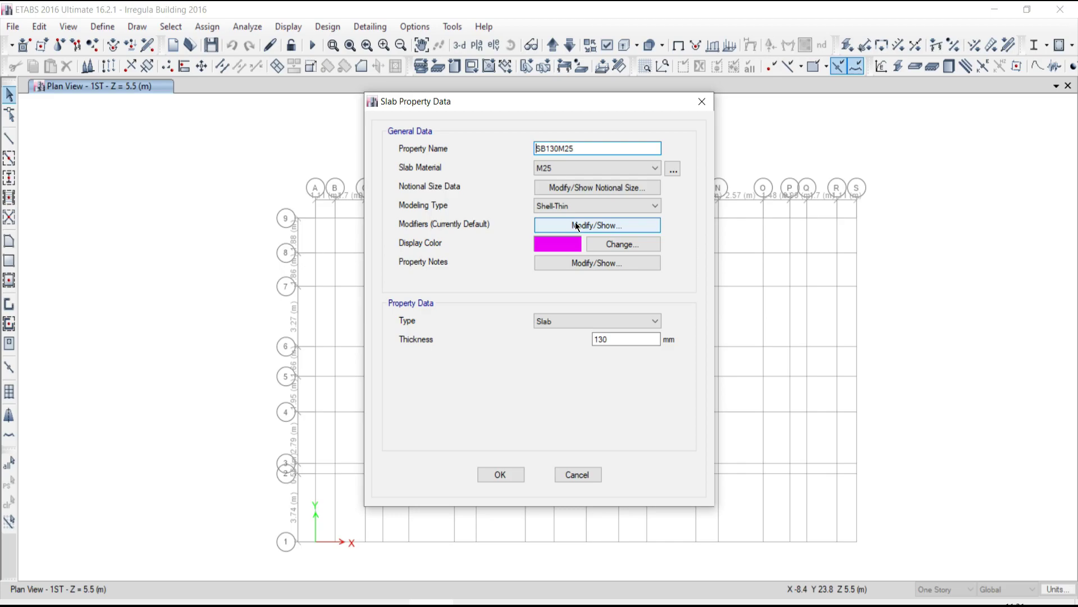
click(702, 101)
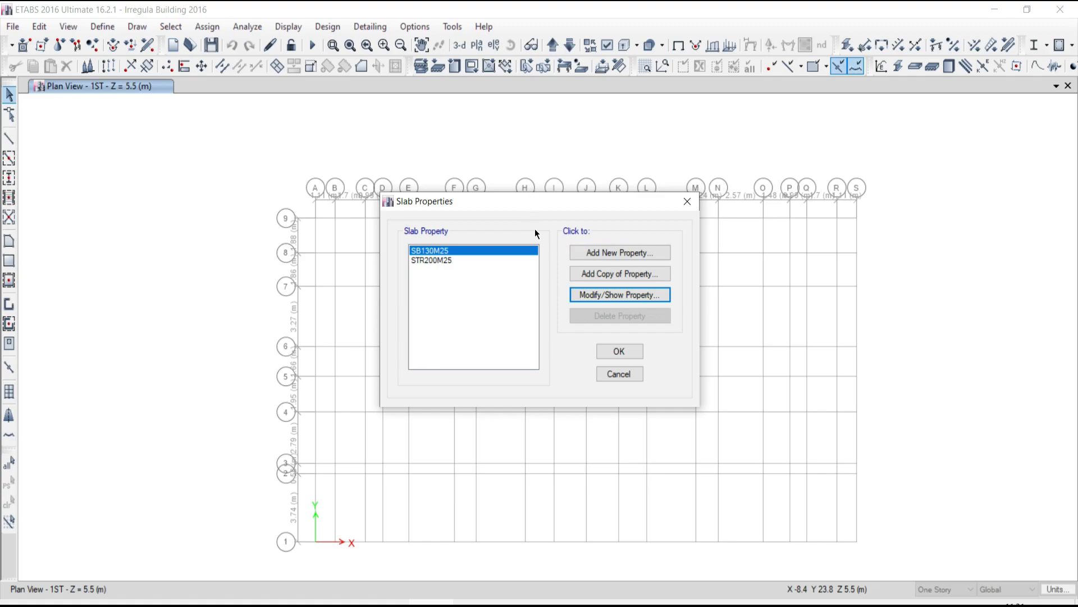
click(687, 201)
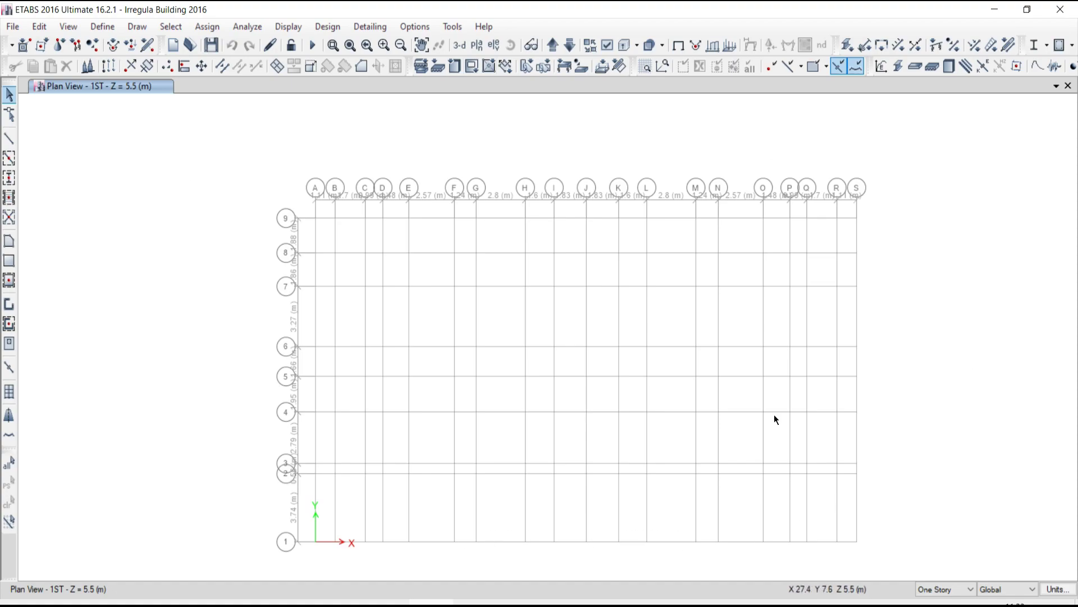
Step: Switch to AutoCAD and go through the open drawings from 01.dwg to the typical floor plan in 3.G+5 Residential Building.dwg
click(316, 602)
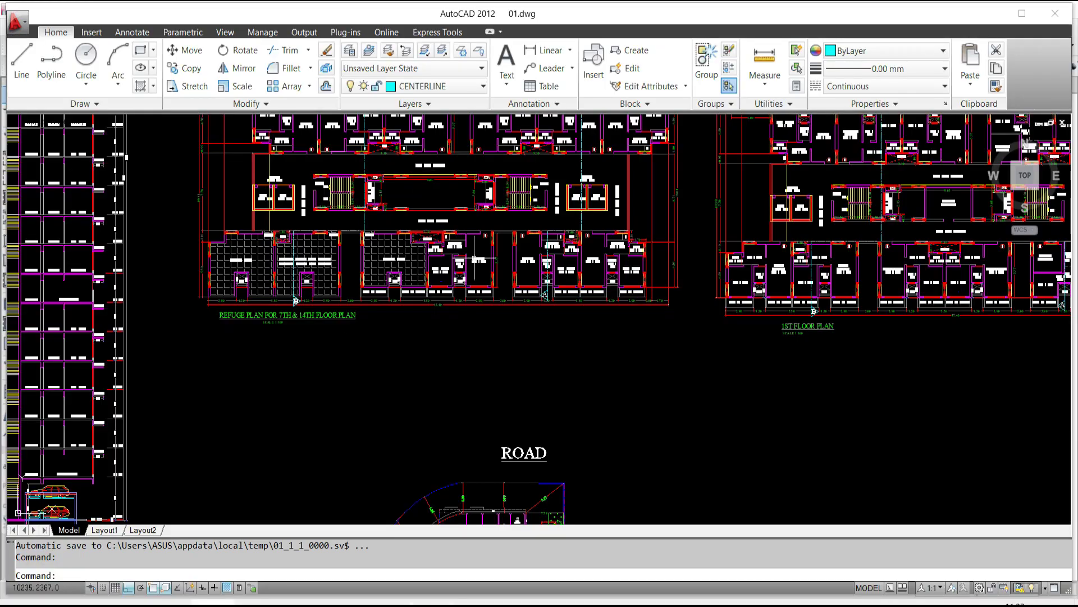
key(ctrl+Tab)
key(ctrl+Tab)
key(ctrl+Tab)
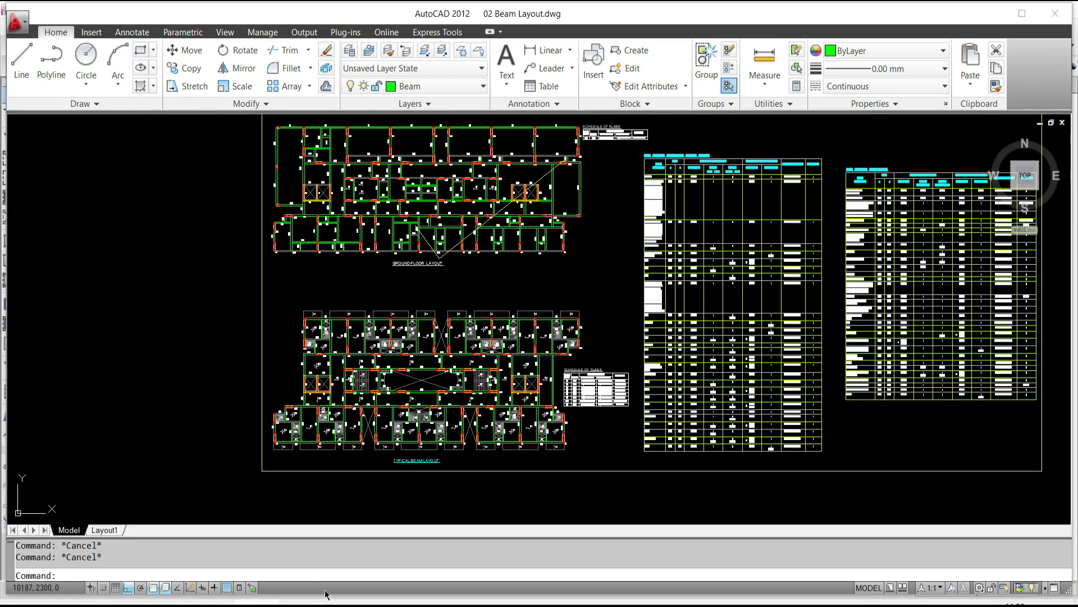
key(ctrl+Tab)
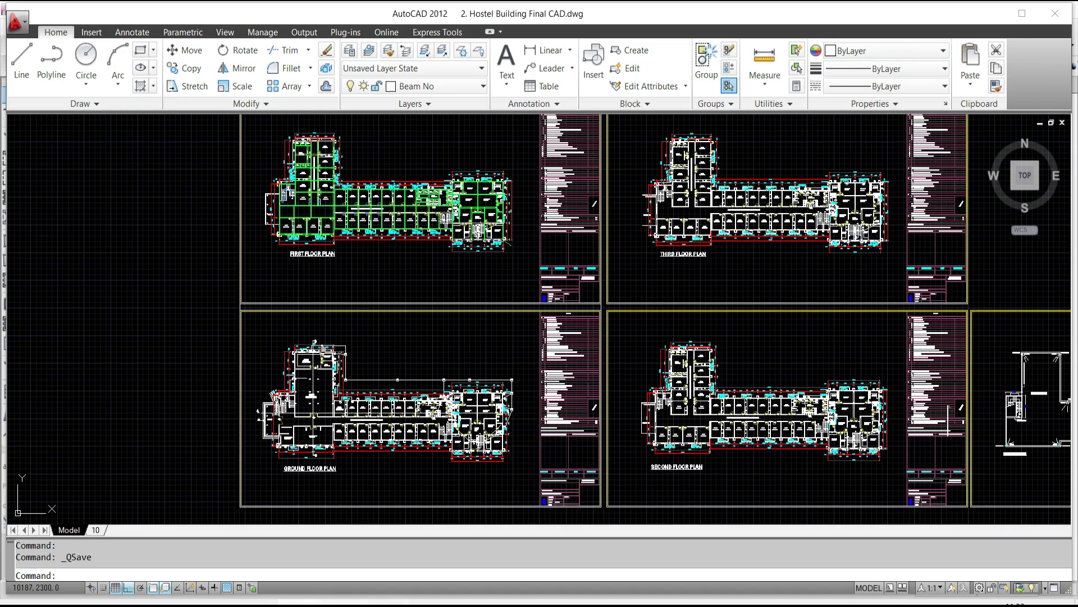
key(ctrl+Tab)
scroll(473, 315, down, 3)
scroll(474, 315, up, 3)
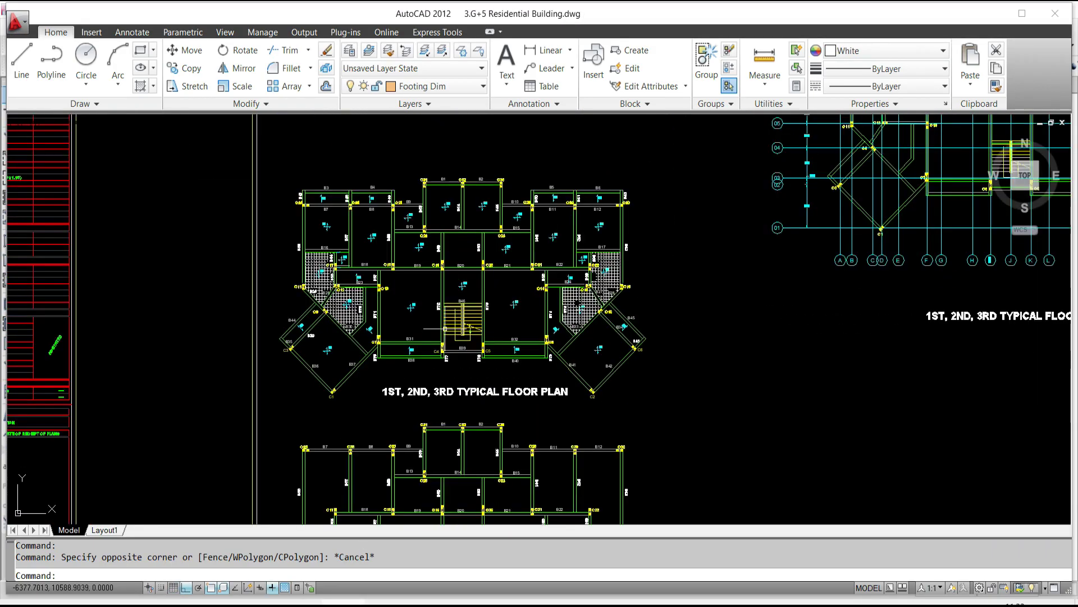
Step: Examine the floor plans and the ground floor framing plan in 2. Hostel Building Final CAD.dwg
key(ctrl+Tab)
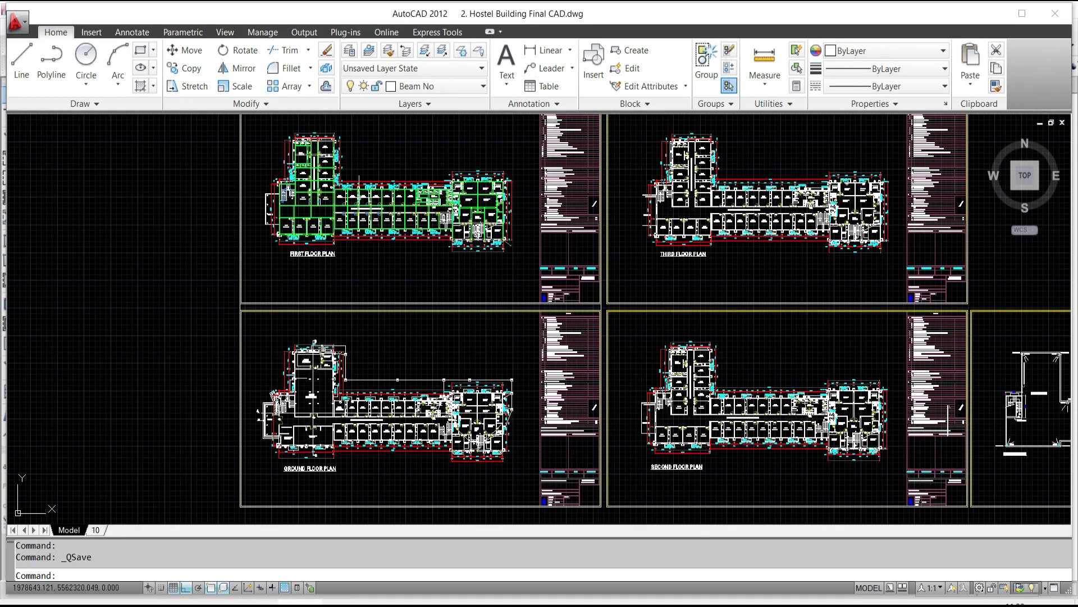
key(ctrl+Tab)
scroll(383, 238, down, 3)
middle_drag(362, 239, 324, 222)
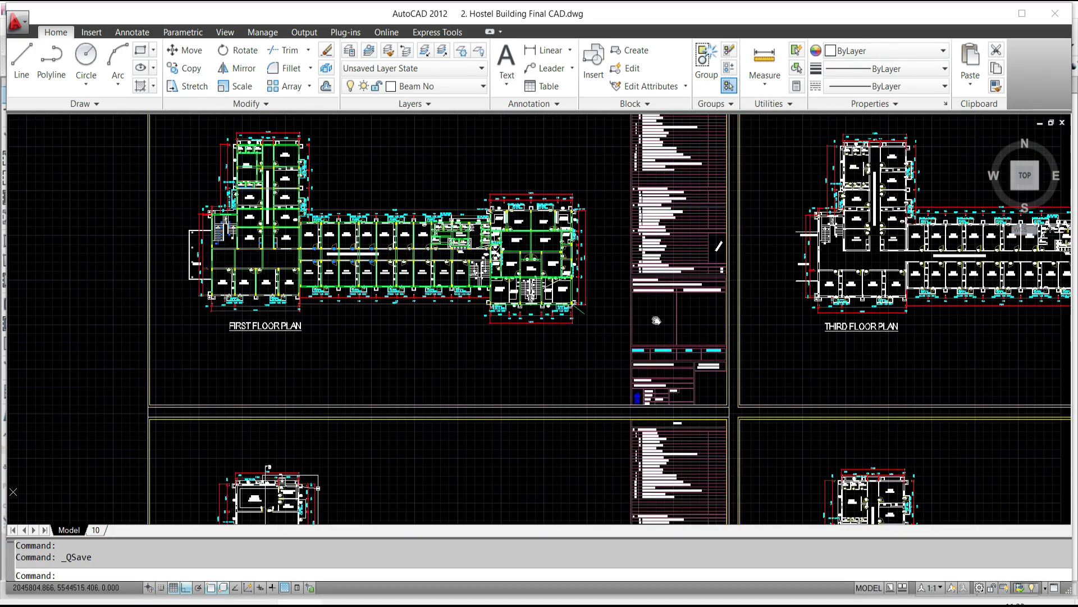
scroll(324, 222, down, 4)
scroll(620, 324, up, 4)
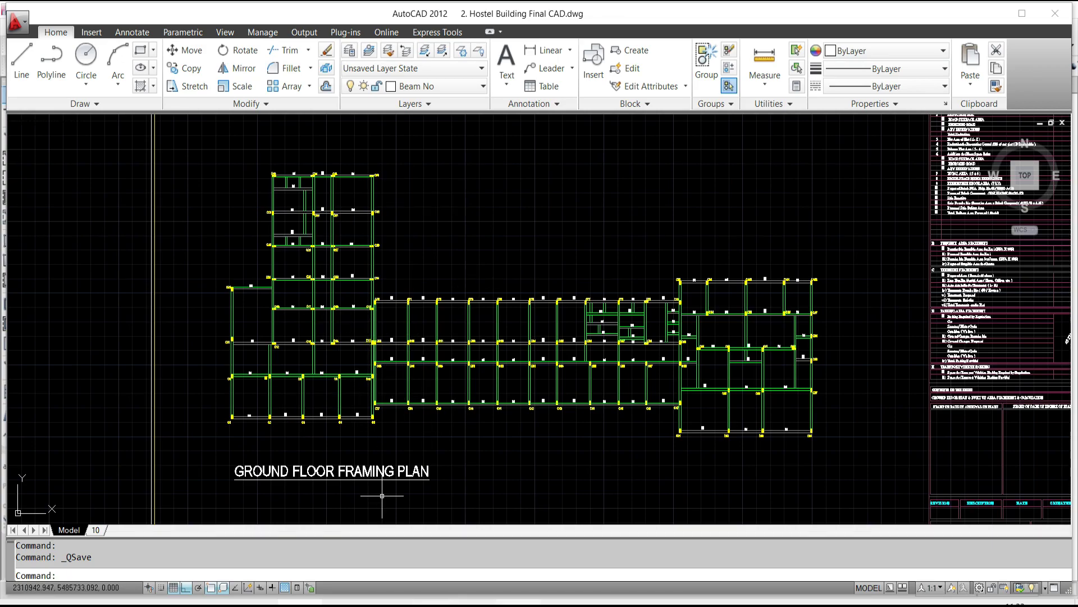
Step: Switch to the Batch-08 PowerPoint, present slide 8 on the real-life project design steps, and leave the slide show
key(alt+Tab)
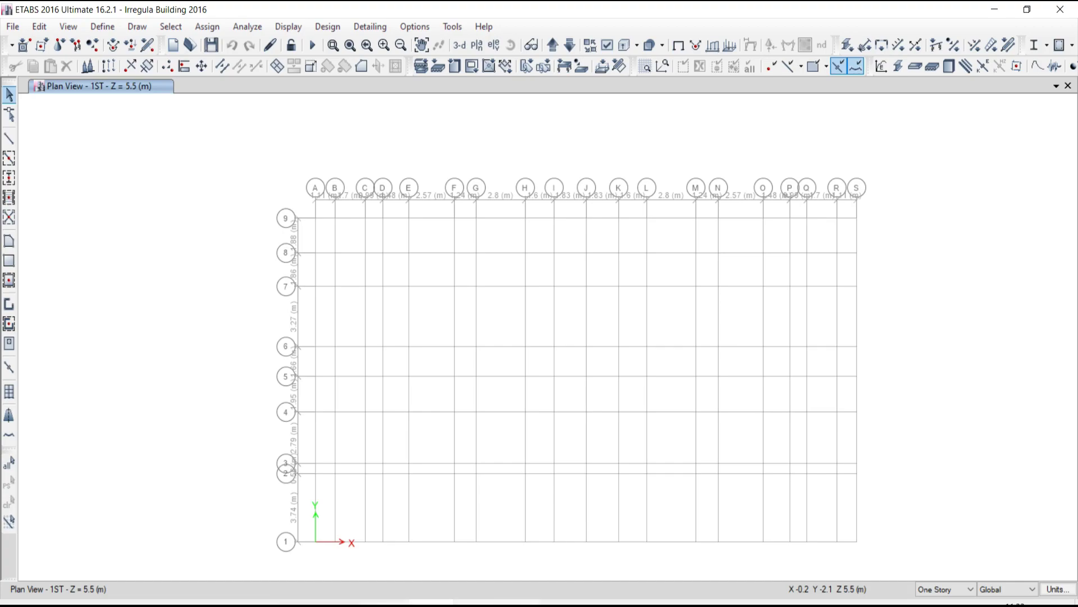
key(alt+Tab)
click(62, 268)
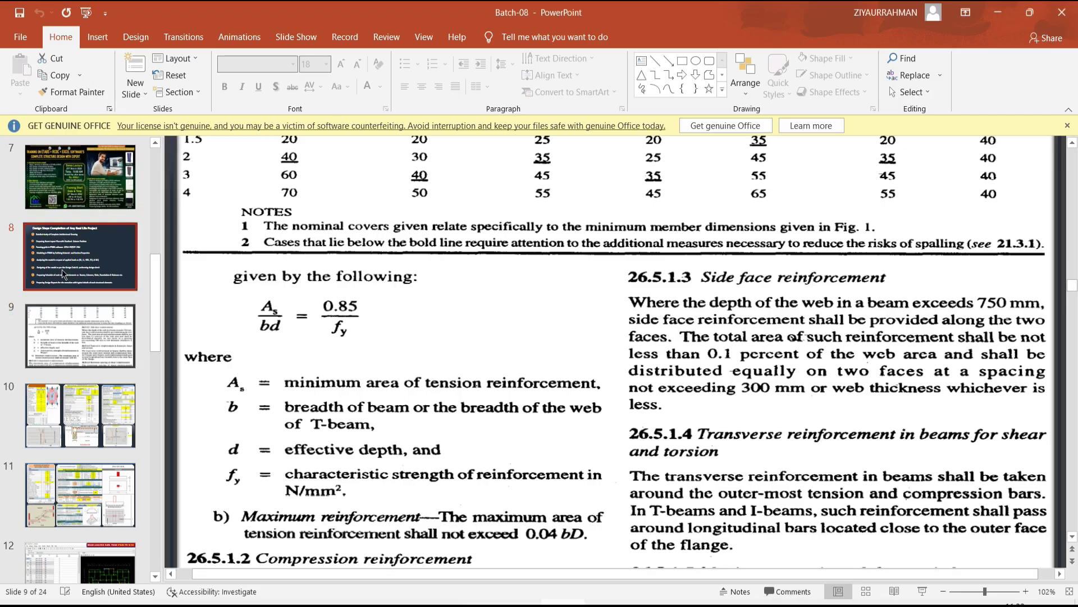
click(922, 590)
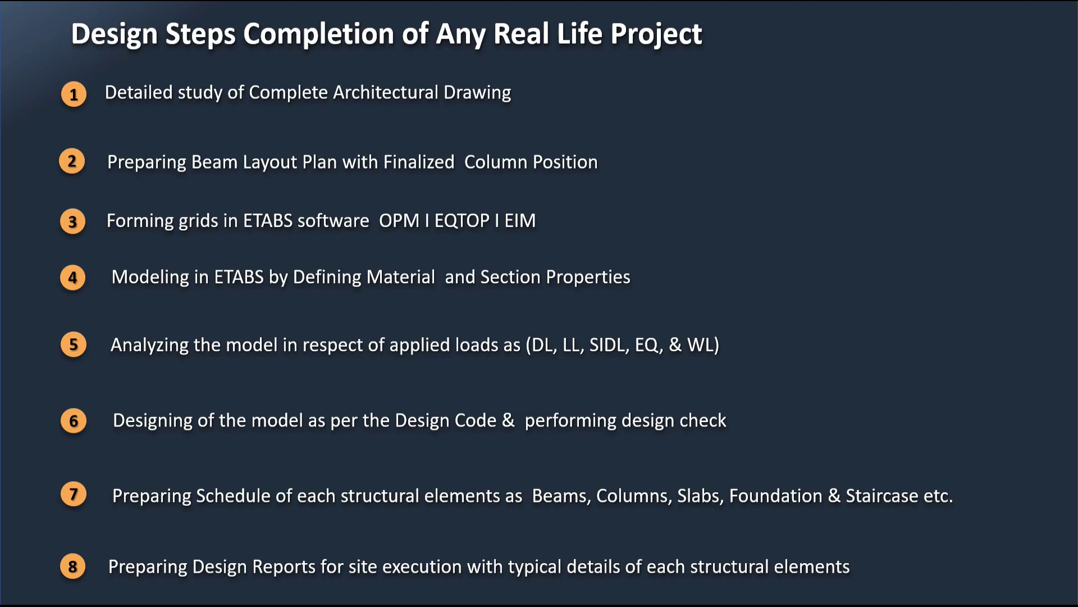
key(Escape)
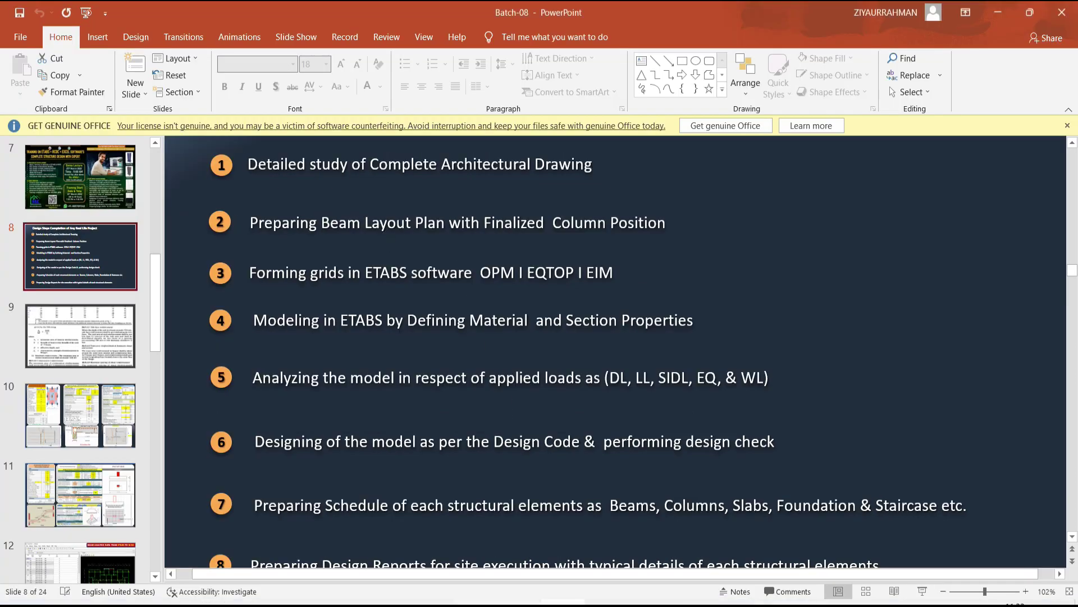
Step: View the typical beam layout in AutoCAD, switch to the Analyzed Model in ETABS and dismiss its view options
key(alt+Tab)
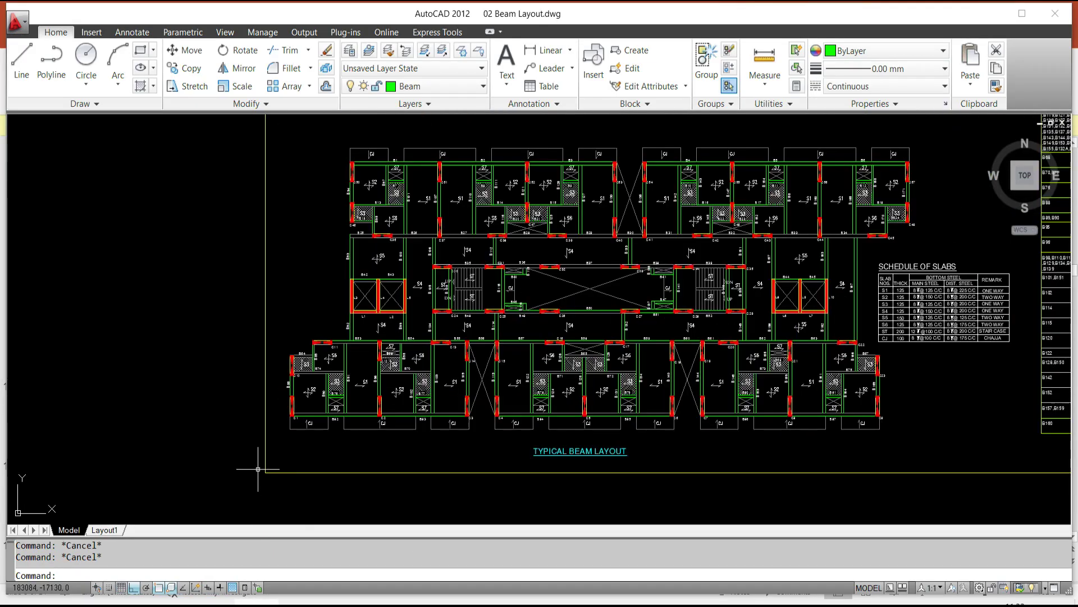
scroll(257, 469, up, 3)
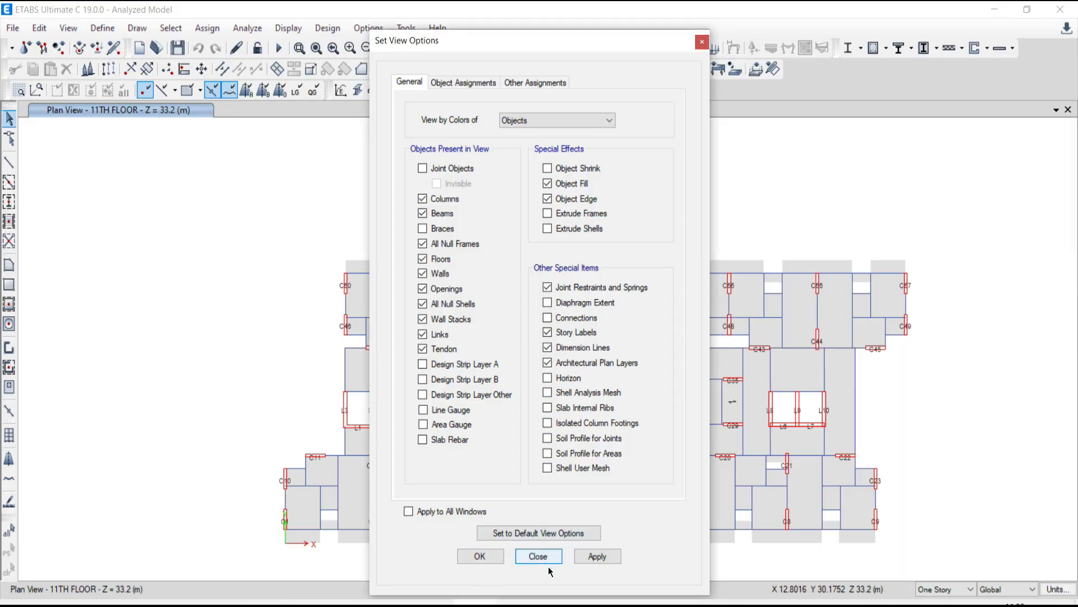
click(540, 556)
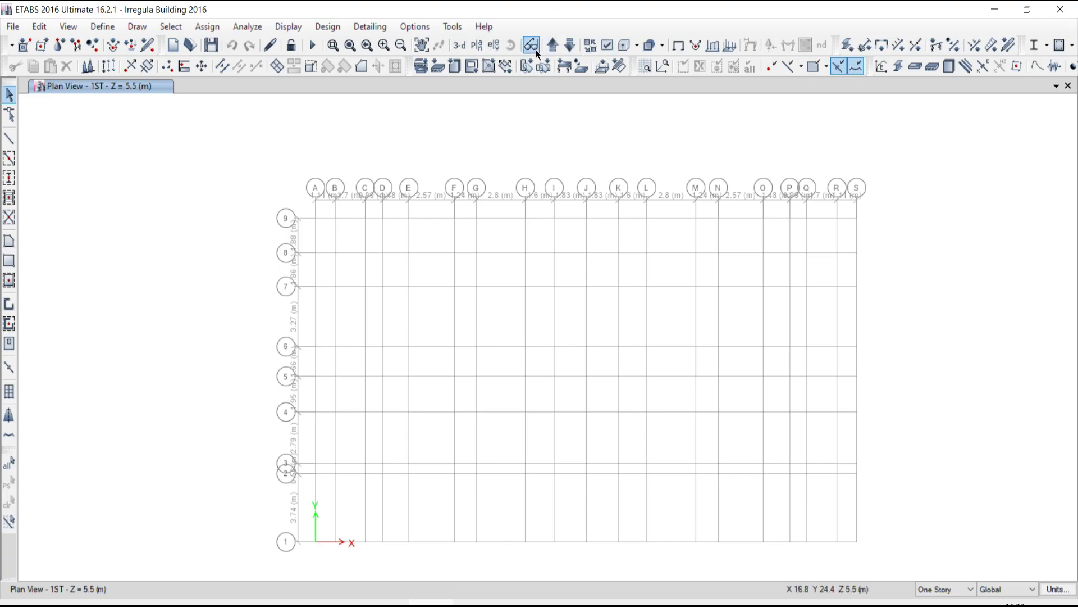
Step: Show the Irregula Building 2016 model in 3-D and hide all of its joints and shells
click(469, 49)
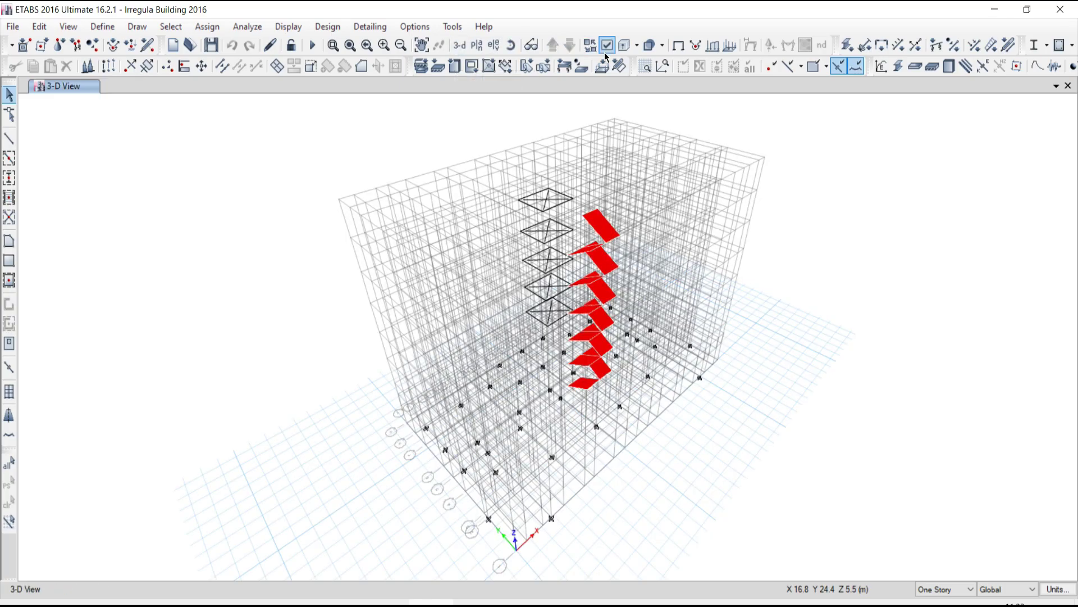
drag(409, 119, 857, 491)
right_click(217, 285)
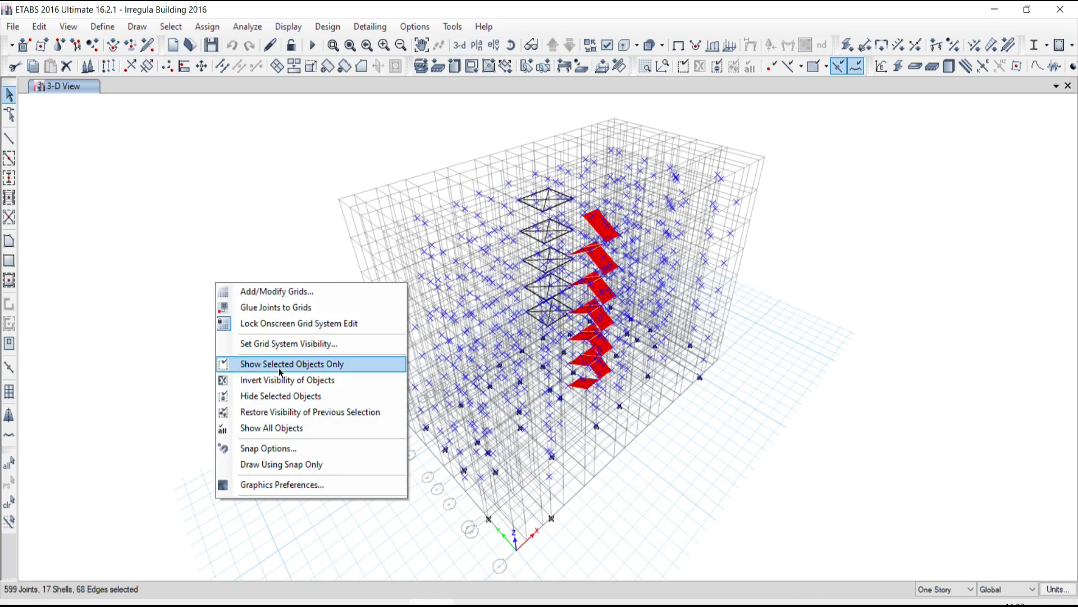
click(264, 397)
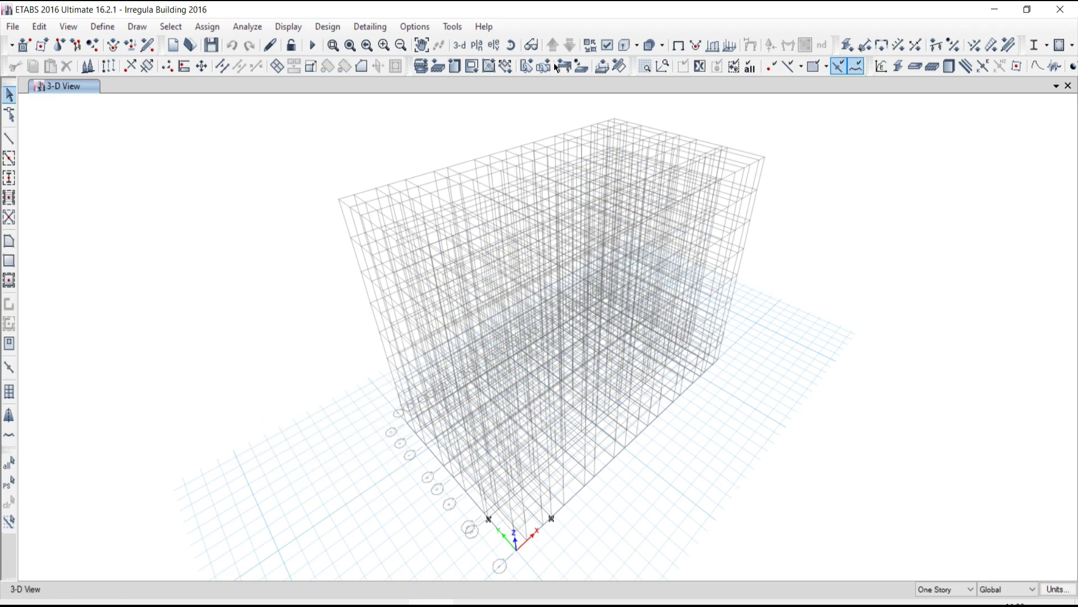
Step: Turn on the display of columns in the 3-D view and move the view options clear of the model
click(613, 50)
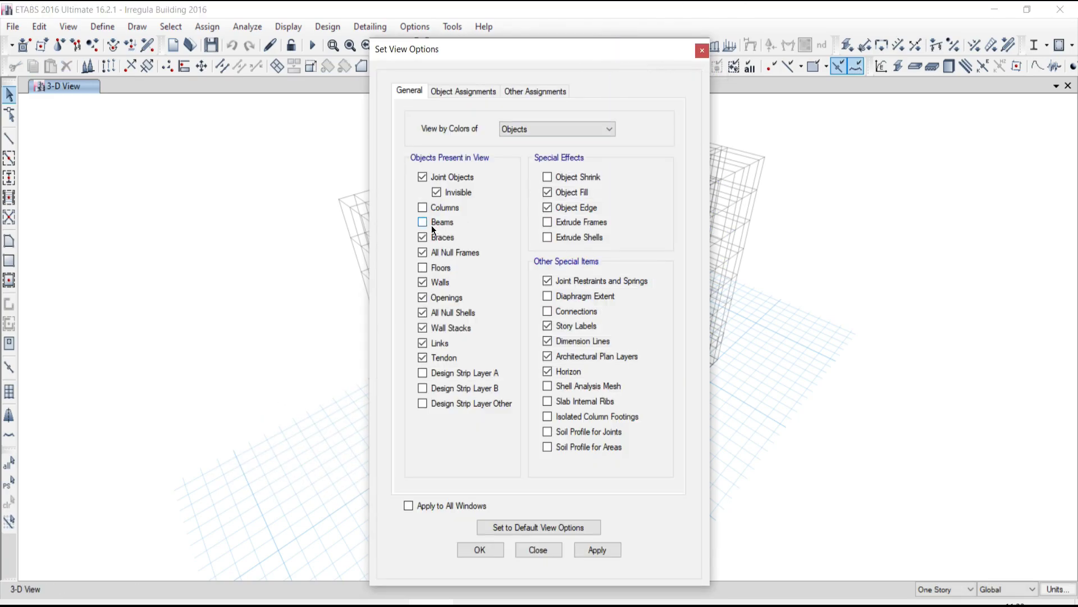
drag(495, 51, 276, 15)
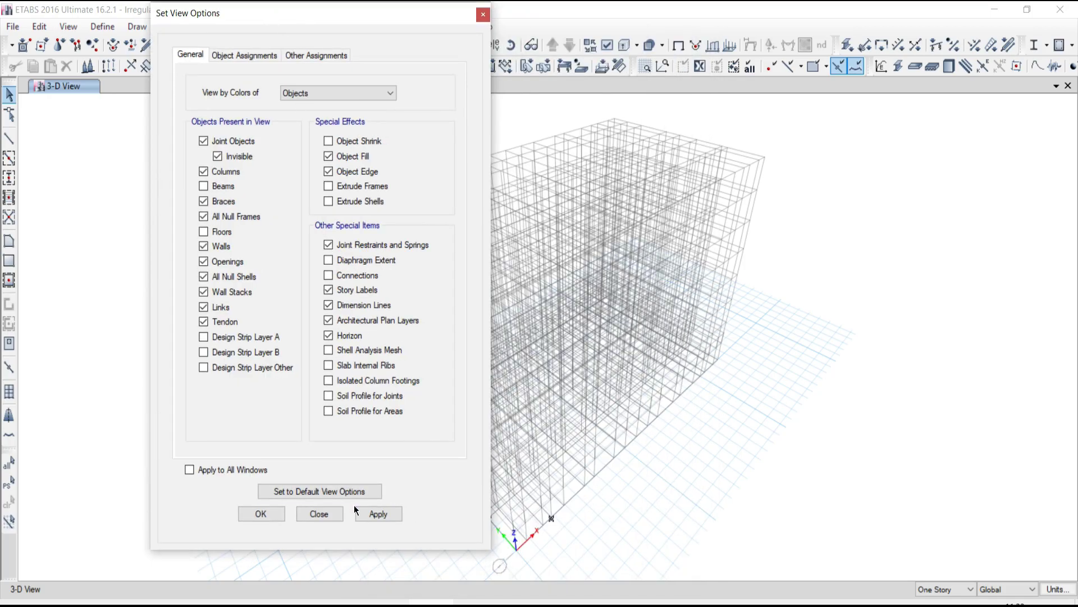
click(377, 514)
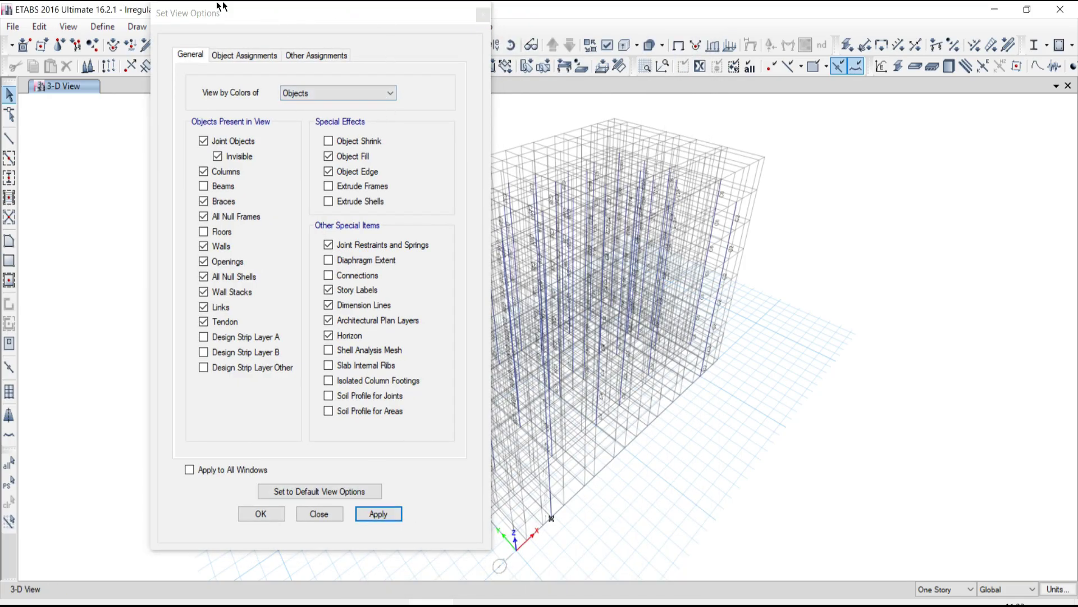
drag(388, 19, 189, 23)
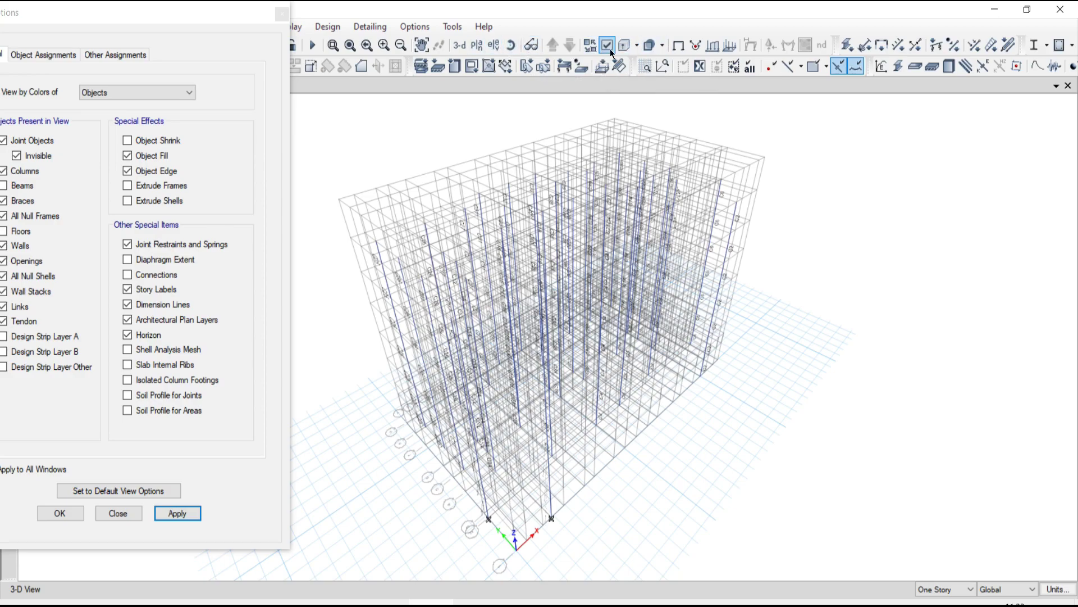
Step: Display the columns as solids by enabling Extrude Frames and Extrude Shells, and inspect them in 3-D
click(644, 66)
scroll(583, 405, up, 4)
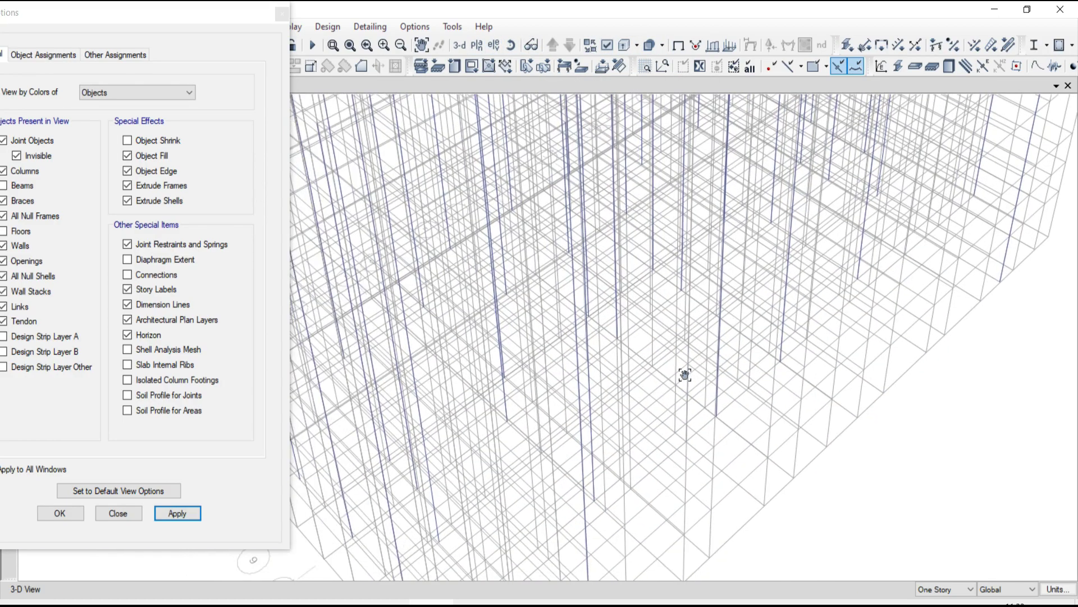
scroll(676, 390, down, 8)
scroll(670, 365, up, 3)
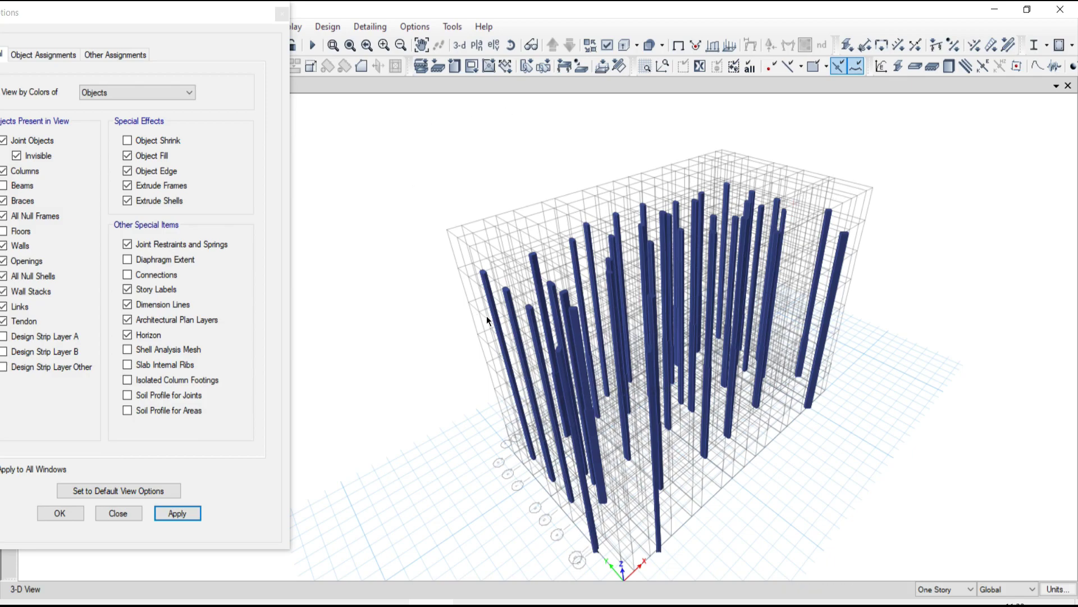
Step: Turn on the display of beams and floors in the extruded 3-D view and close the view options
click(3, 186)
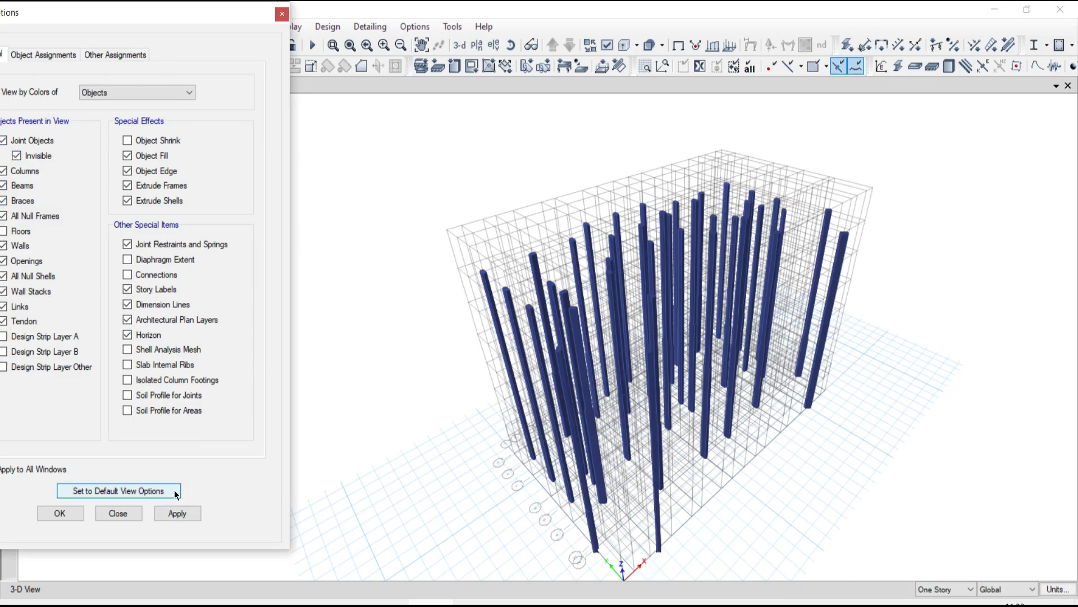
click(177, 513)
click(455, 498)
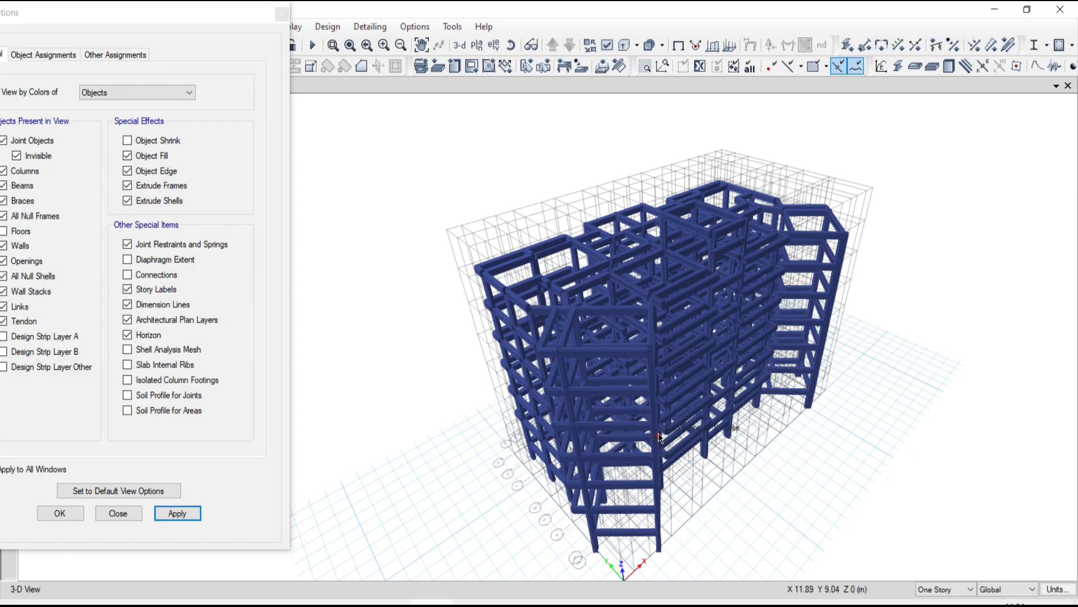
click(16, 233)
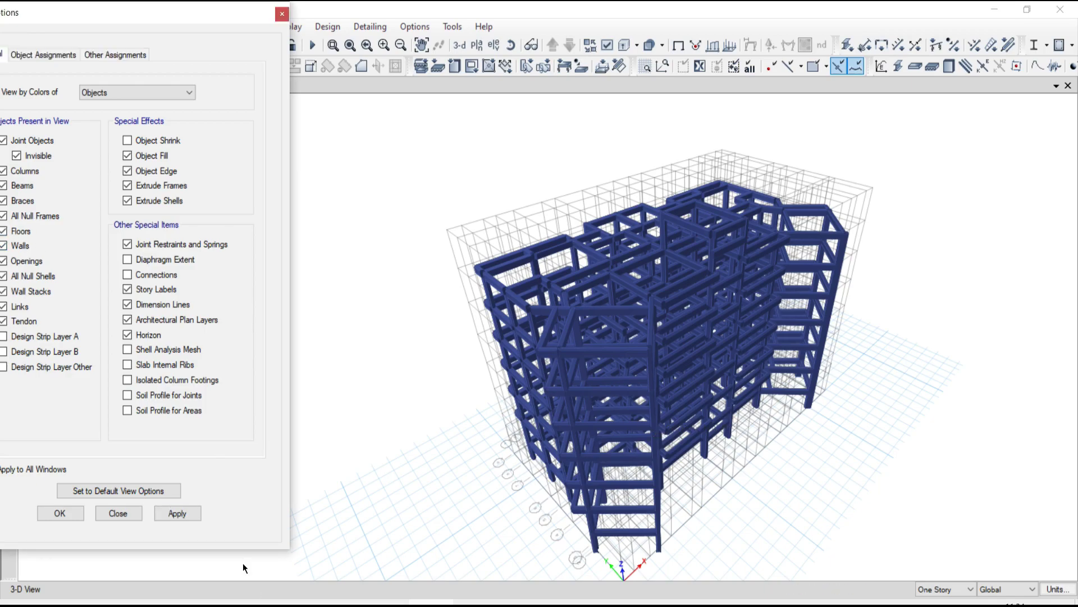
click(177, 513)
click(327, 507)
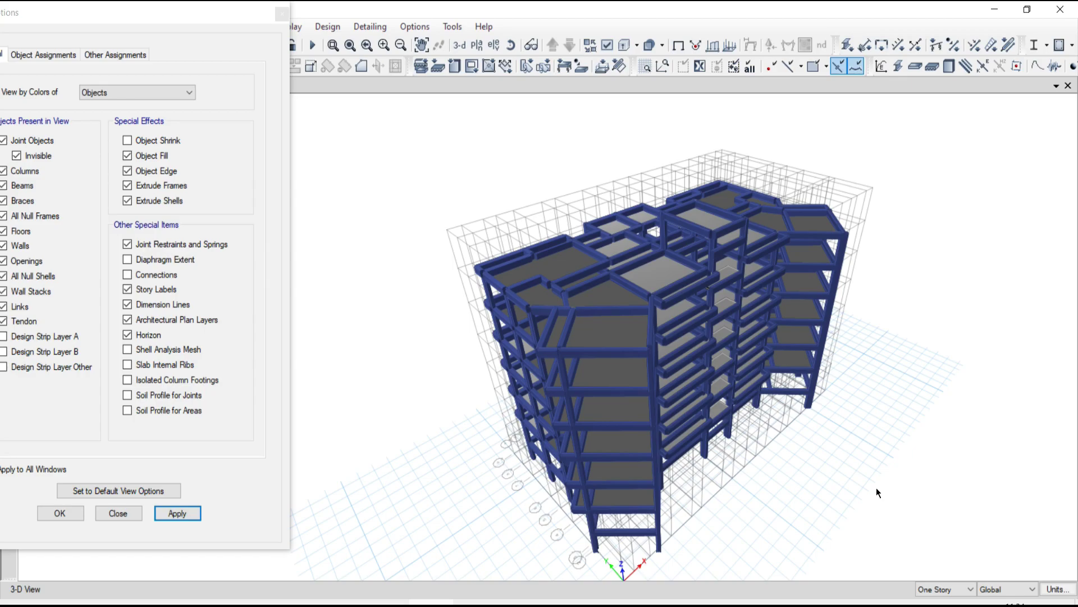
click(118, 514)
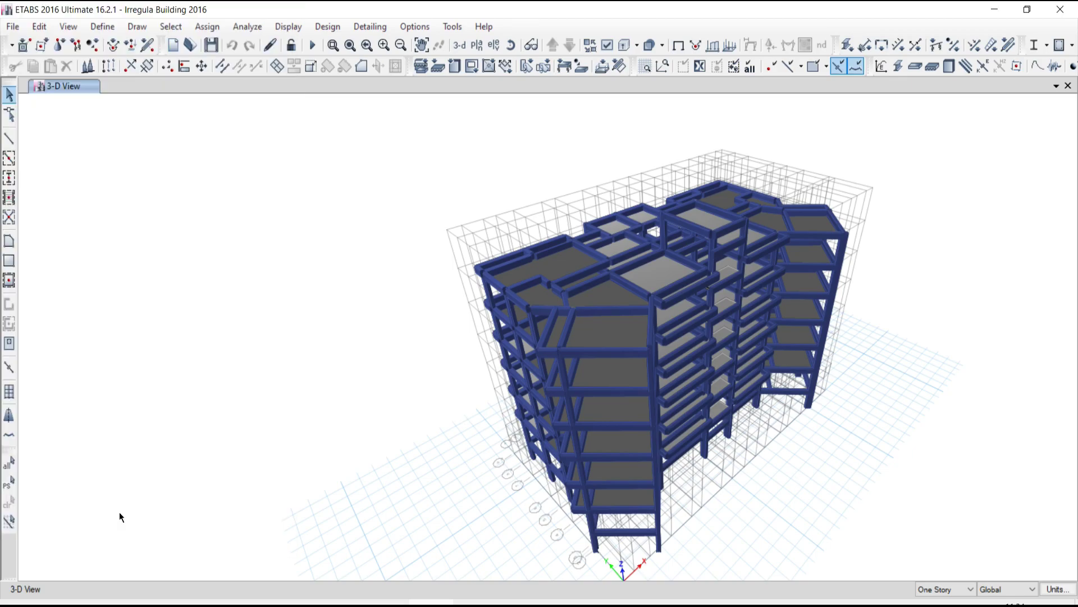
Step: Switch to File Explorer and browse to the Batch-07 folder in ETABS Online Batches on Local Disk (D:)
mouse_move(563, 605)
key(alt+Tab)
key(alt+Tab)
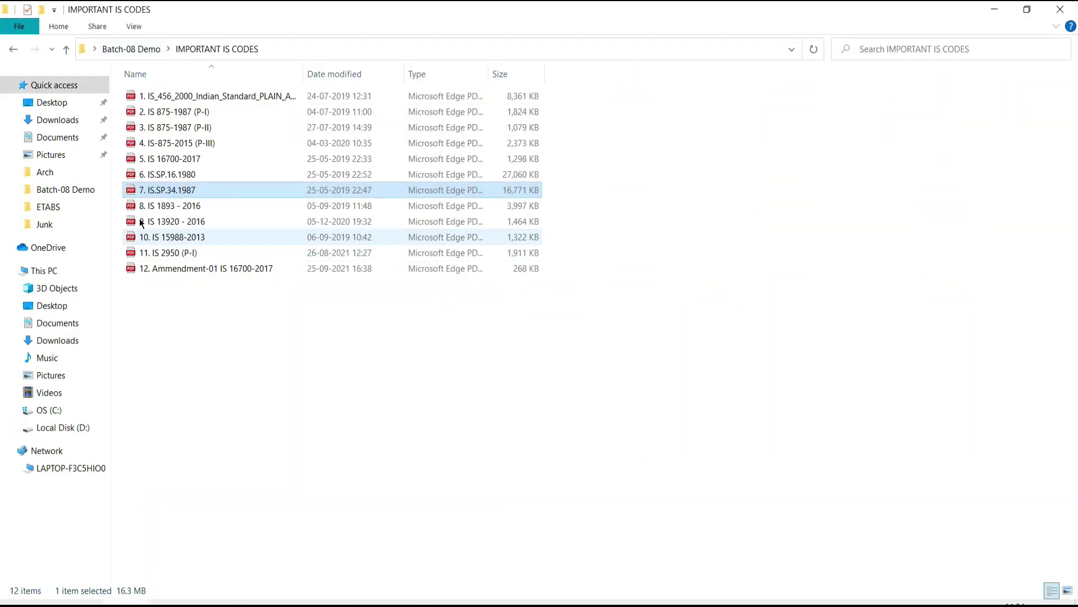
click(11, 50)
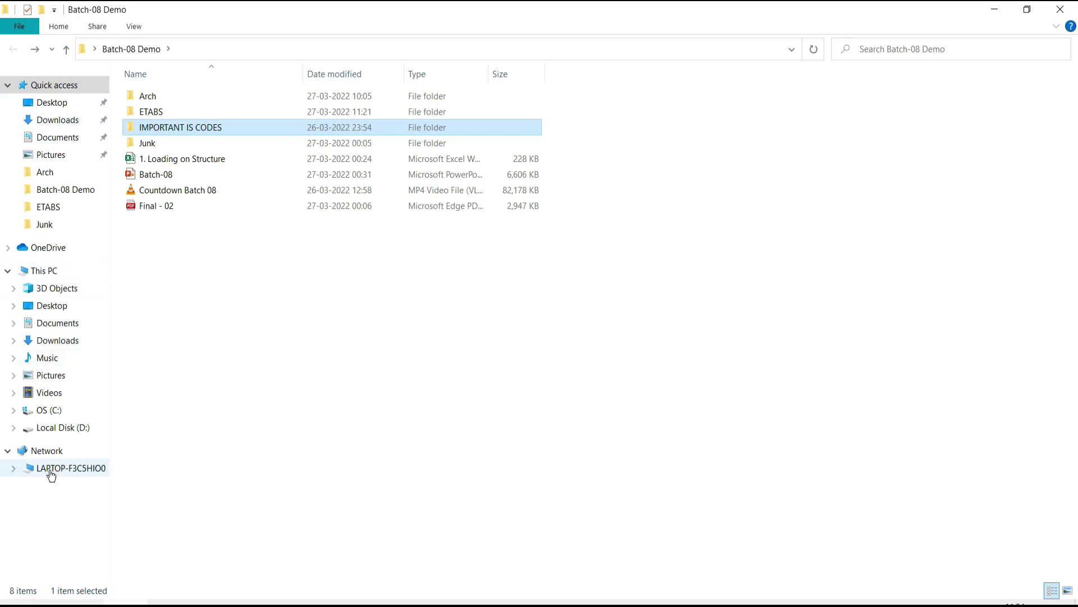
click(59, 427)
double_click(161, 126)
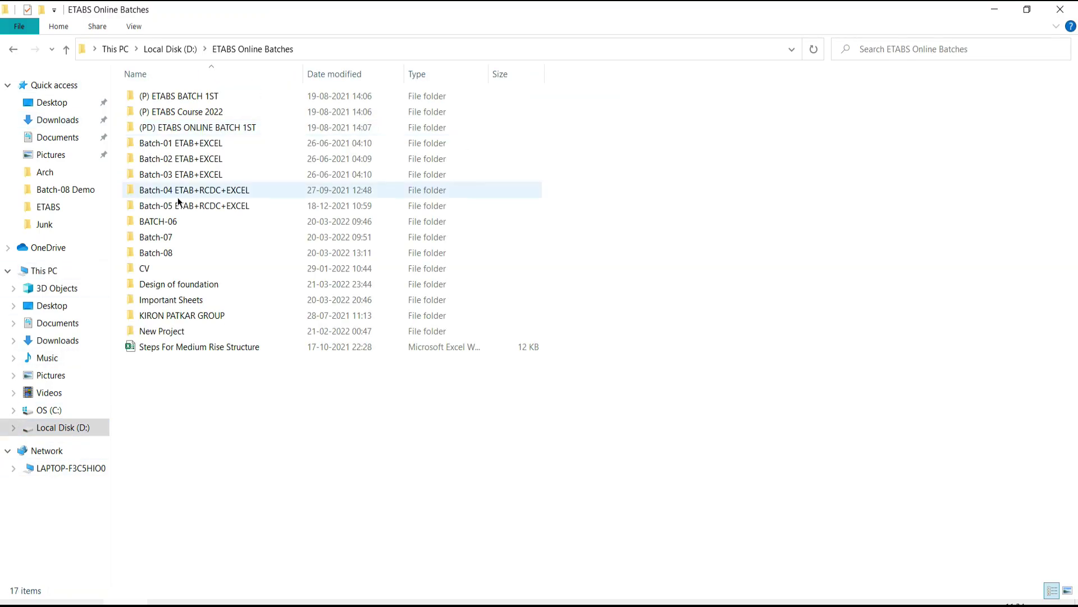
double_click(153, 237)
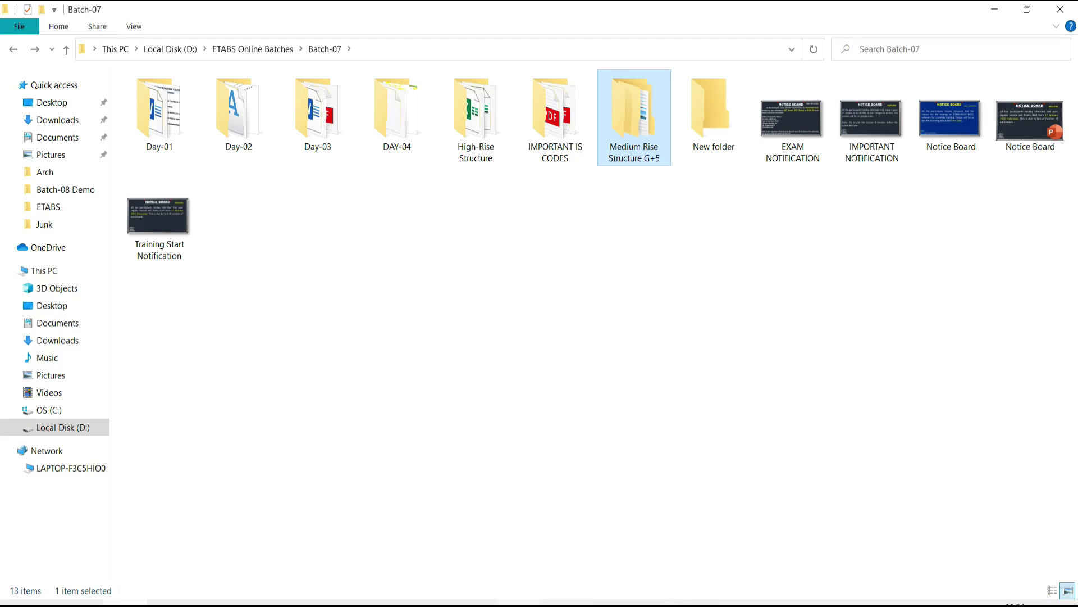
Step: Return to ETABS, show the model unextruded with frame labels, and display the frame span loads of the SIDL load pattern
click(456, 603)
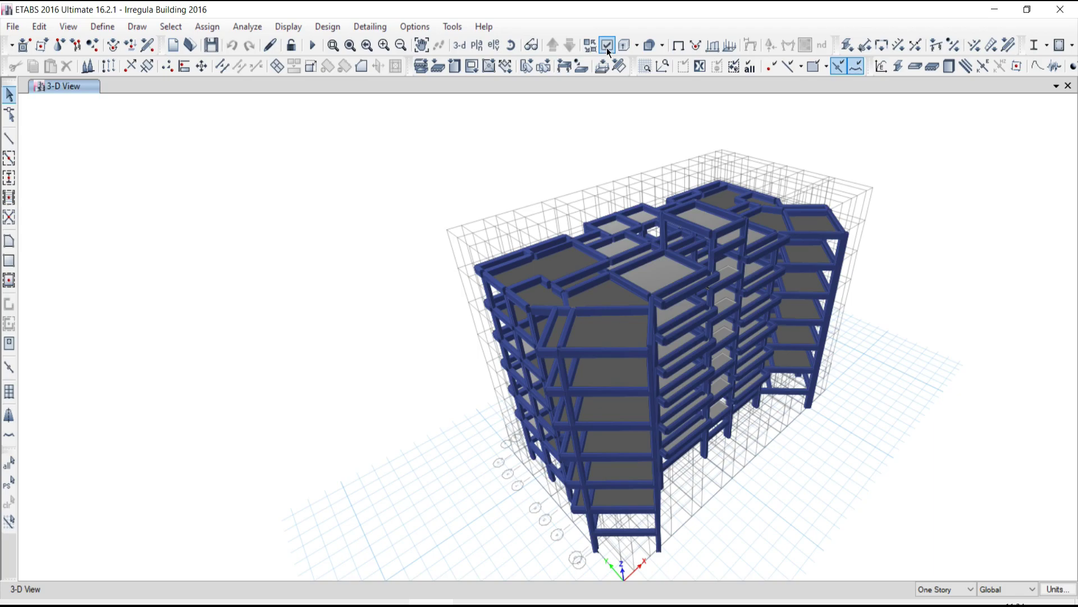
click(601, 67)
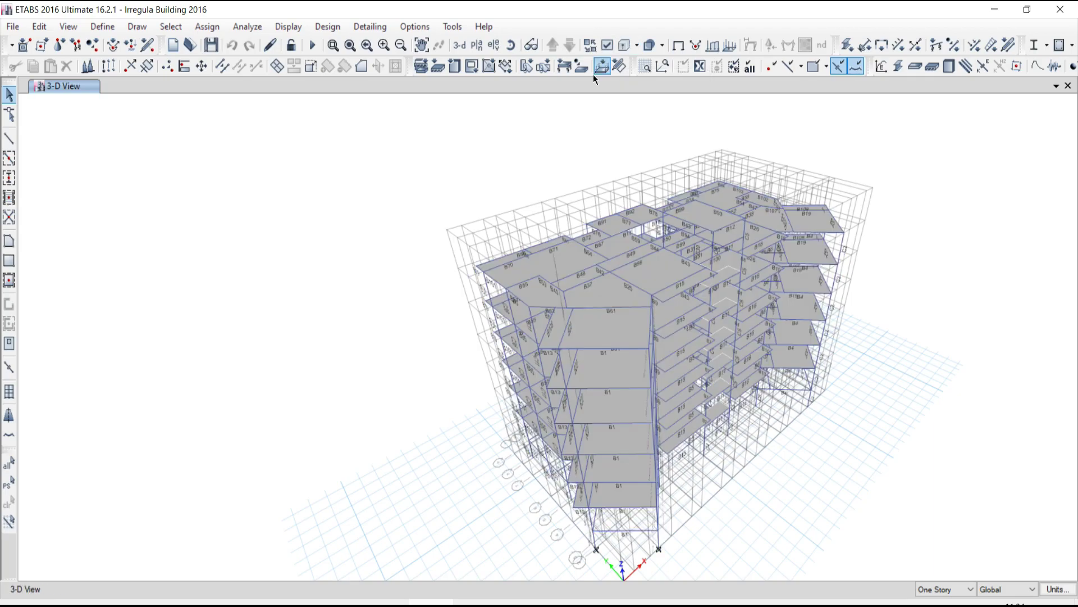
click(288, 26)
mouse_move(362, 78)
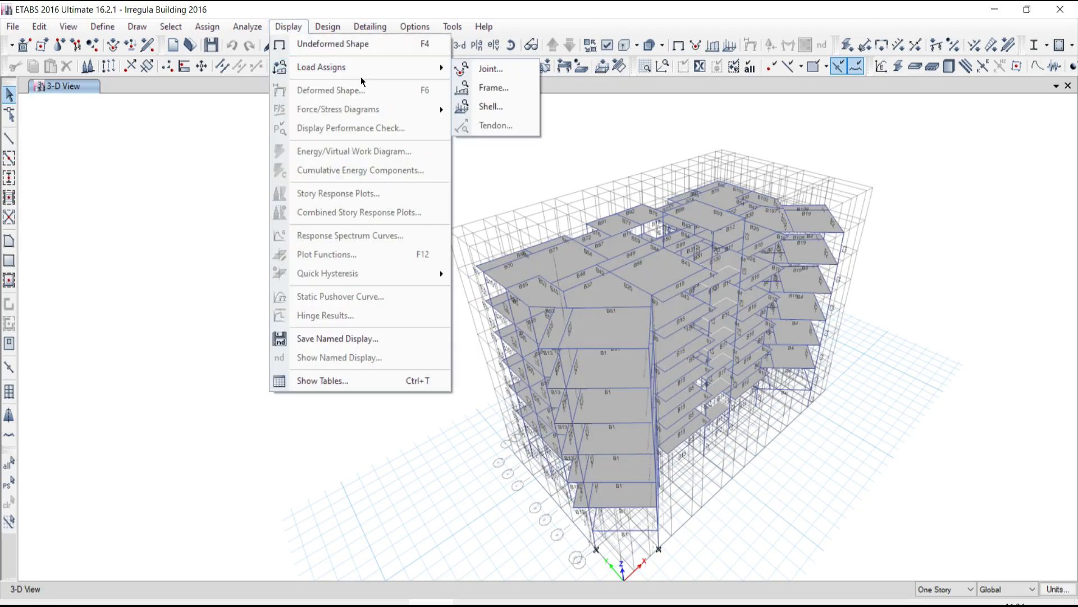
click(509, 83)
drag(507, 178, 189, 125)
click(241, 174)
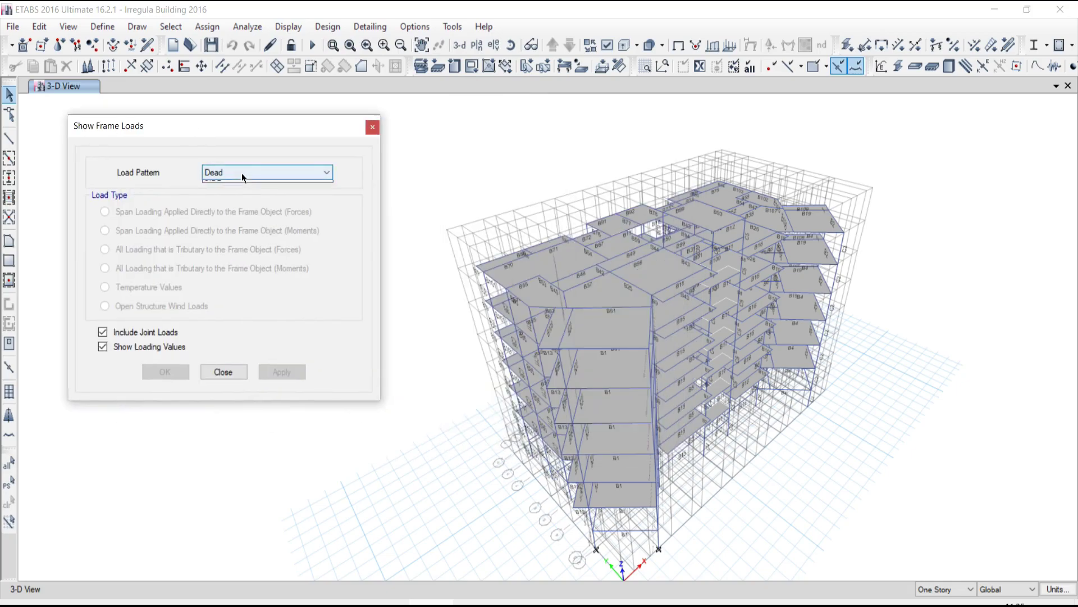
click(227, 195)
click(286, 376)
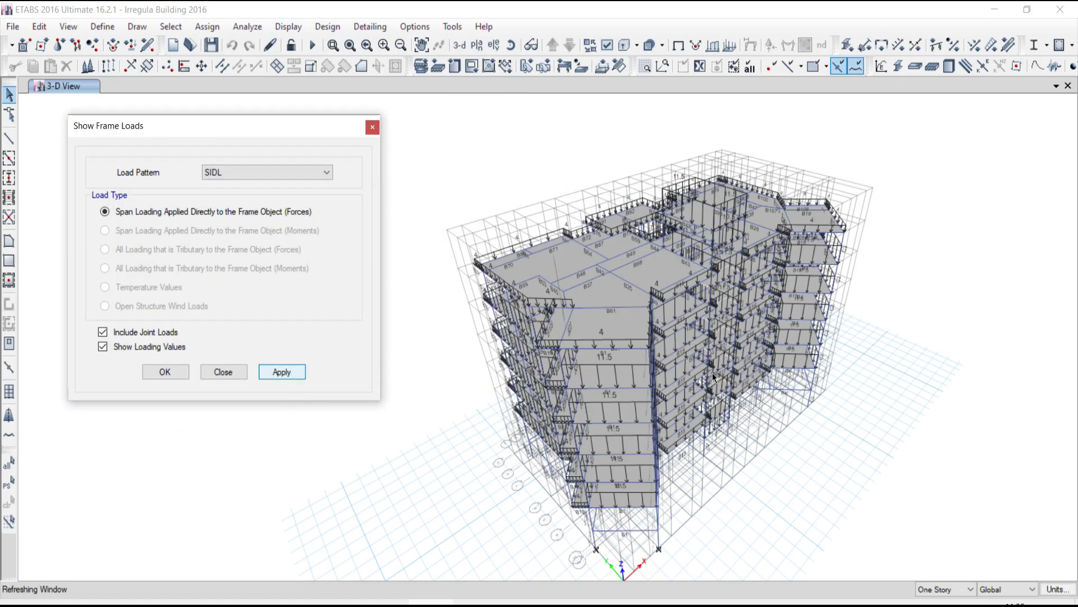
Step: Inspect the SIDL span loads on the 3-D frame, close the frame load settings and centre the building
scroll(510, 353, up, 5)
scroll(578, 326, down, 5)
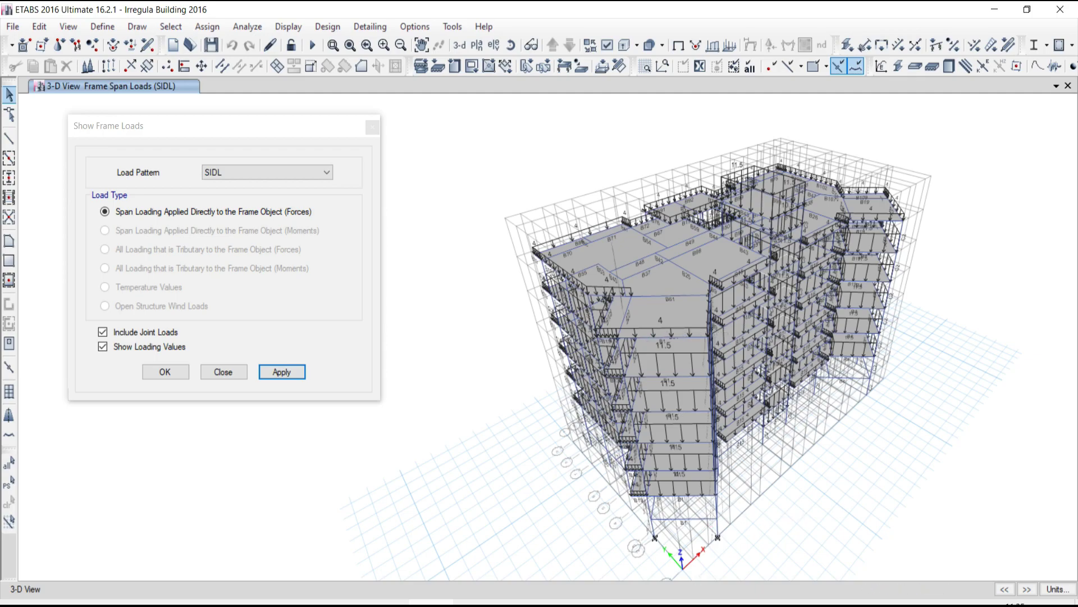
click(374, 128)
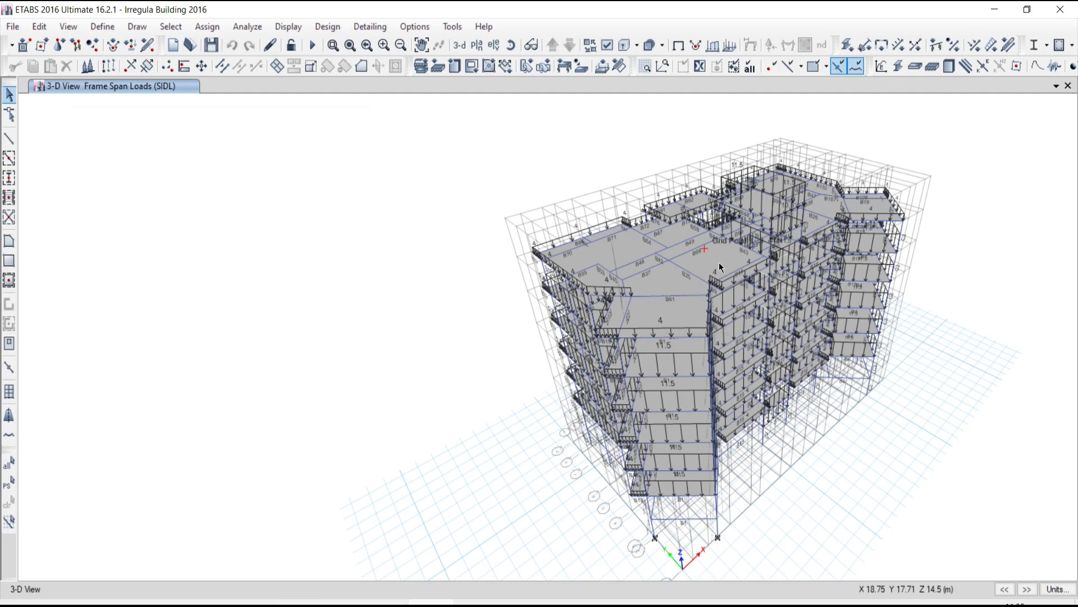
middle_drag(675, 272, 530, 264)
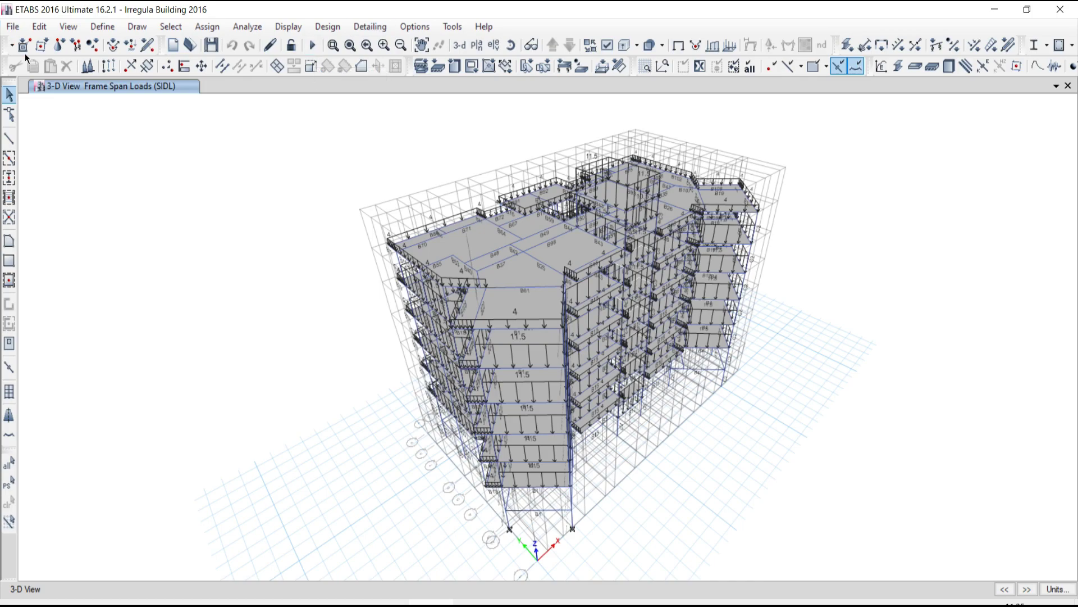
Step: Run Check Model with a length tolerance of 1 mm and all joint, frame, shell, other and fix options enabled
click(247, 28)
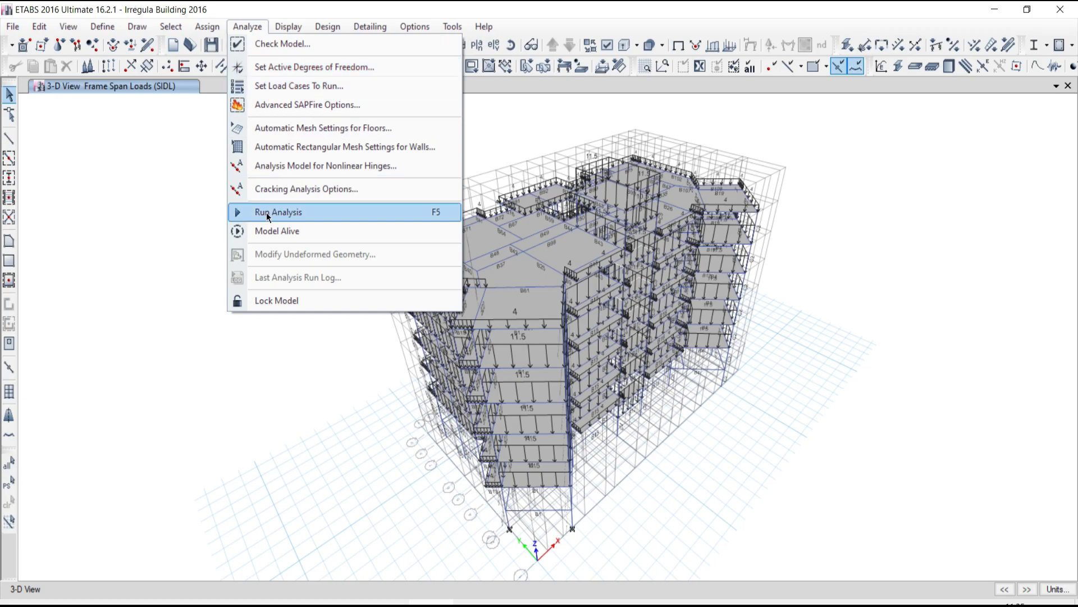
click(259, 43)
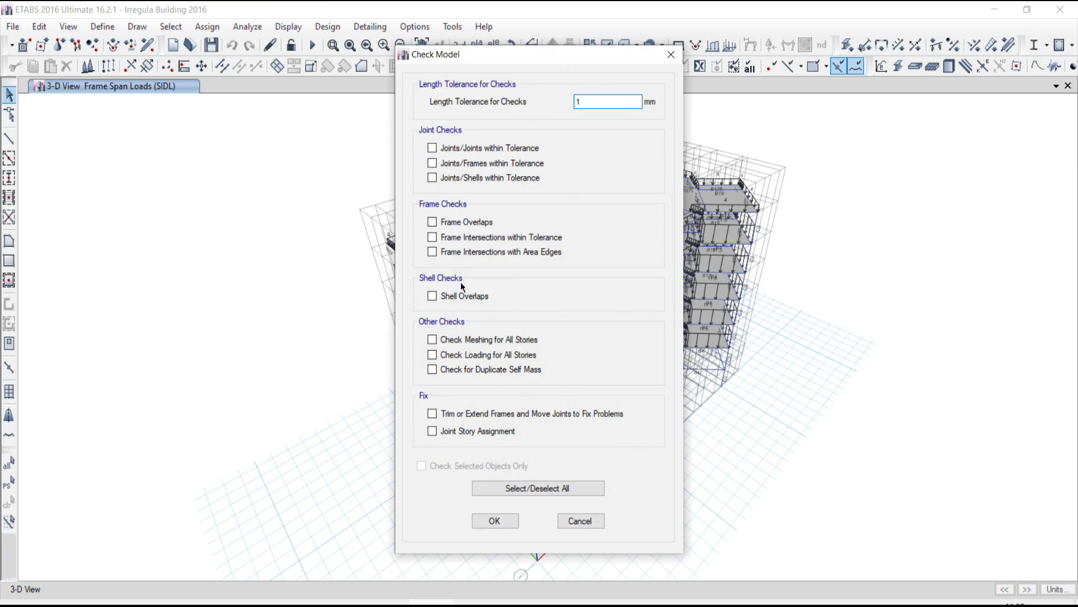
drag(528, 58, 174, 28)
click(181, 456)
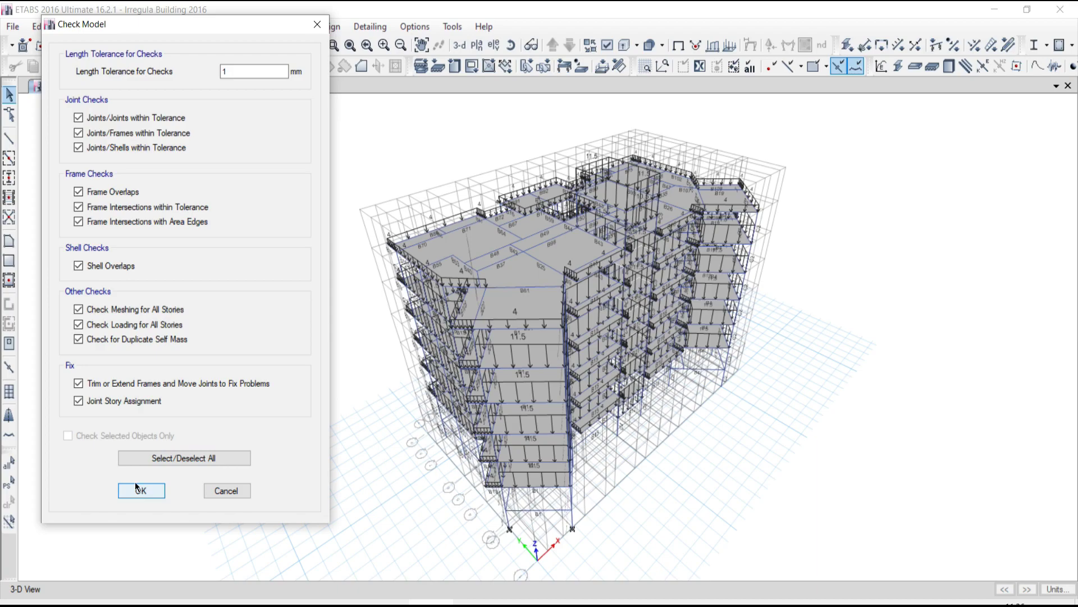
click(137, 490)
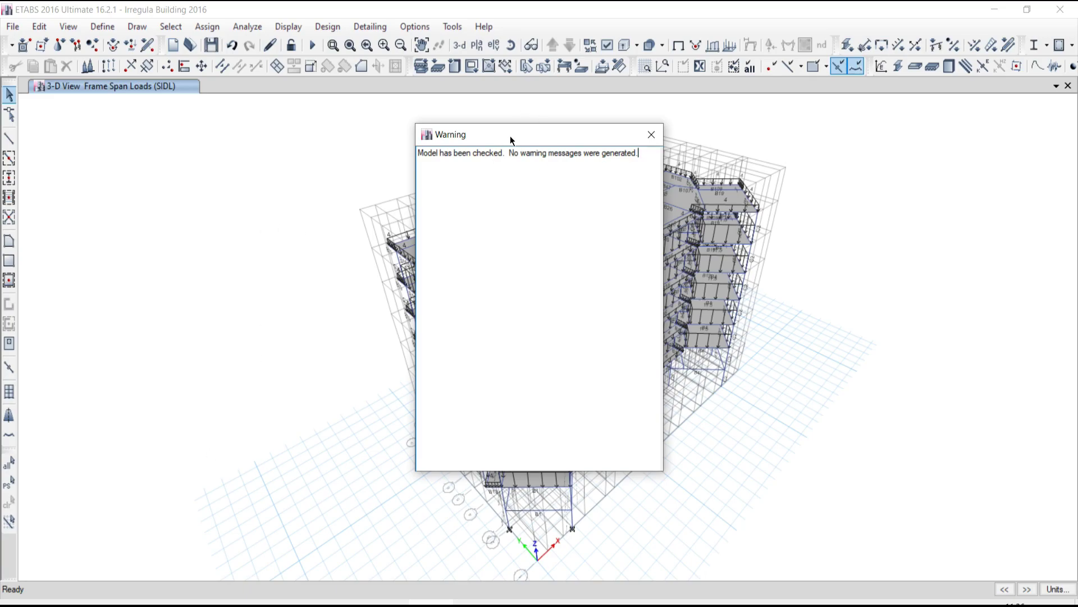
Step: Move the model check report clear of the building to review it, and close it
drag(510, 140, 274, 145)
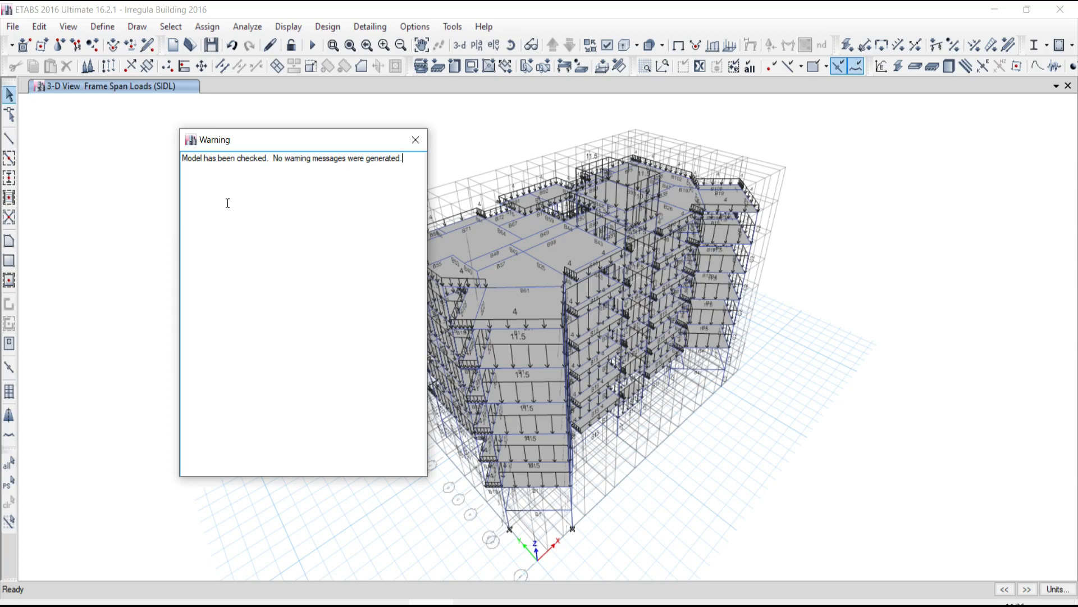
drag(314, 142, 216, 111)
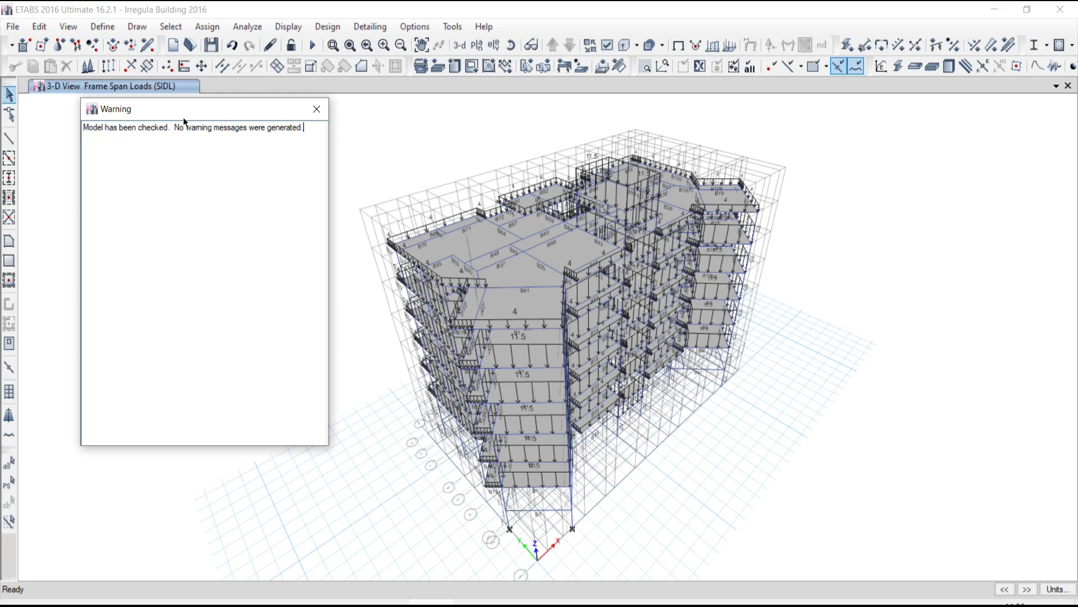
drag(183, 111, 142, 100)
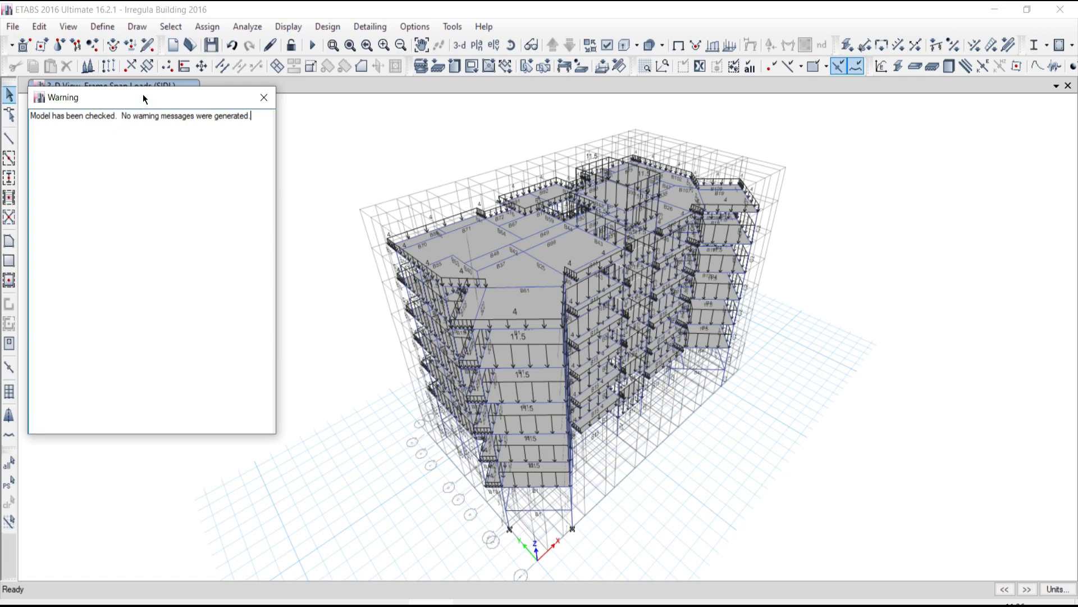
drag(143, 95, 167, 130)
click(222, 130)
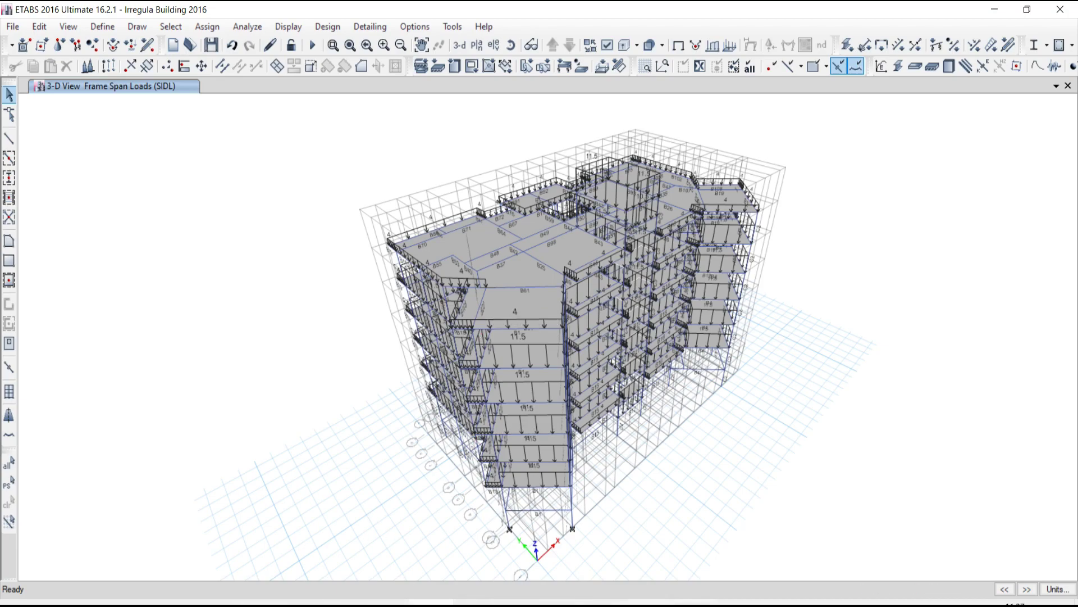
Step: Look in on the Google Meet call several times, return to the ETABS model and dismiss the presenting notifications
key(alt+Tab)
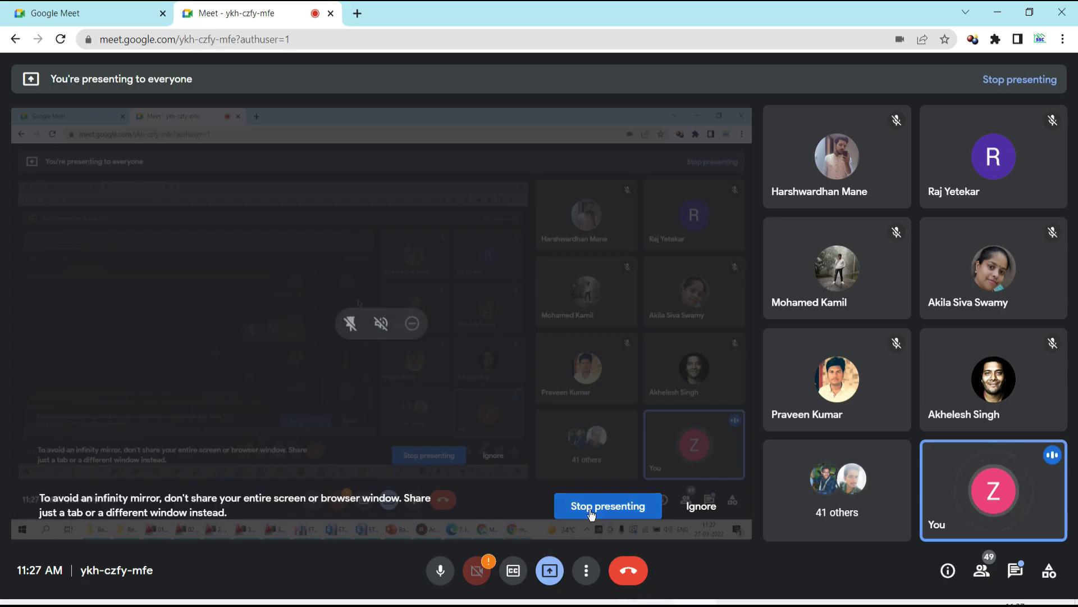
key(alt+Tab)
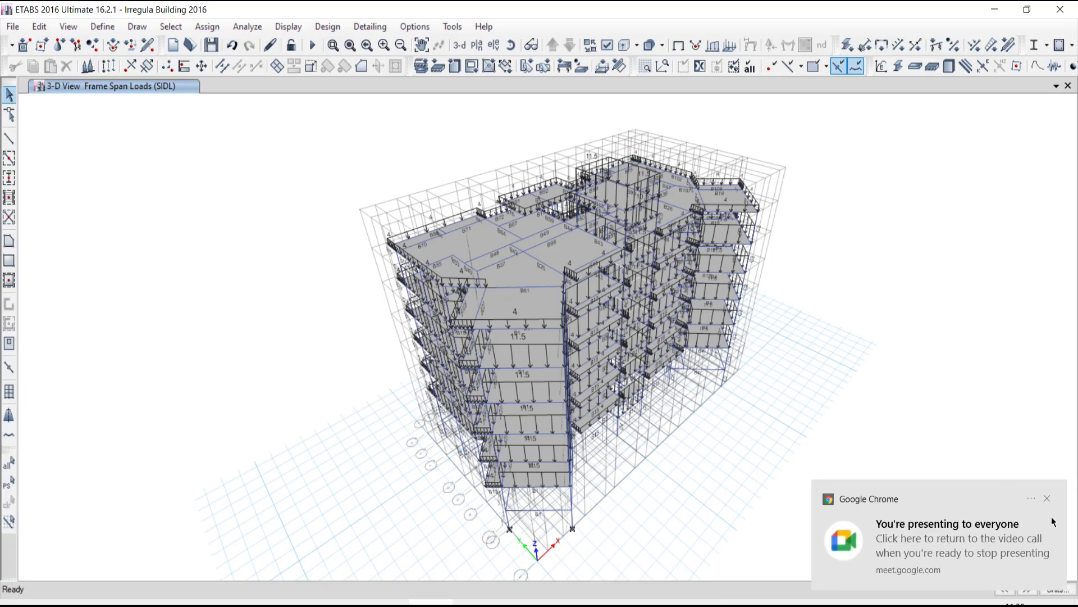
click(1047, 499)
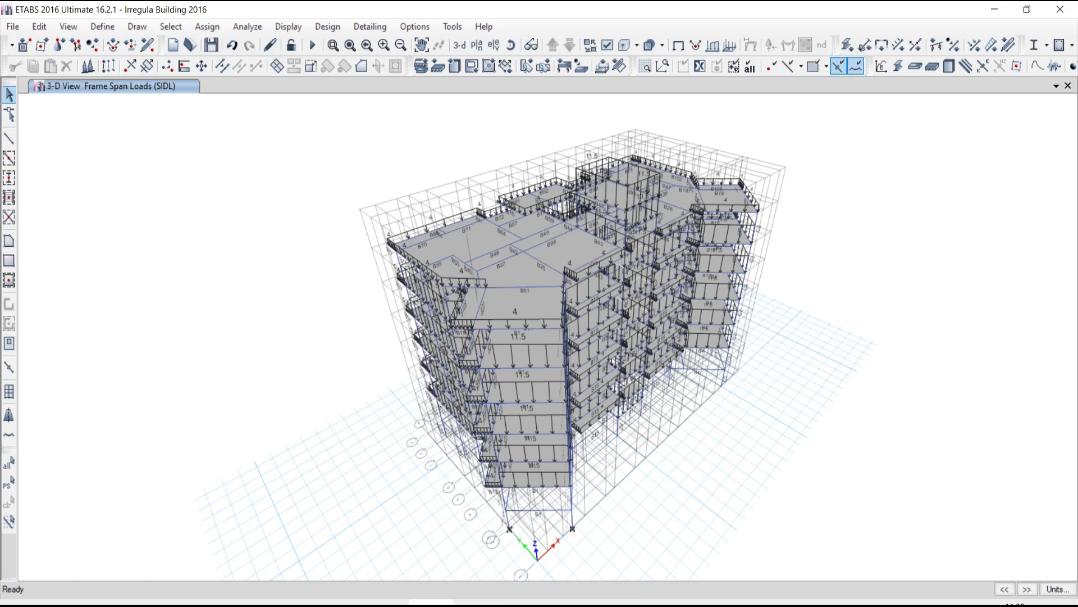
key(alt+Tab)
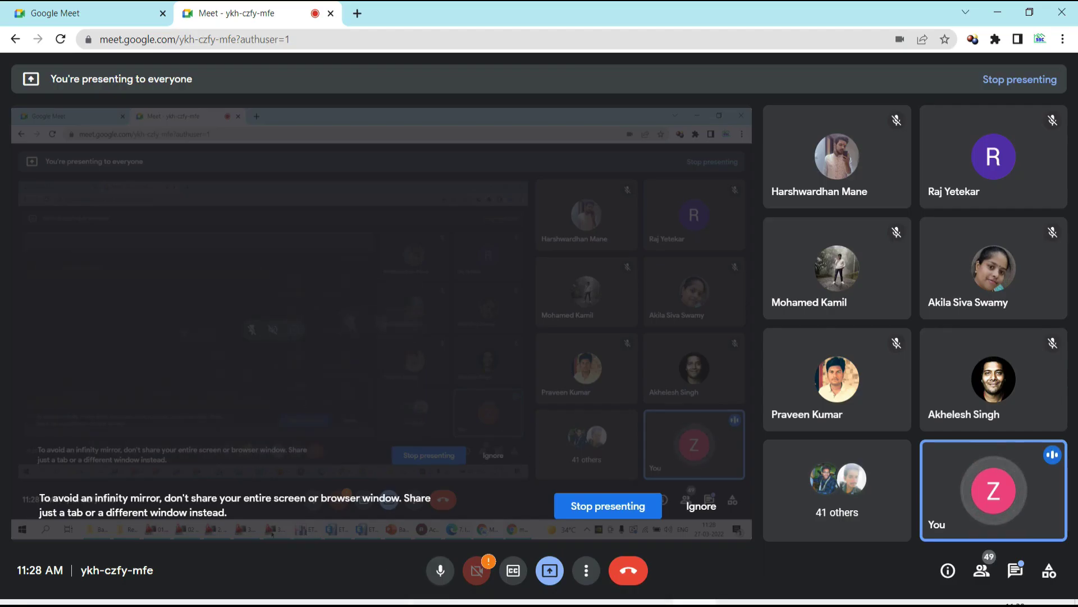
key(alt+Tab)
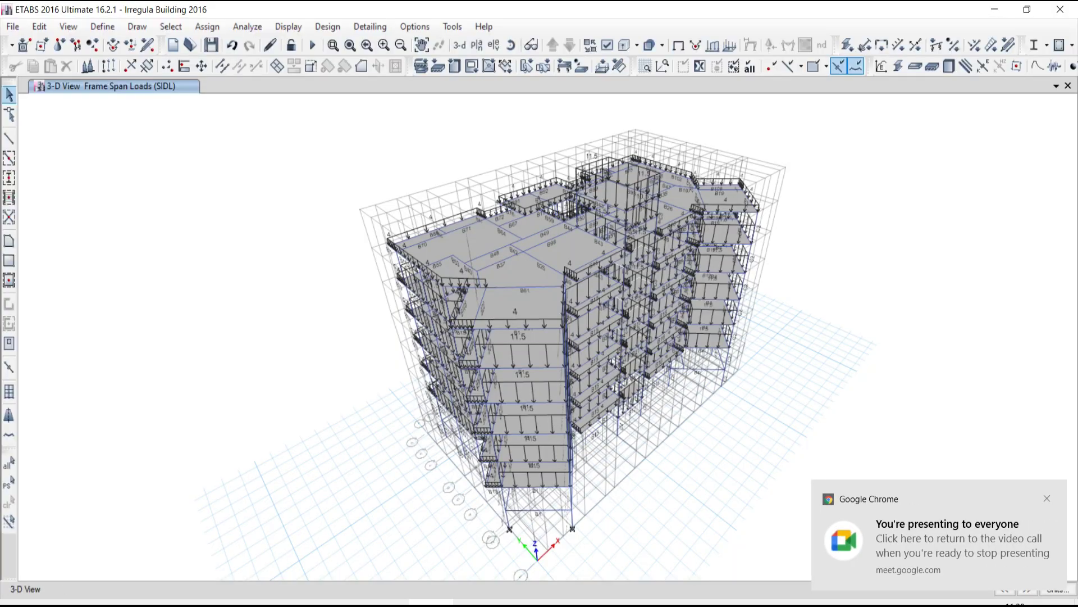
key(alt+Tab)
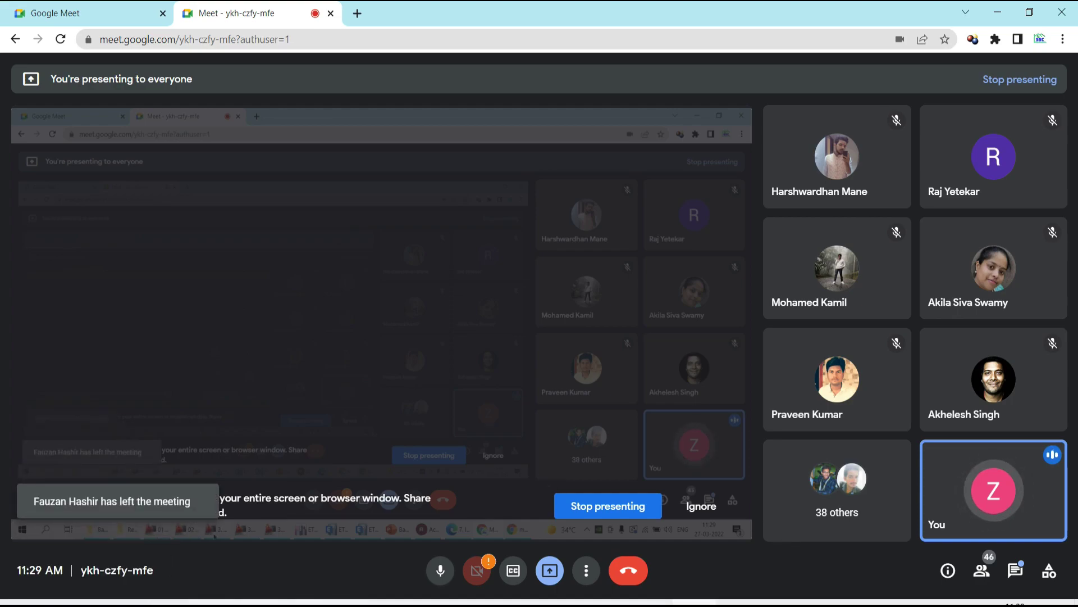
key(alt+Tab)
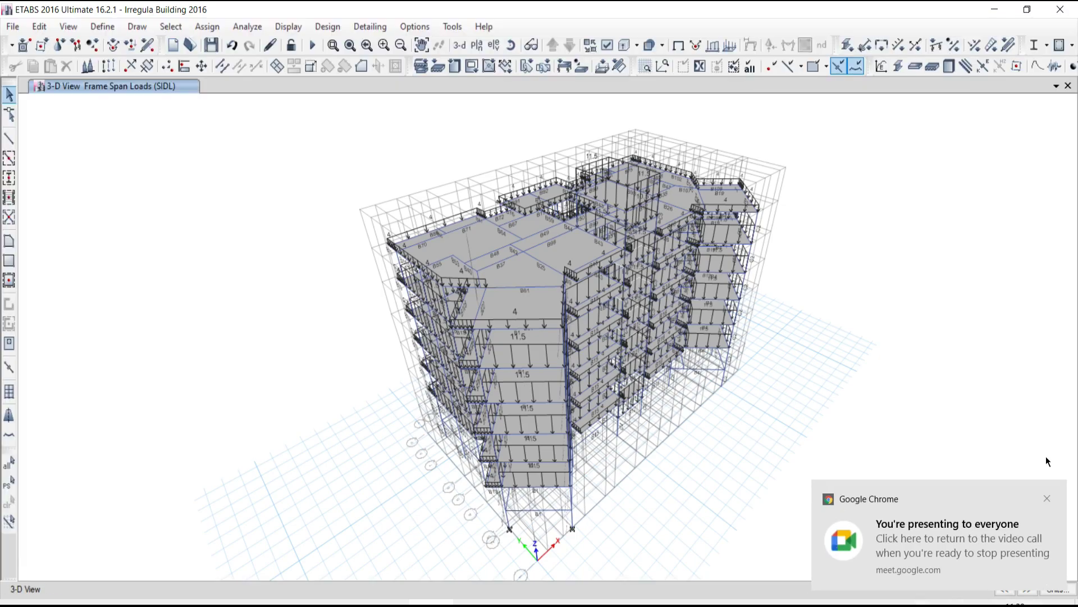
click(1047, 499)
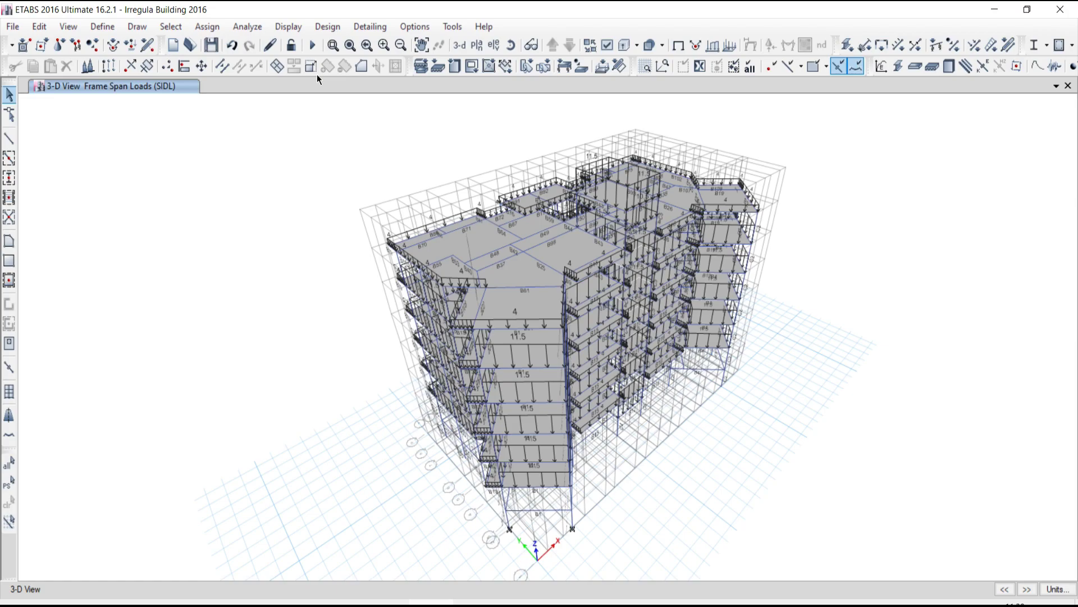
click(280, 28)
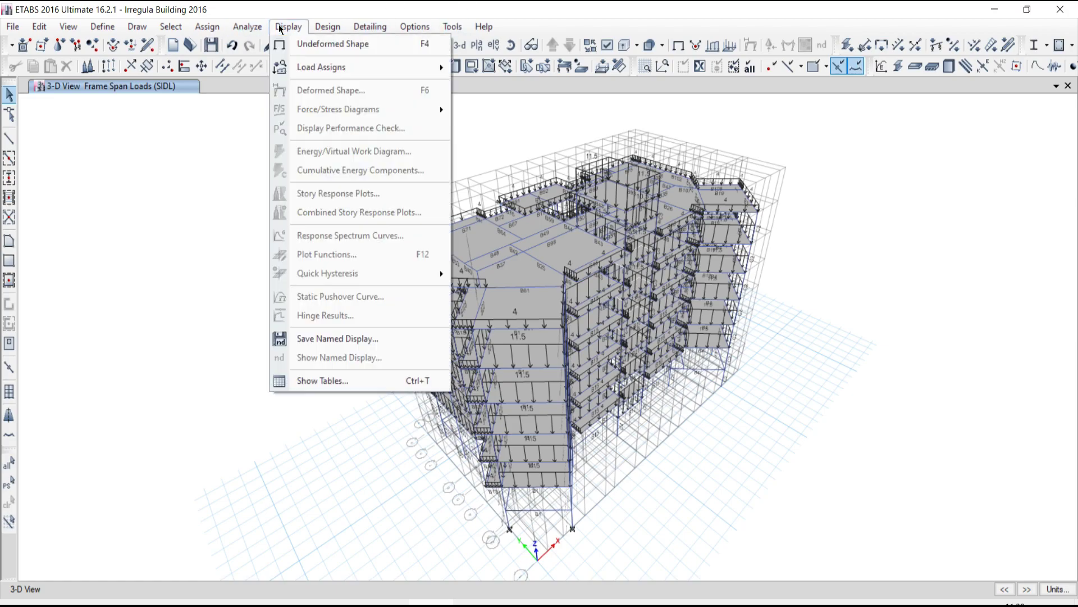
click(284, 25)
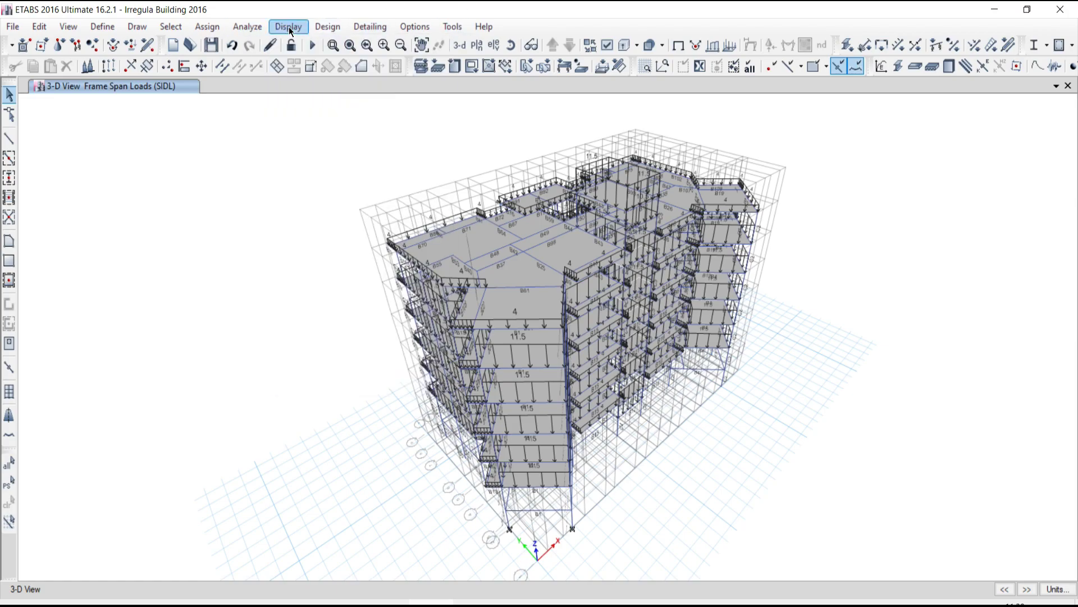
Step: Review the load cases set to run and close the dialog without starting the analysis
click(247, 27)
click(265, 87)
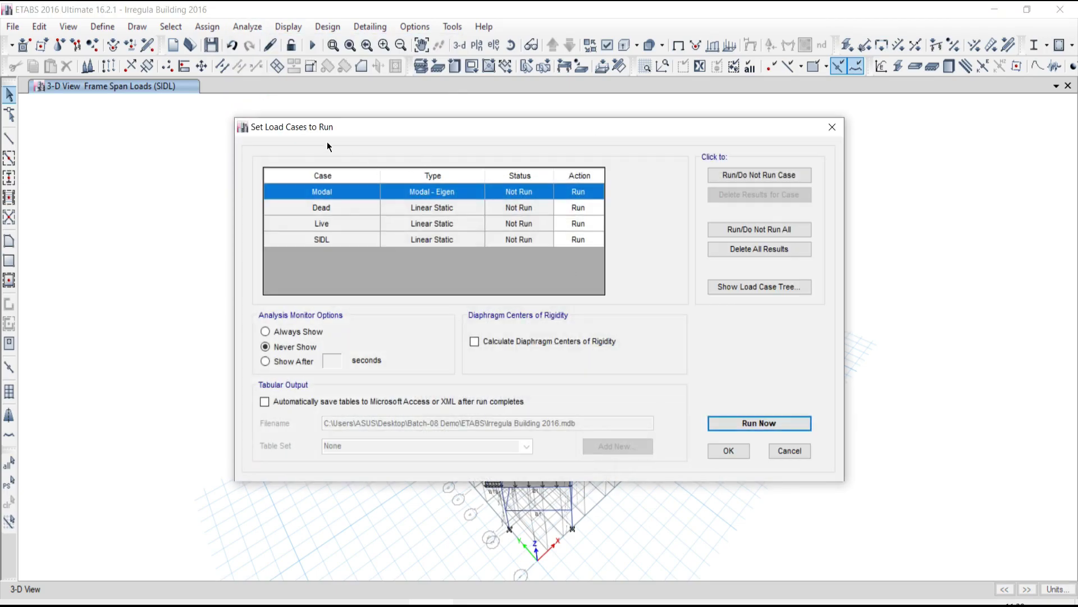
drag(332, 127, 276, 100)
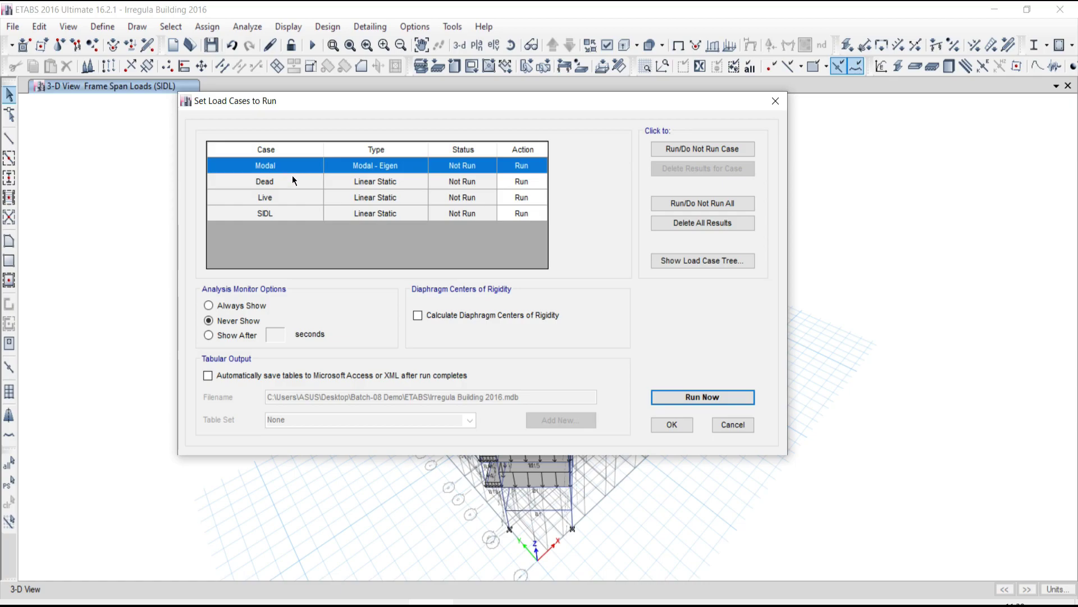
drag(221, 102, 197, 96)
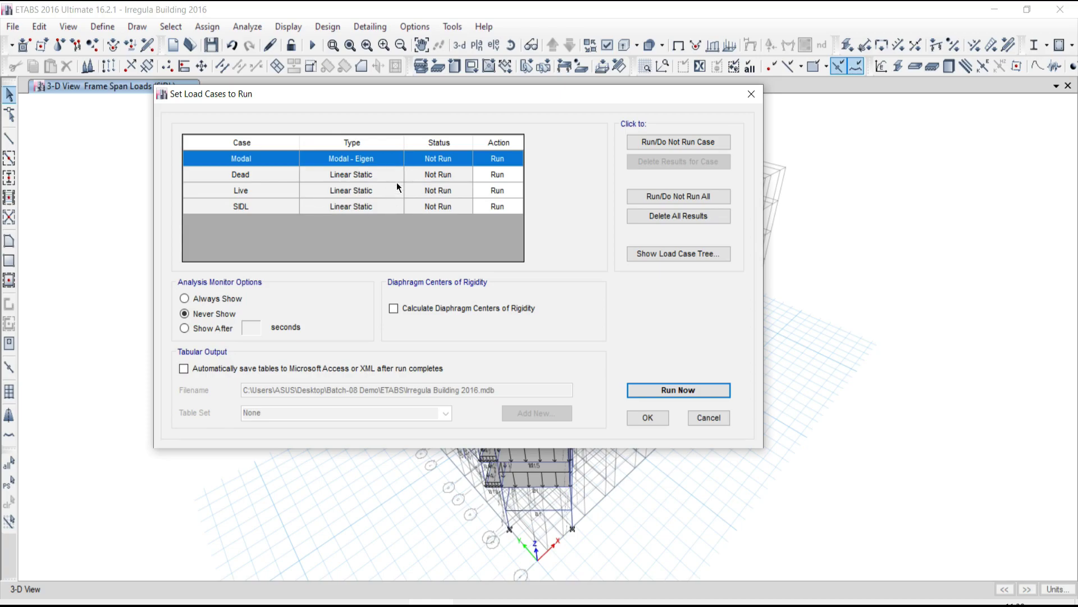
drag(346, 100, 335, 62)
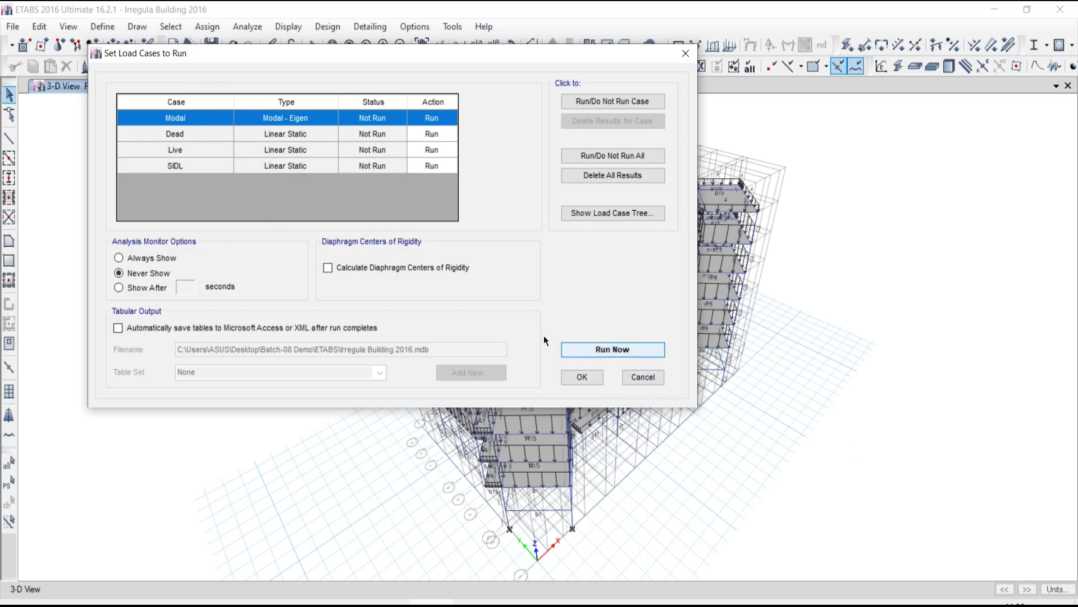
click(643, 376)
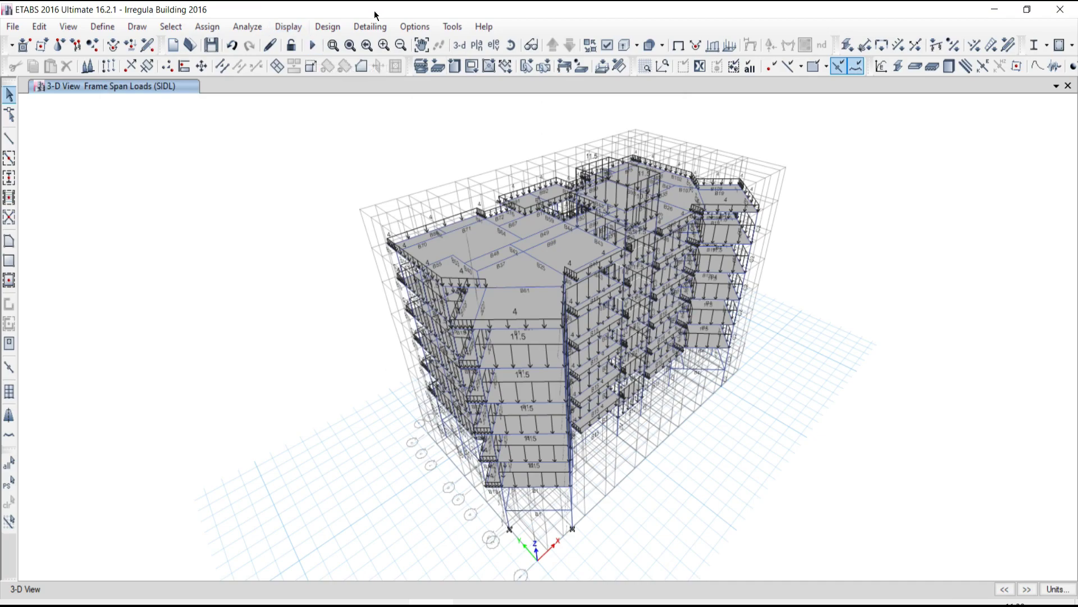
Step: Run the analysis and inspect joint displacements on the deformed 3-D shape for the Dead case
click(317, 49)
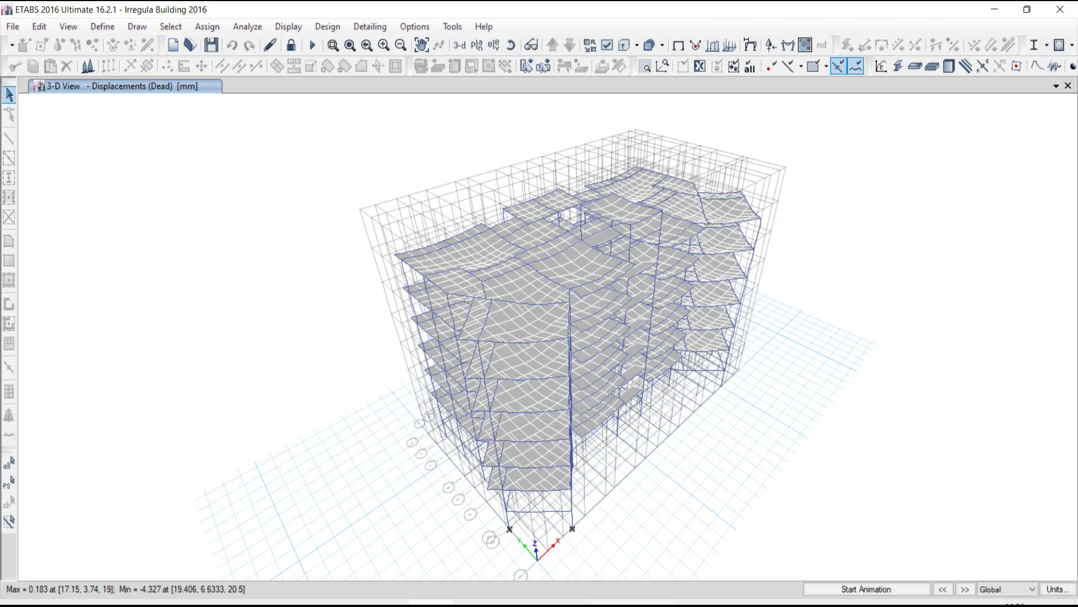
mouse_move(711, 220)
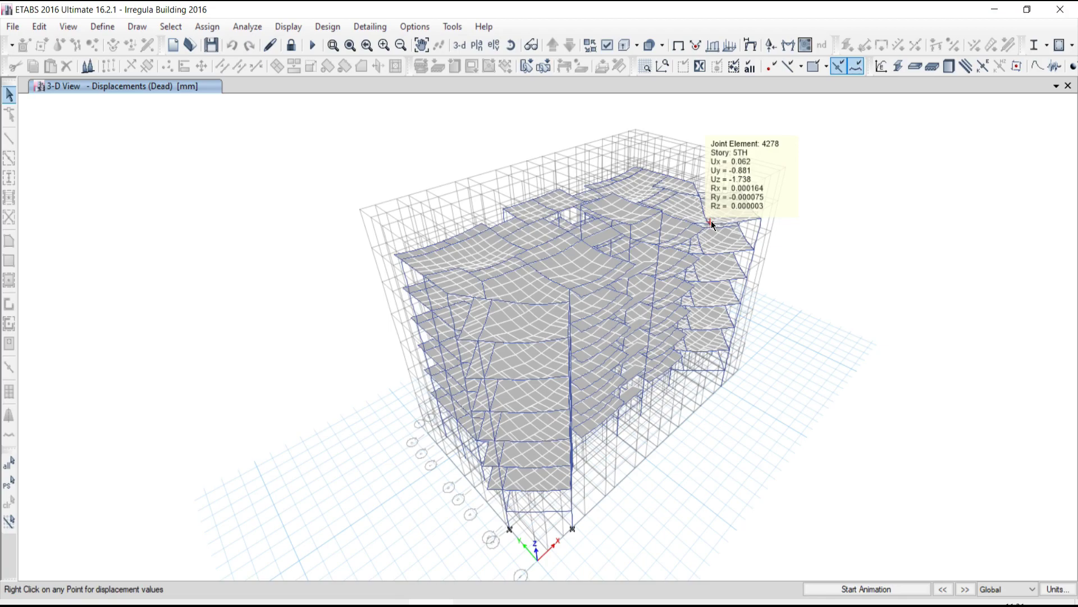
right_click(717, 255)
right_click(596, 313)
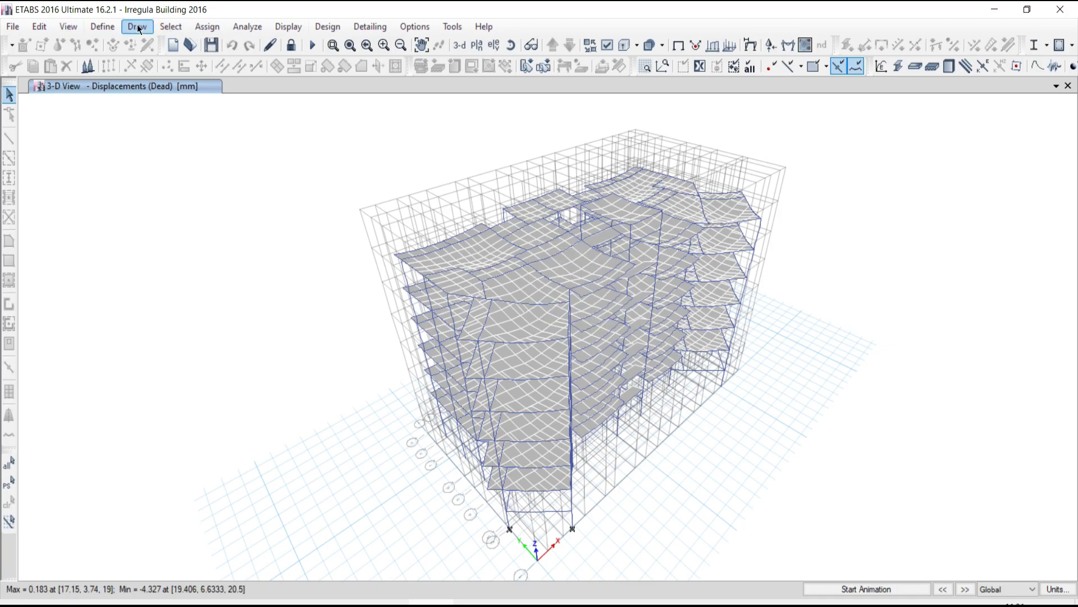
click(103, 27)
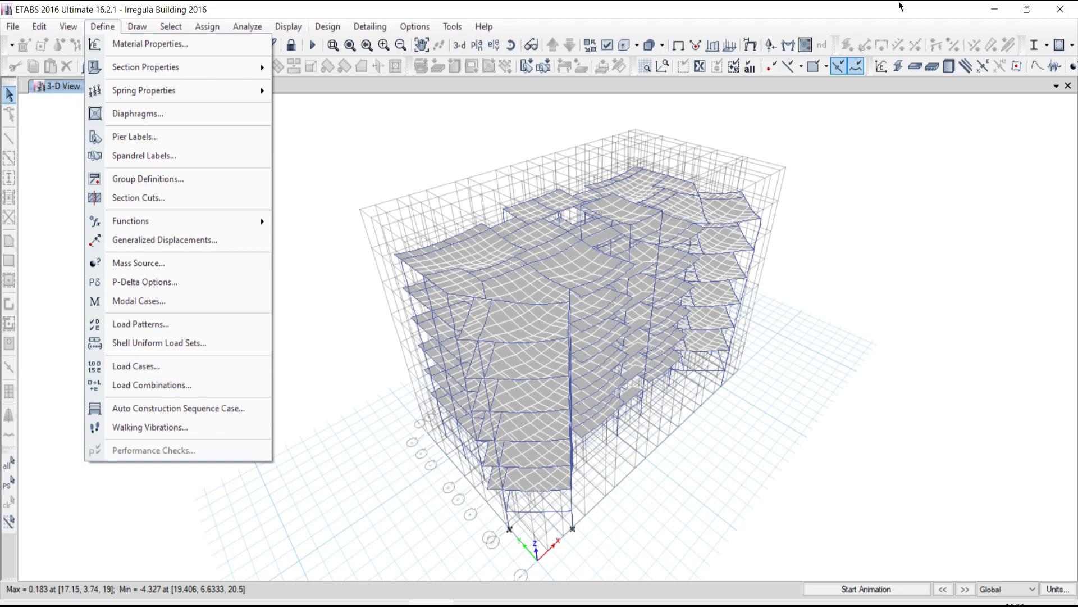
click(452, 27)
click(671, 30)
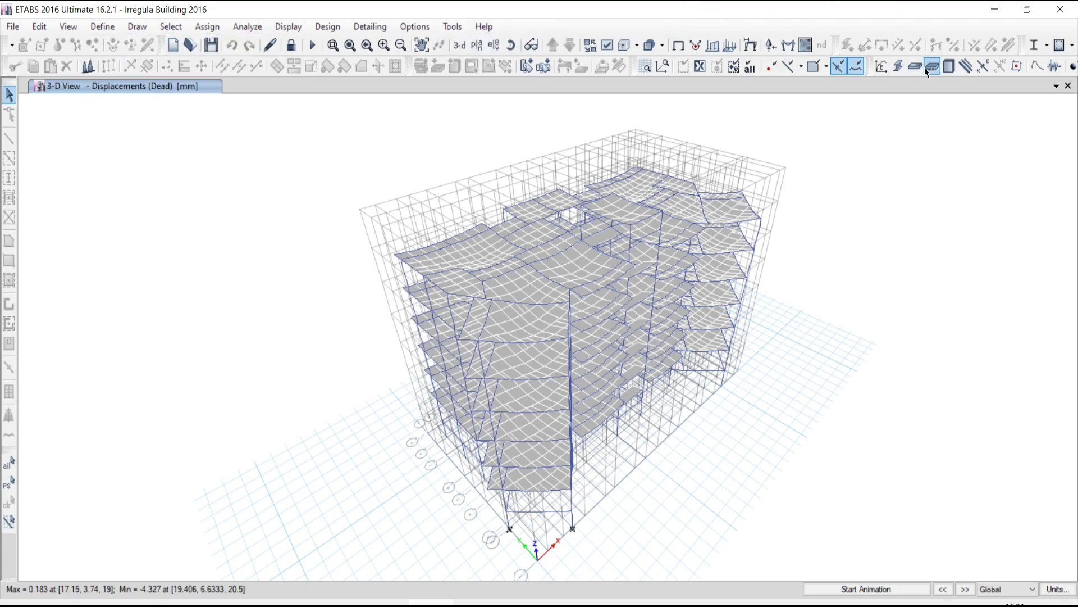
Step: Review the concrete frame design preferences for IS 456:2000 beside the model and close them without changes
click(1072, 47)
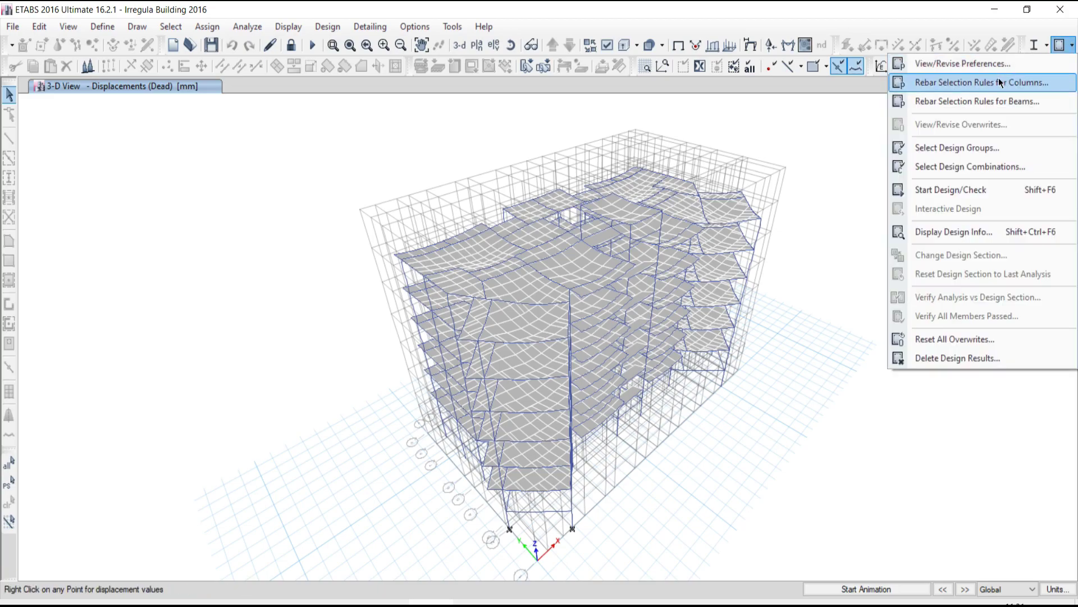
click(977, 64)
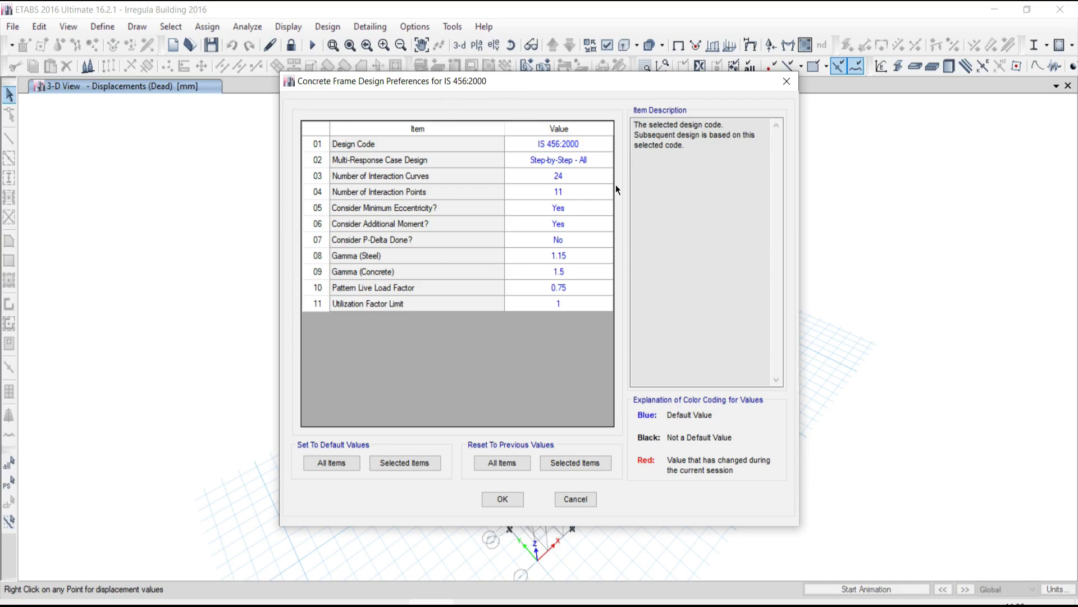
drag(654, 91, 462, 92)
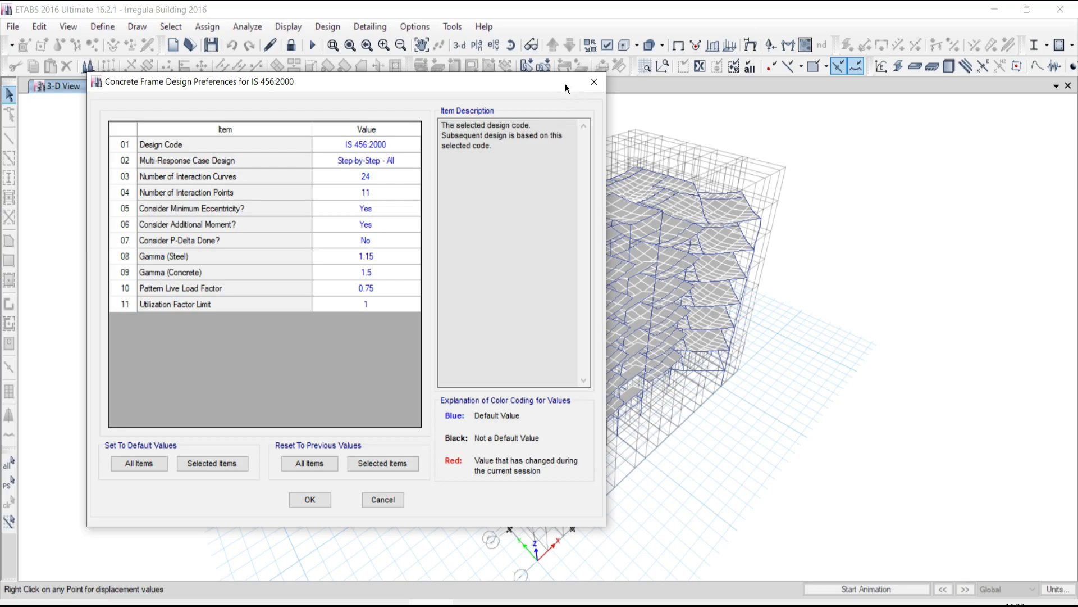
drag(565, 83, 560, 112)
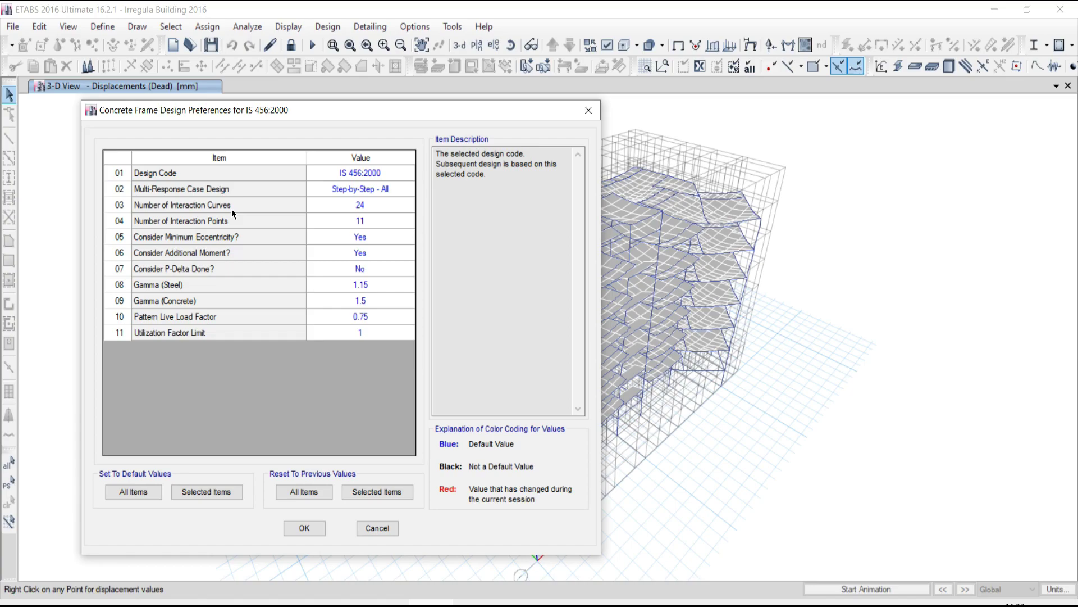
click(588, 115)
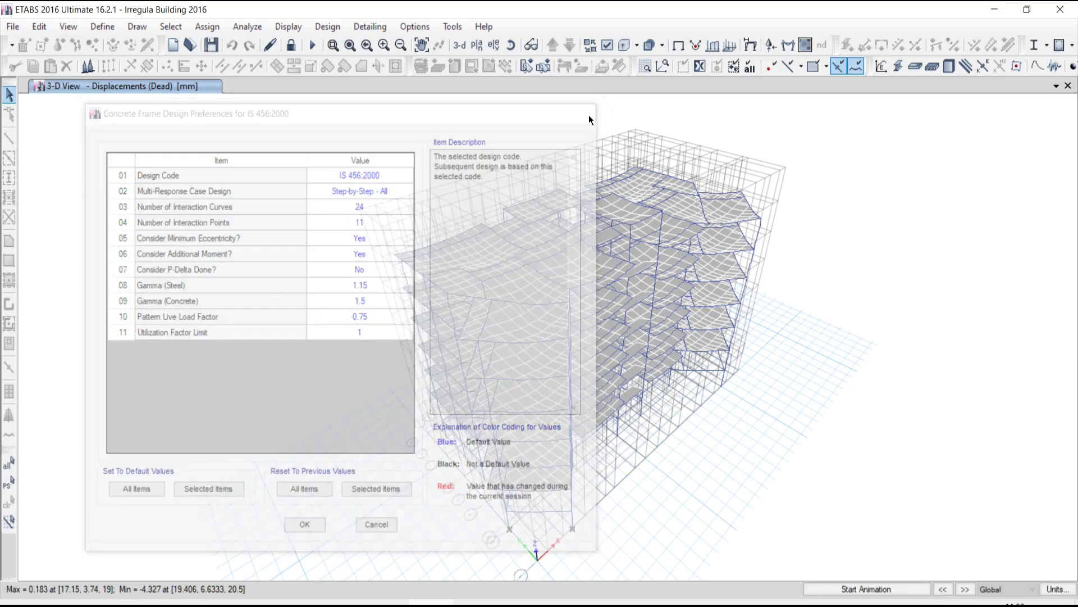
Step: Select the whole model, review its concrete frame design overwrites including the Framing Type choices, and close them without changes
click(1070, 47)
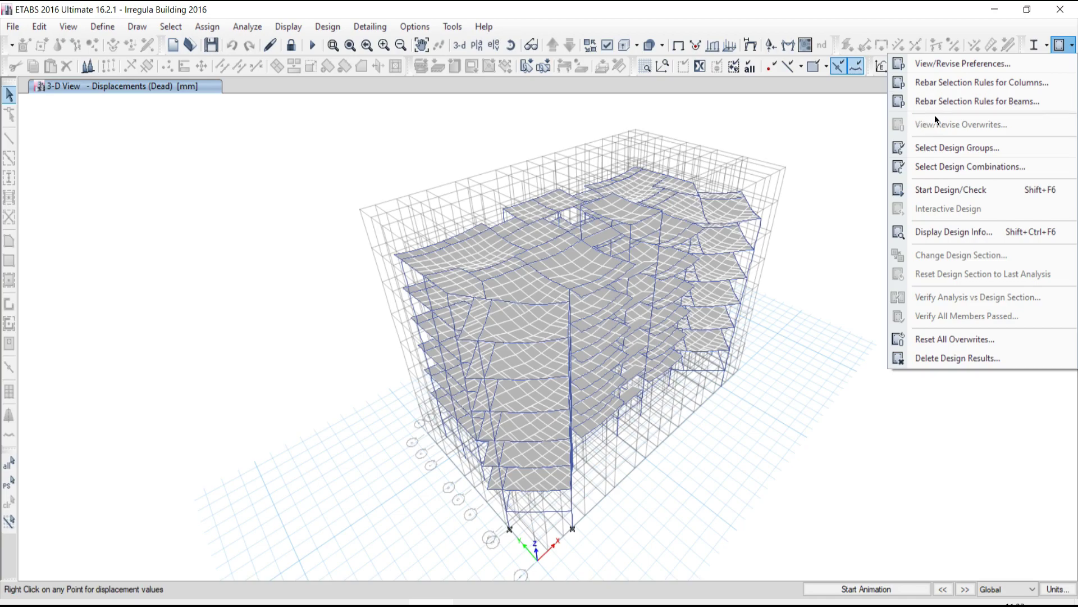
click(827, 7)
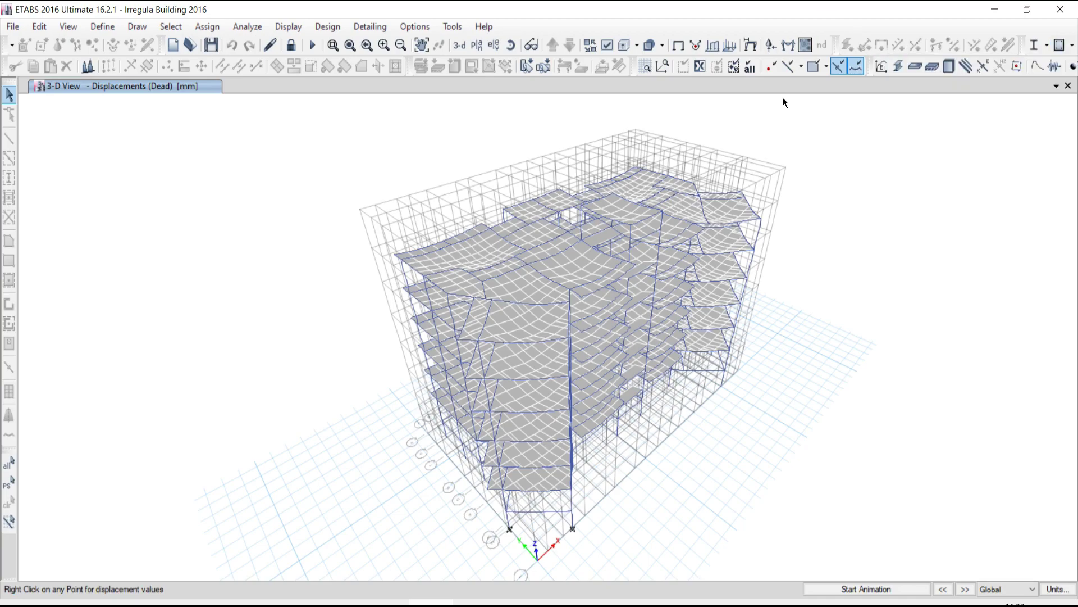
click(9, 462)
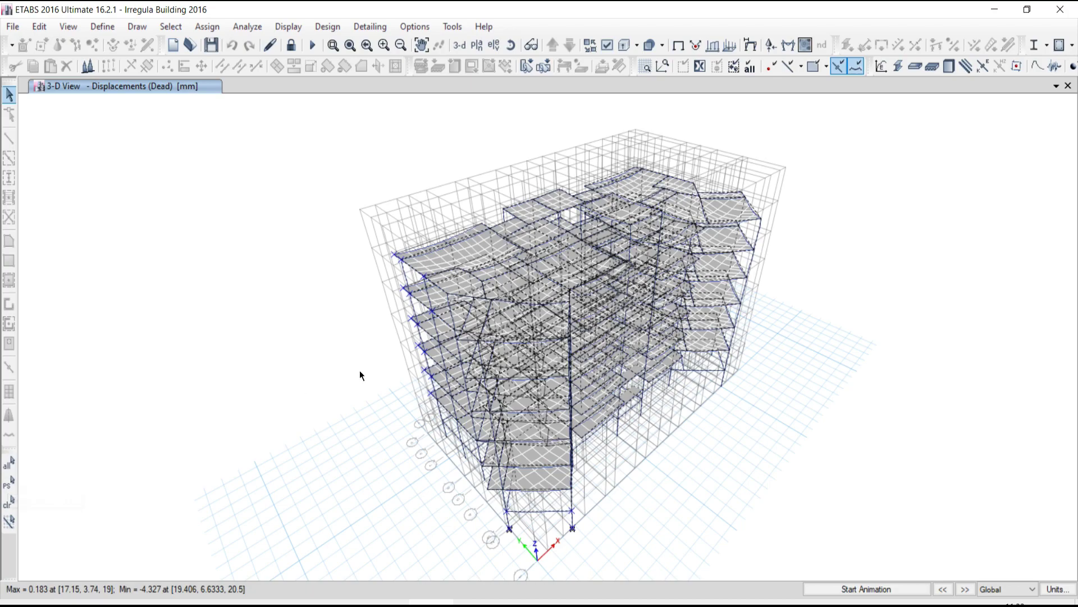
click(1072, 45)
click(958, 125)
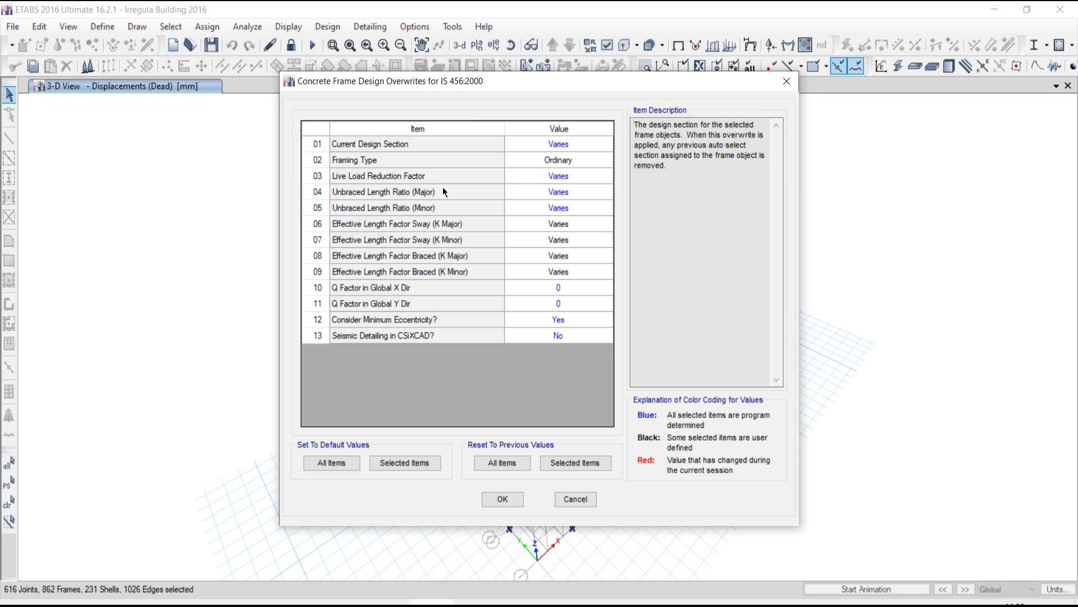
click(607, 160)
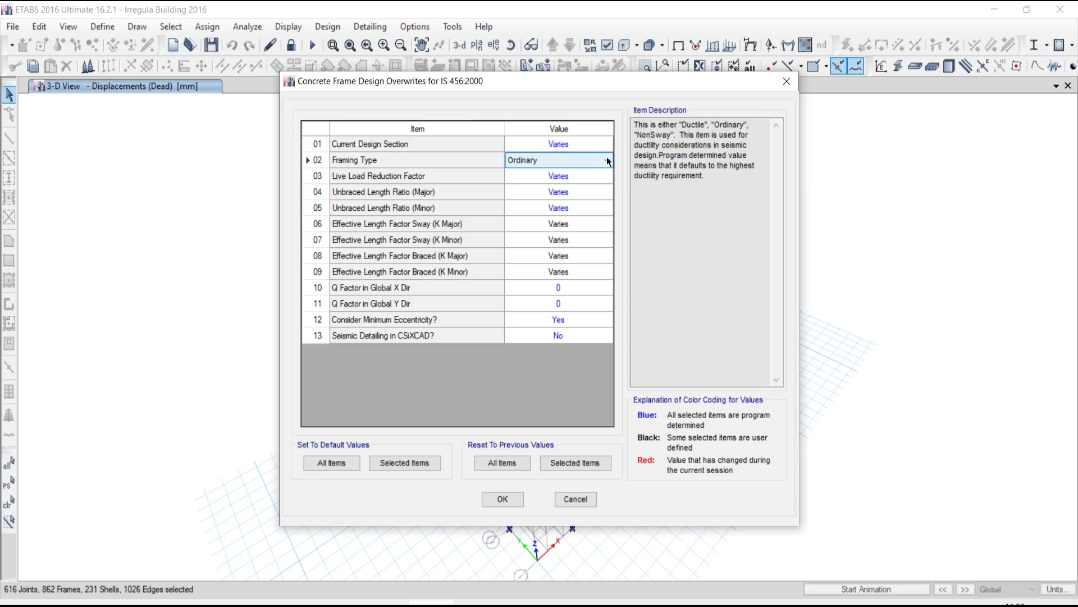
click(607, 160)
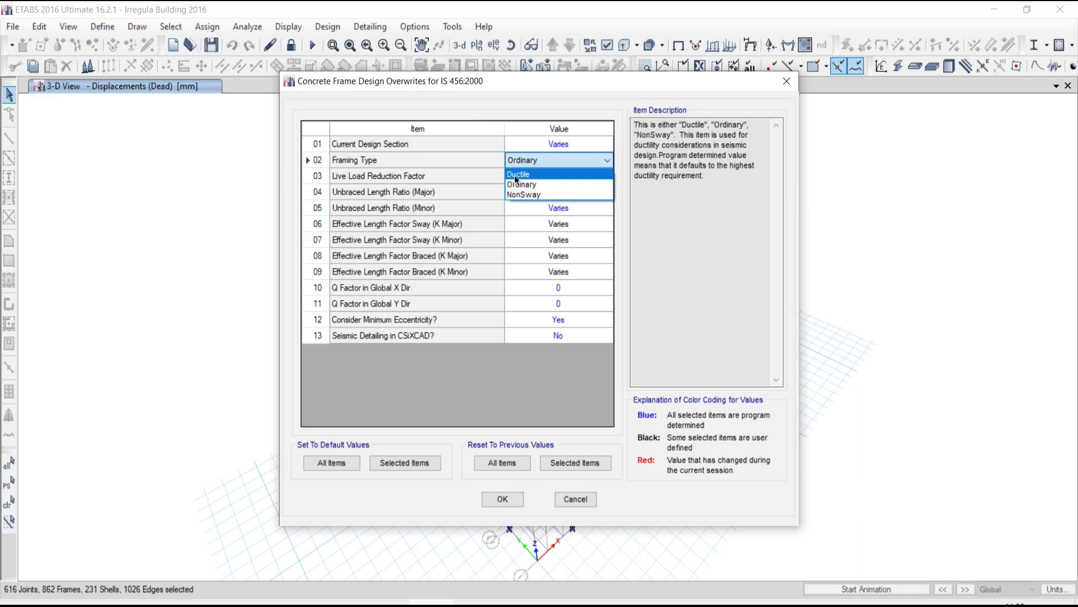
click(546, 95)
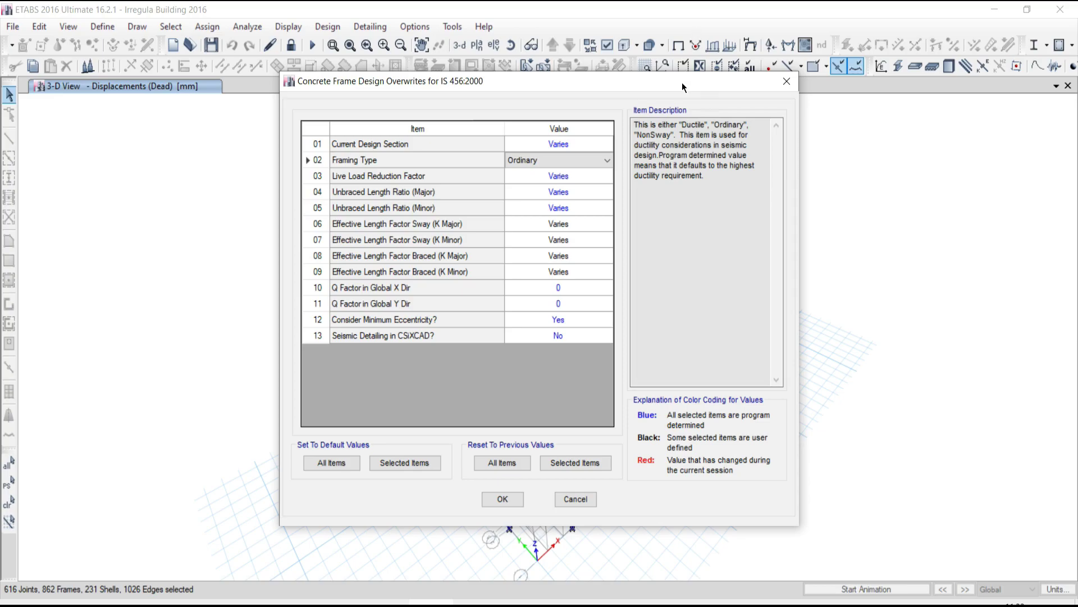
drag(681, 82, 466, 89)
mouse_move(701, 259)
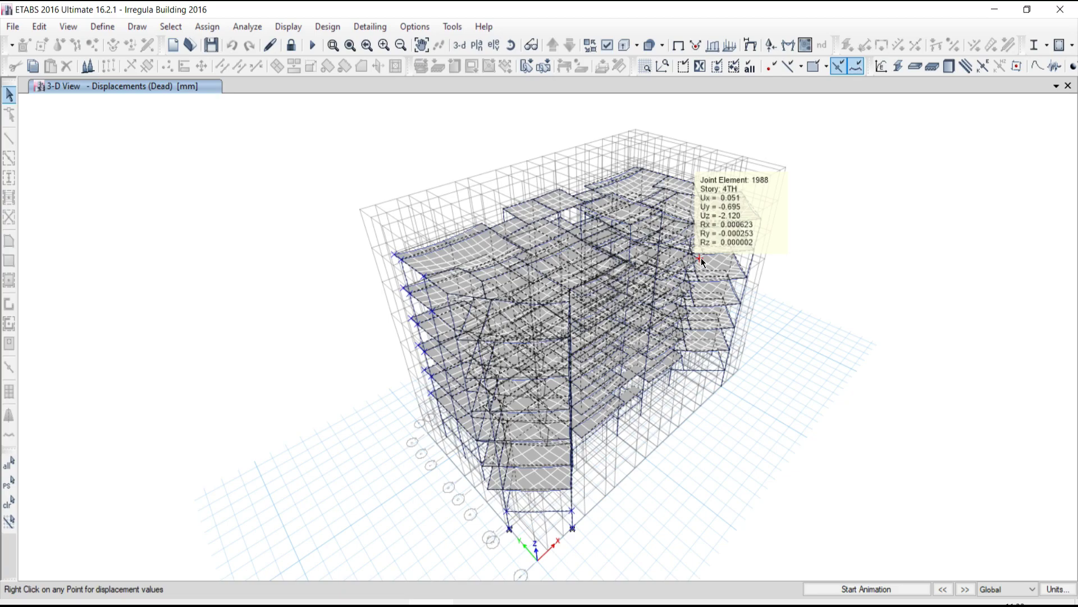
Step: Run the concrete frame design and examine the longitudinal reinforcing on the 2ND story plan, restoring the full plan view
click(1060, 46)
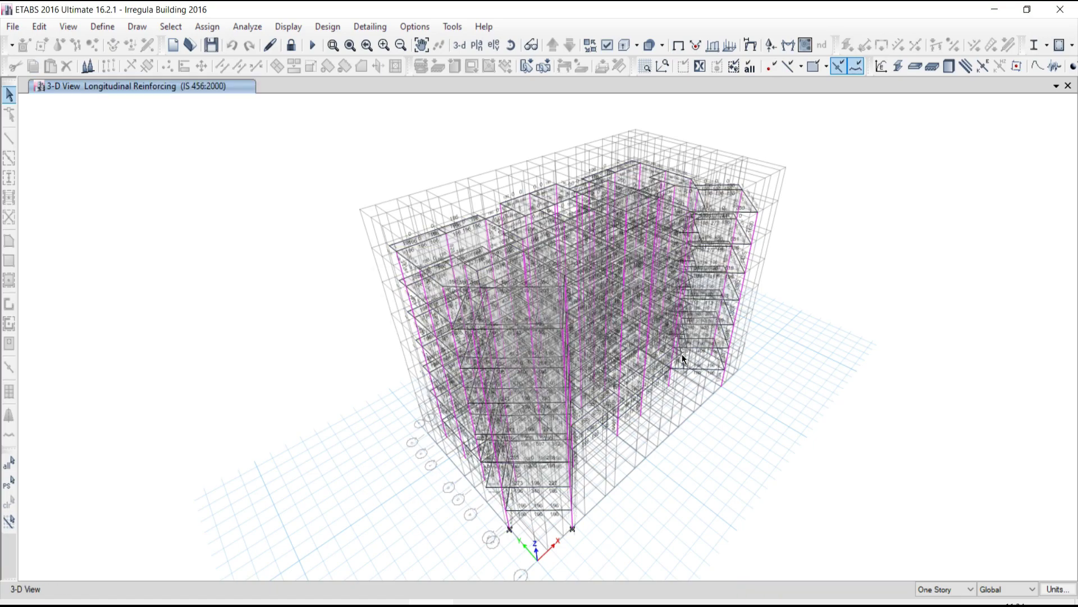
click(476, 46)
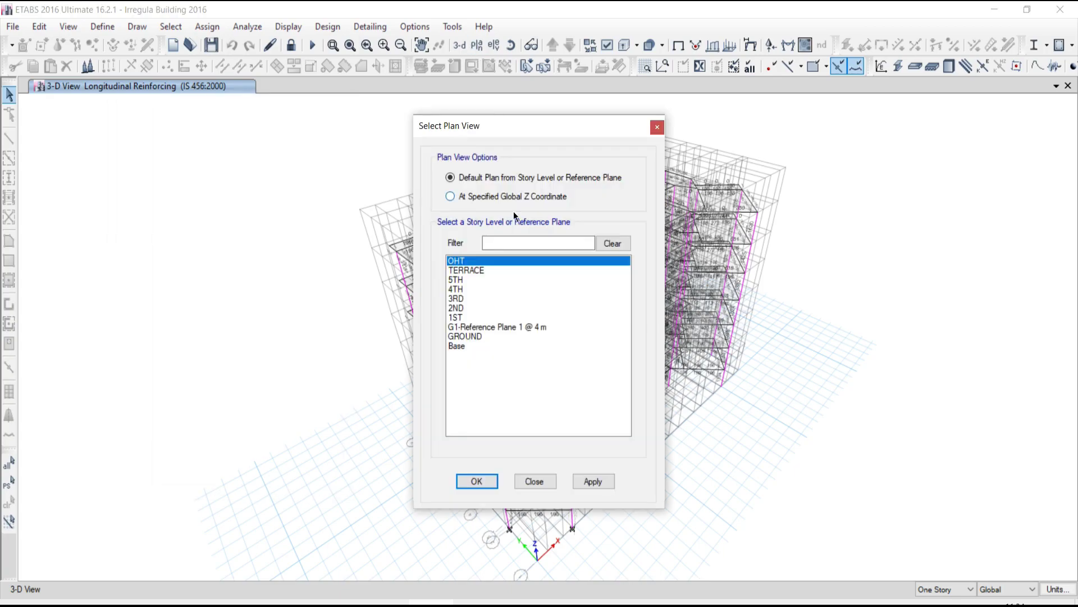
click(489, 307)
click(572, 482)
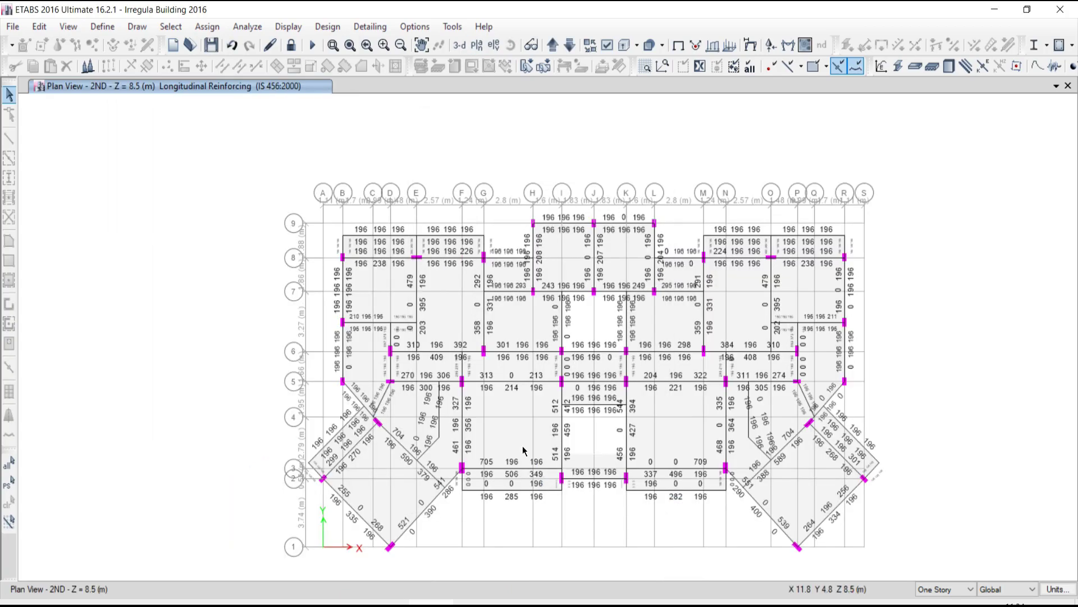
scroll(432, 267, up, 3)
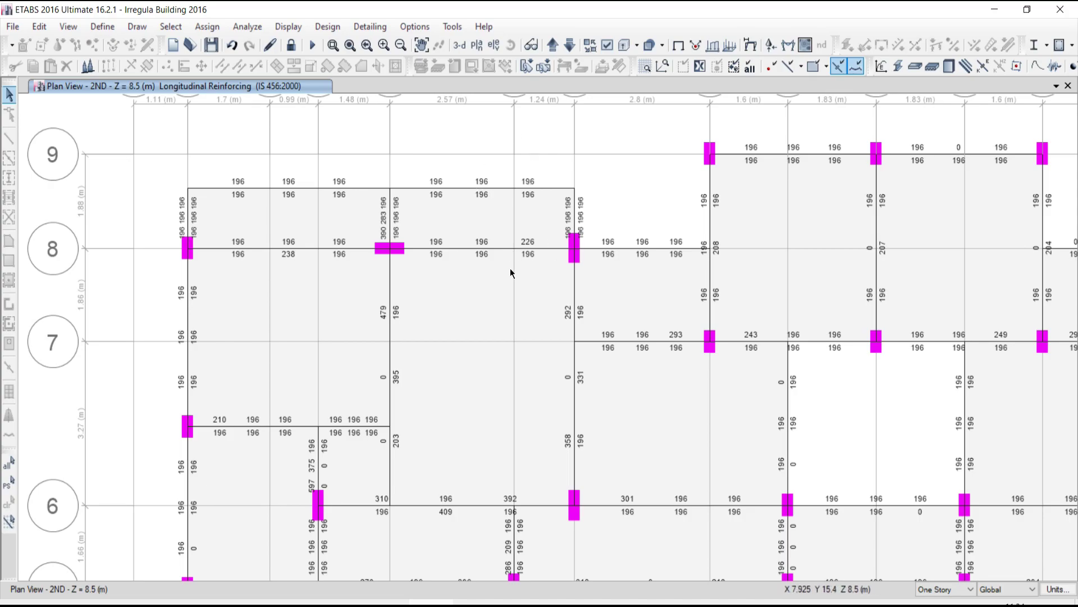
key(F3)
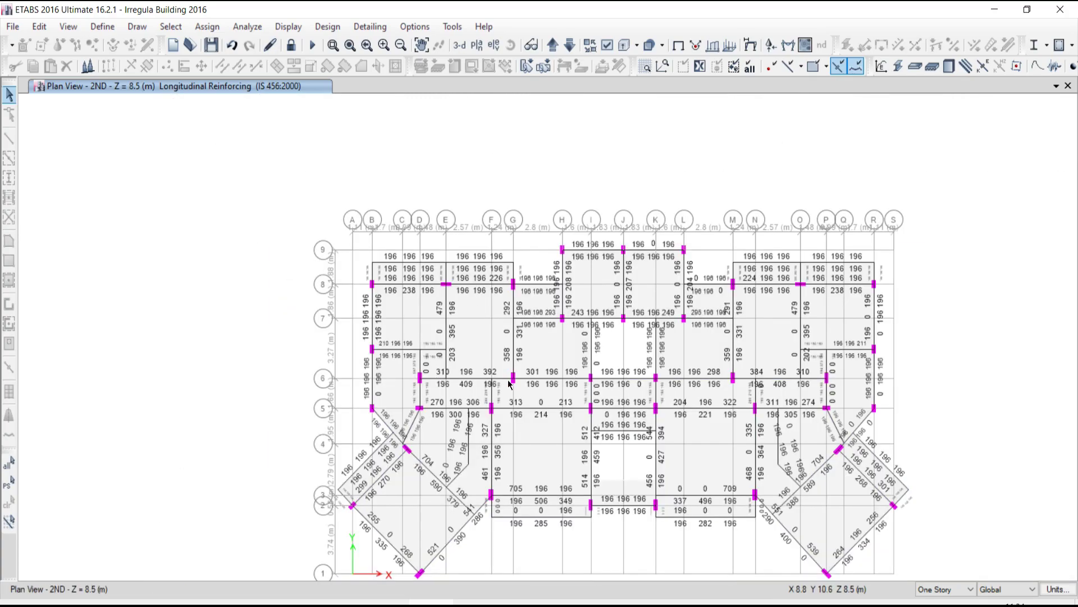
Step: Return to the 3-D view, inspect the column reinforcement values up close and select an outer column segment
click(459, 45)
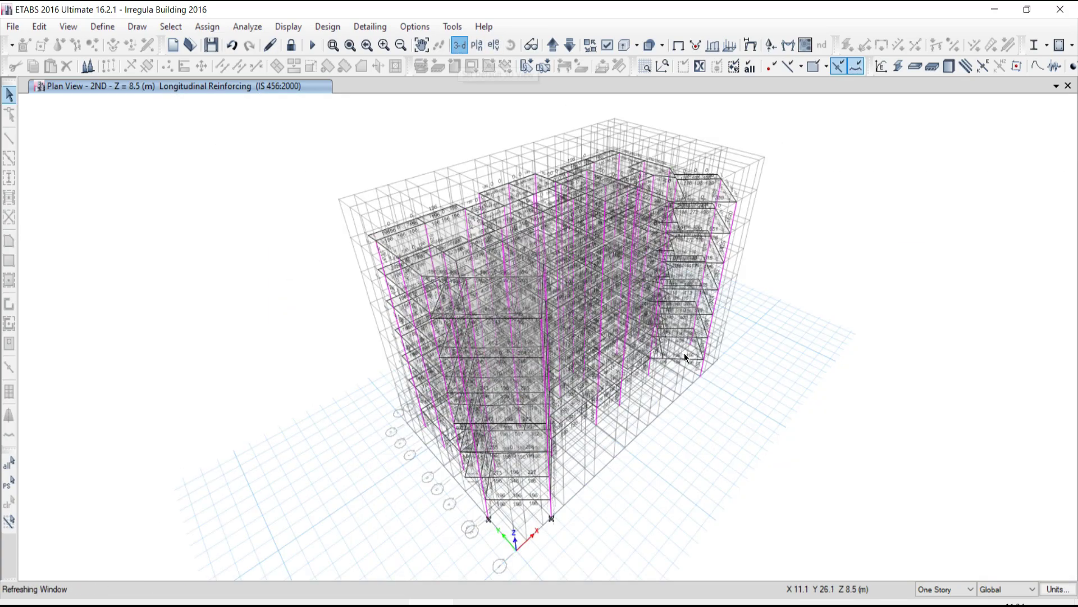
scroll(686, 241, up, 3)
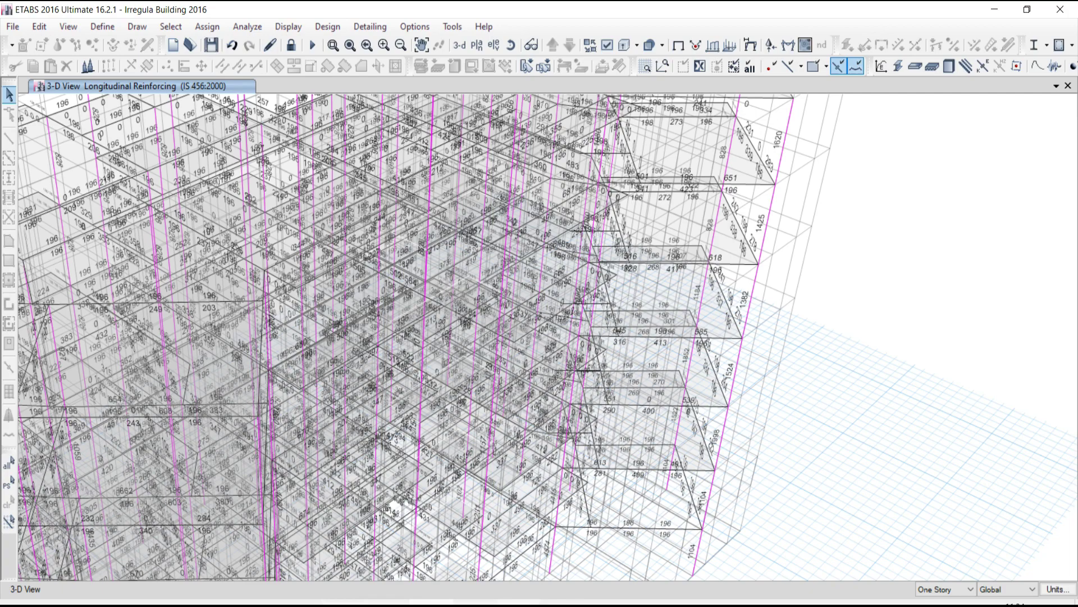
mouse_move(499, 603)
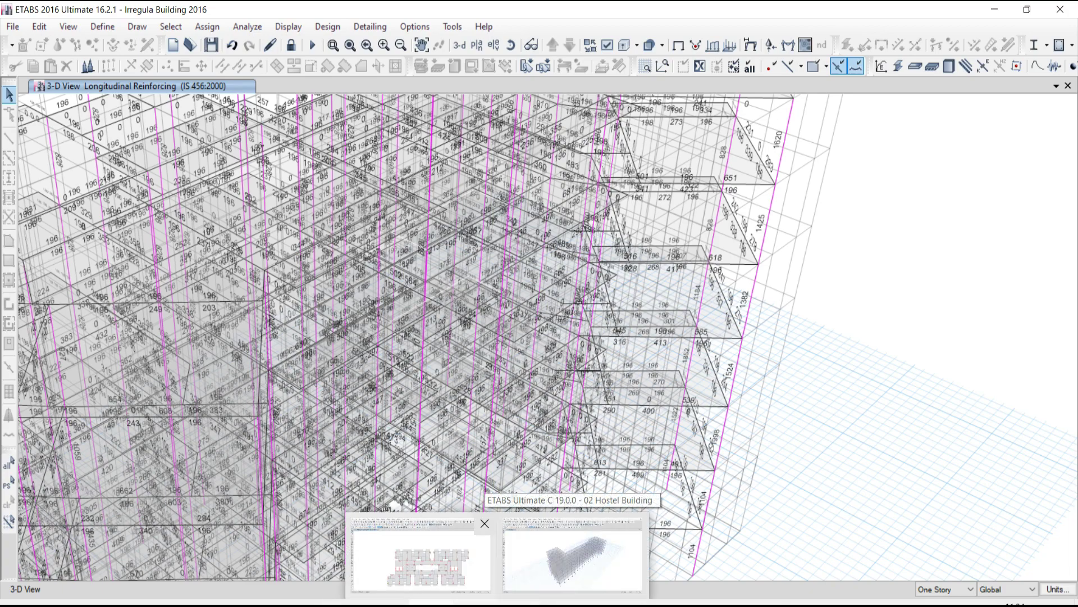
mouse_move(563, 604)
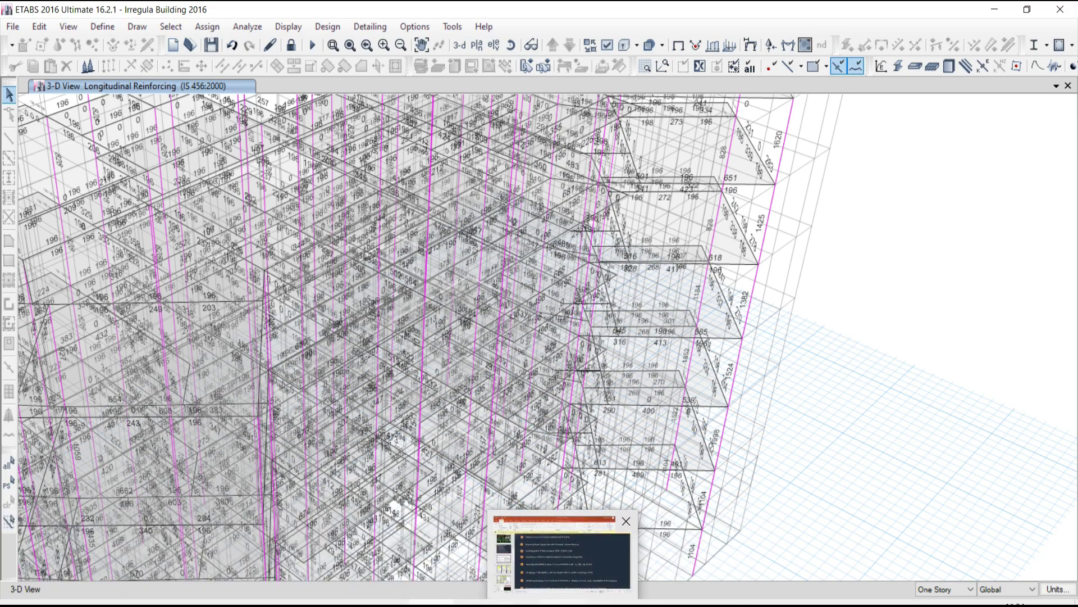
click(767, 220)
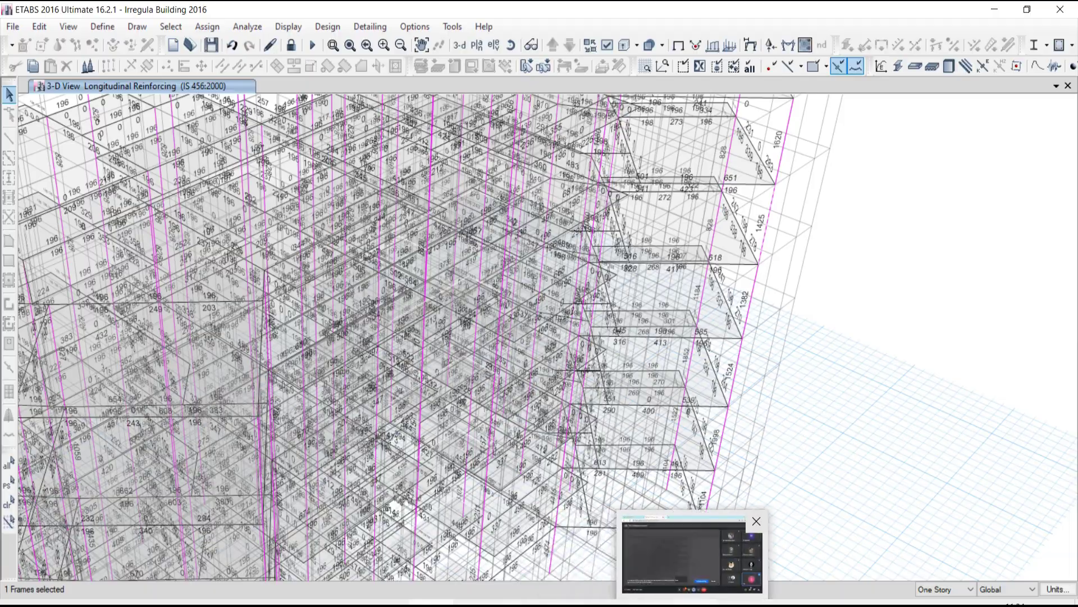
Step: Switch to the Google Meet call and ignore the infinity mirror warning
click(693, 545)
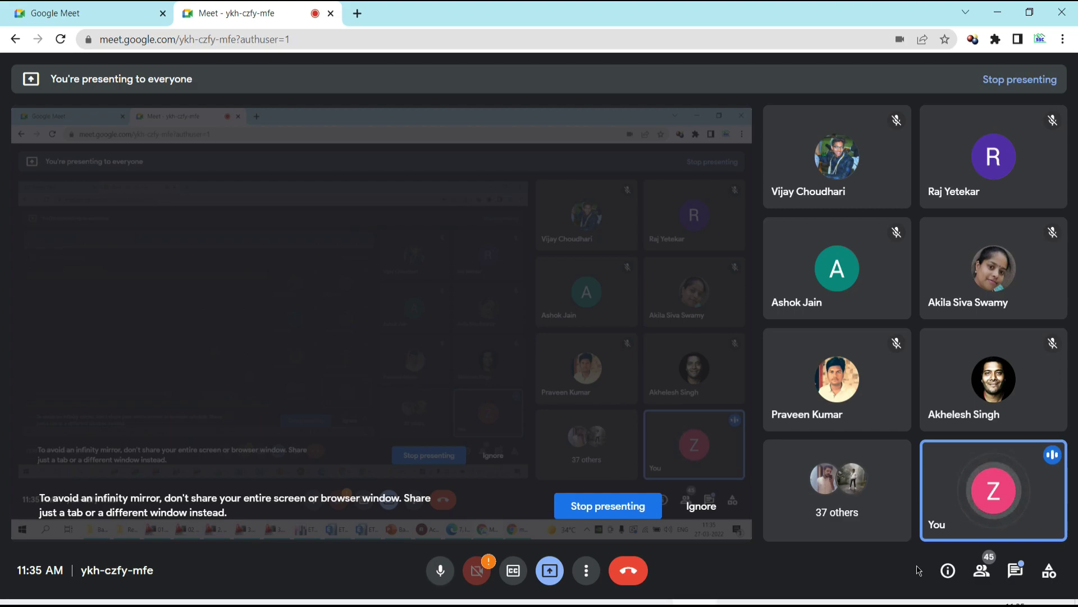
click(701, 509)
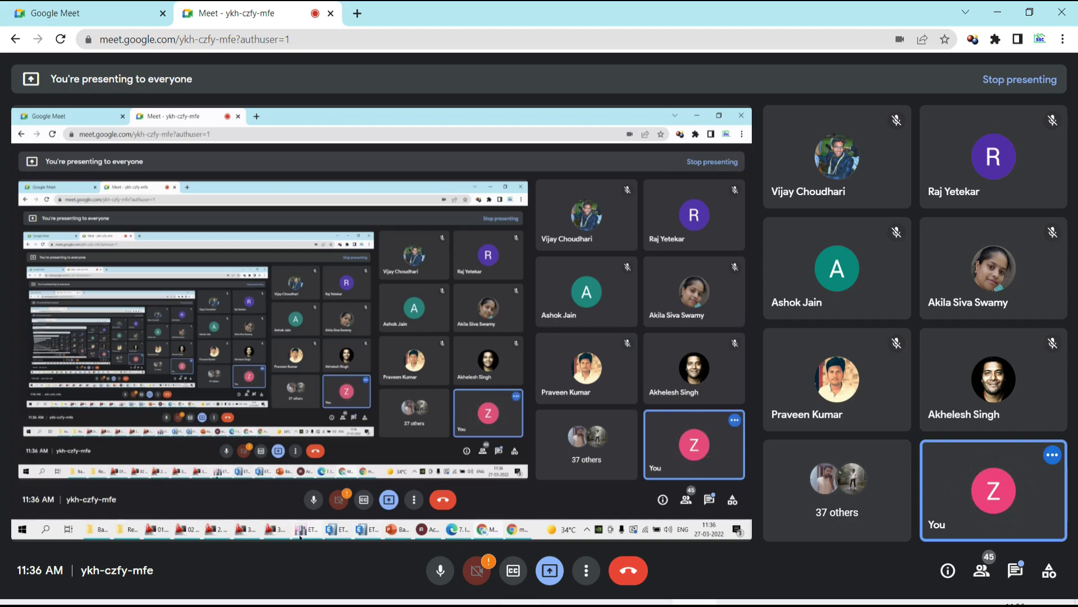
Step: Return to ETABS and view the flexural design details of the 5TH-story outer column C2 for combination 1.5X(DL+SIDL+LL) at station 0
click(426, 556)
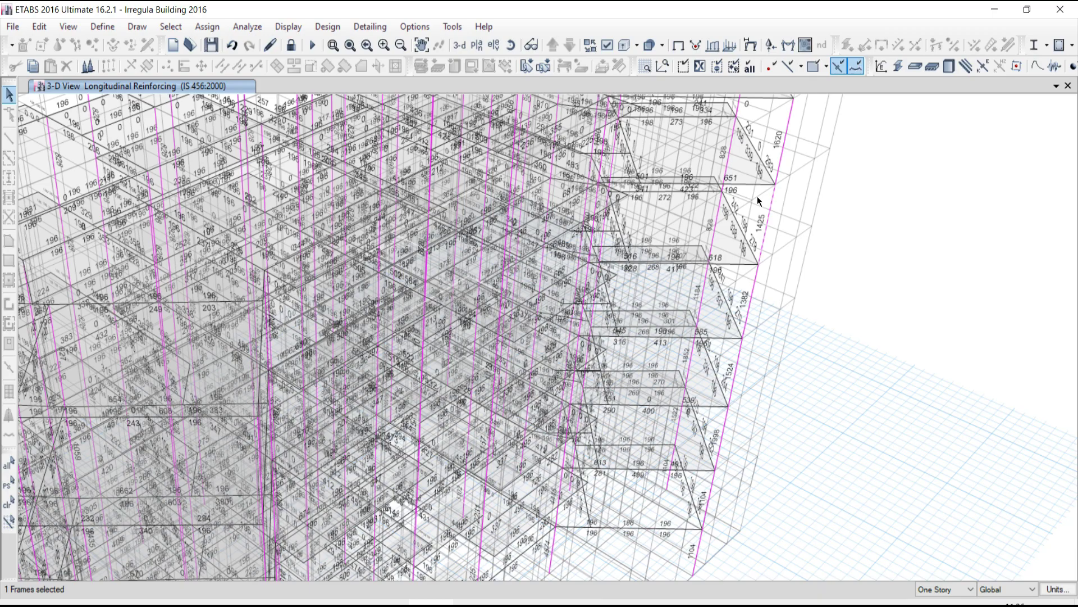
right_click(765, 225)
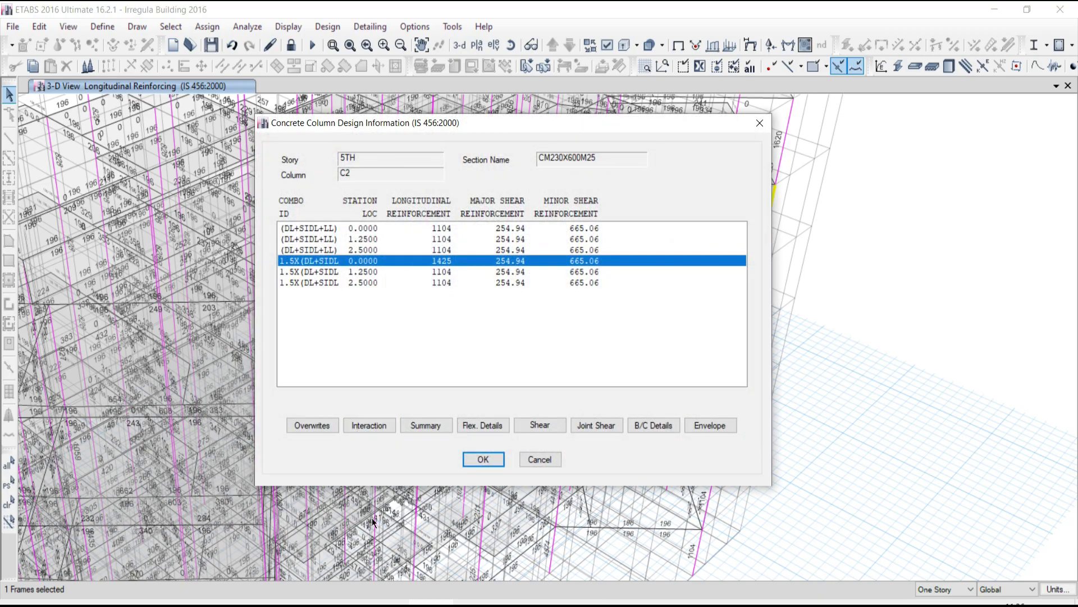
double_click(589, 261)
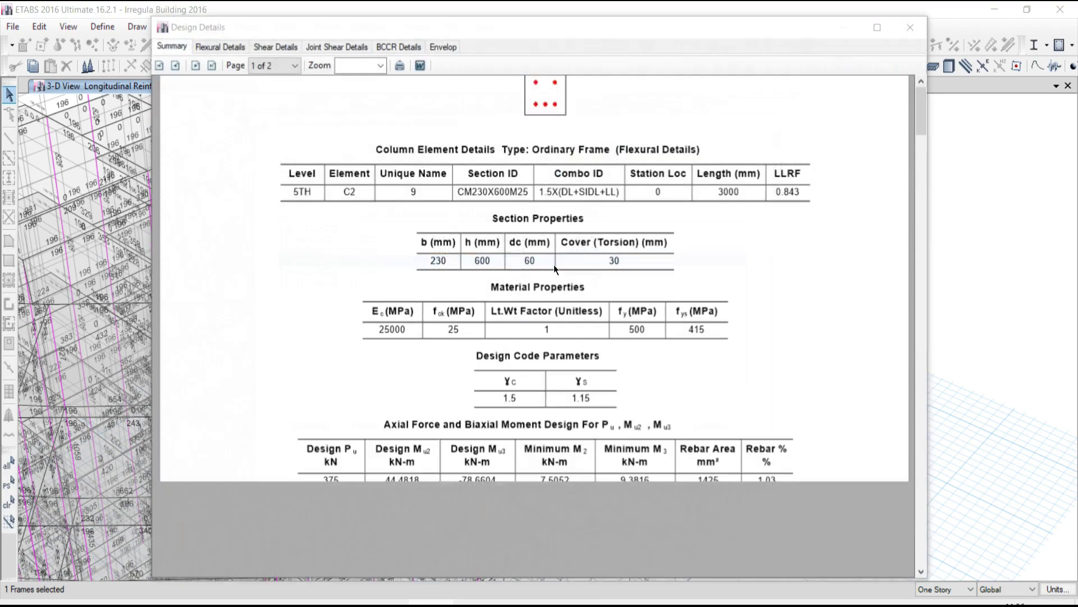
scroll(553, 276, down, 4)
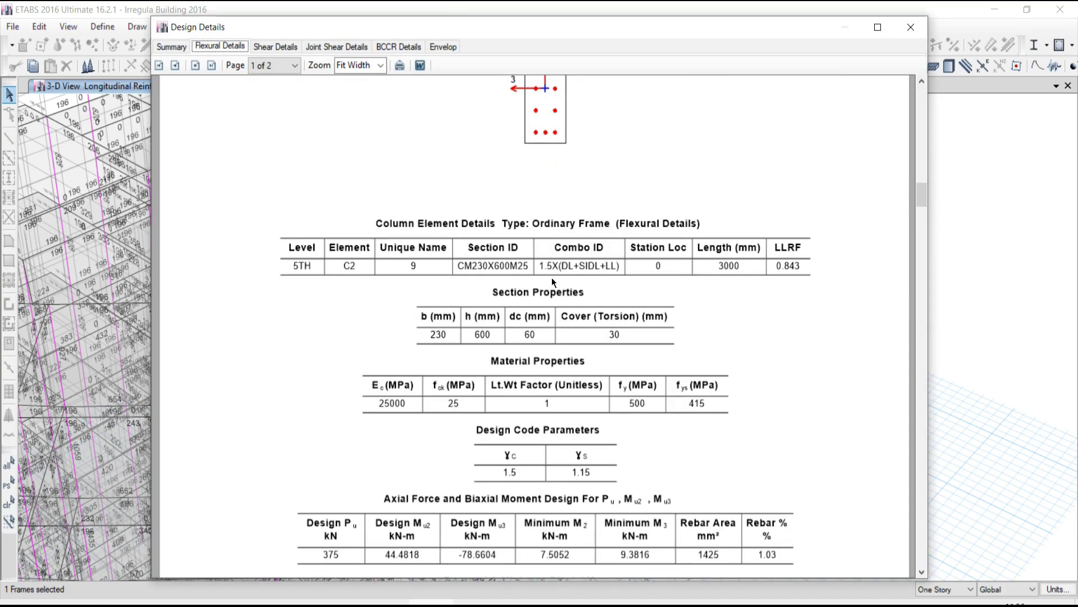
scroll(550, 278, down, 4)
scroll(550, 278, up, 6)
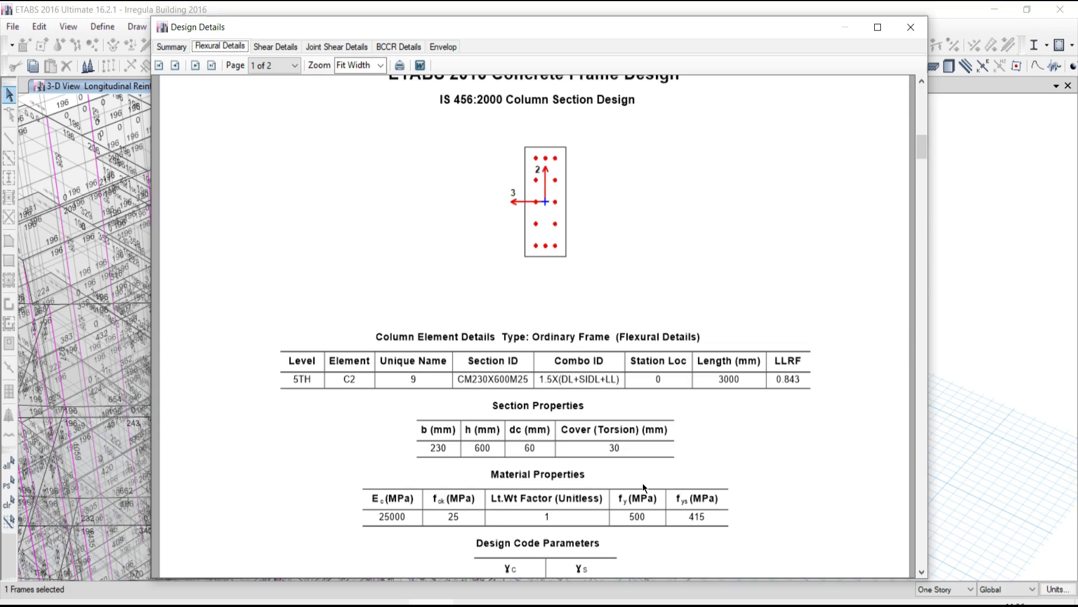
Step: Review the column's rebar percentage, biaxial moments and slenderness tables on both report pages, and close the column design information
scroll(631, 443, down, 5)
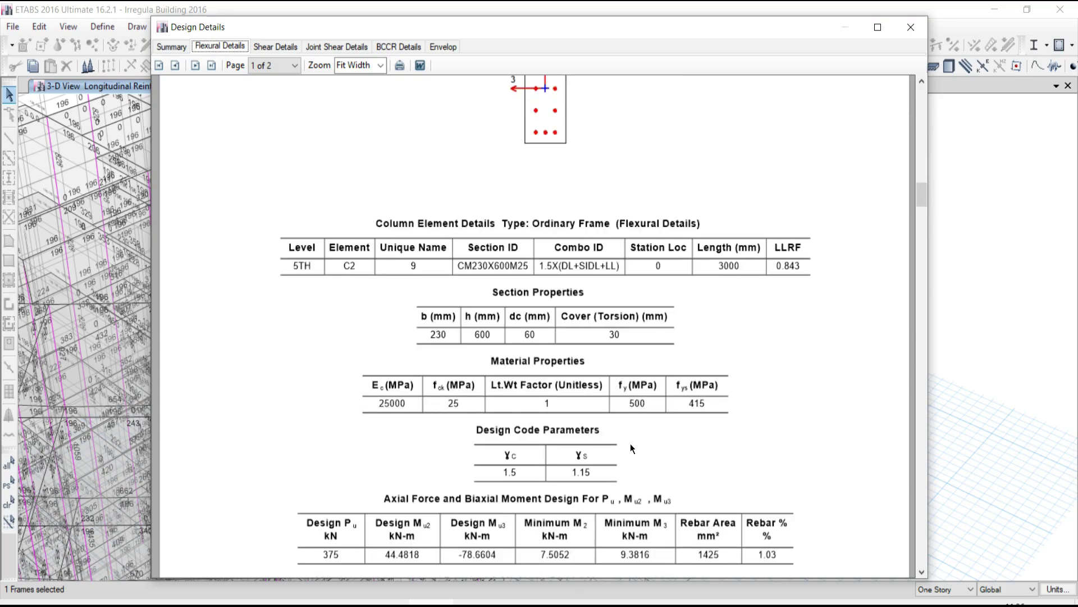
scroll(630, 444, down, 4)
scroll(702, 337, down, 1)
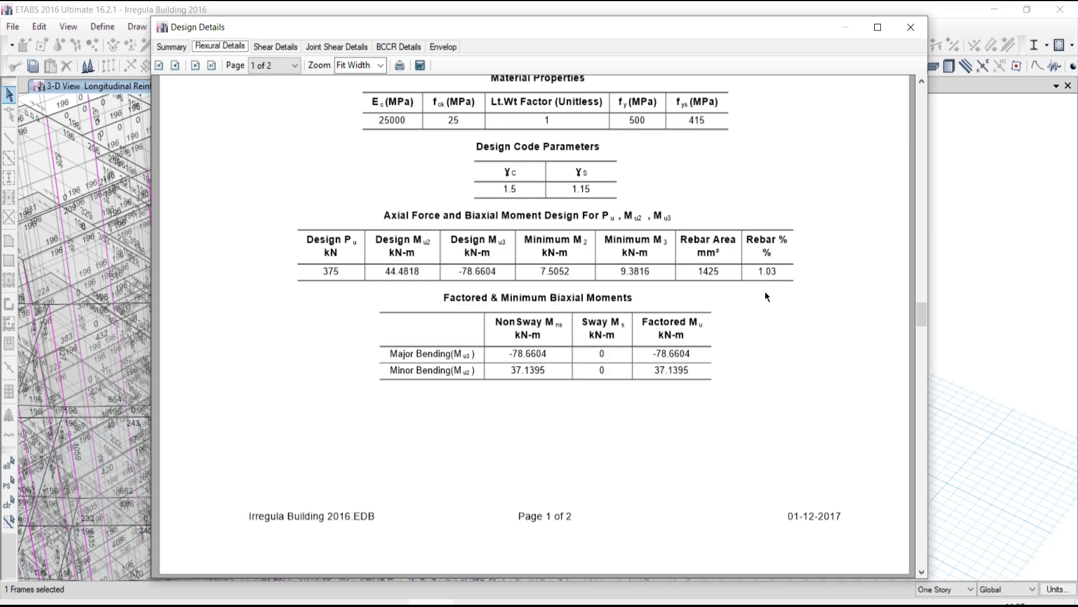
scroll(763, 301, down, 15)
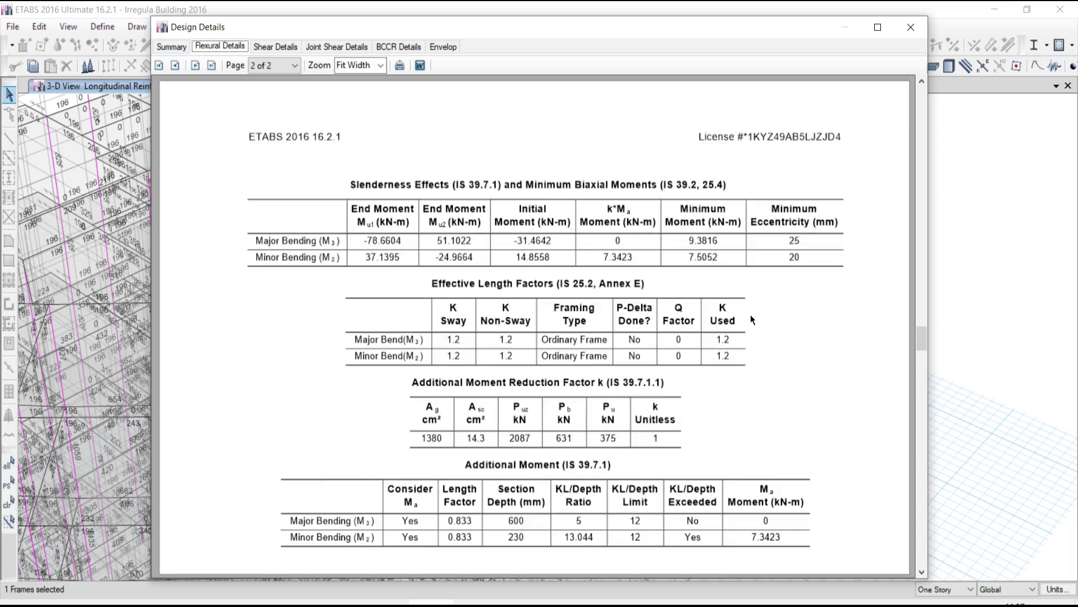
scroll(684, 344, up, 15)
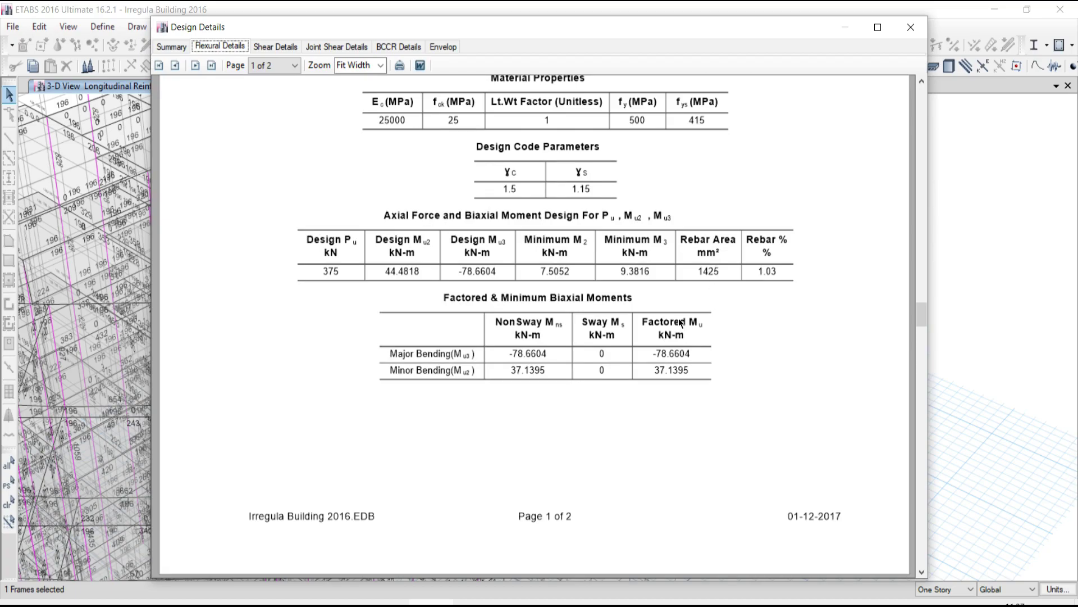
scroll(680, 321, down, 10)
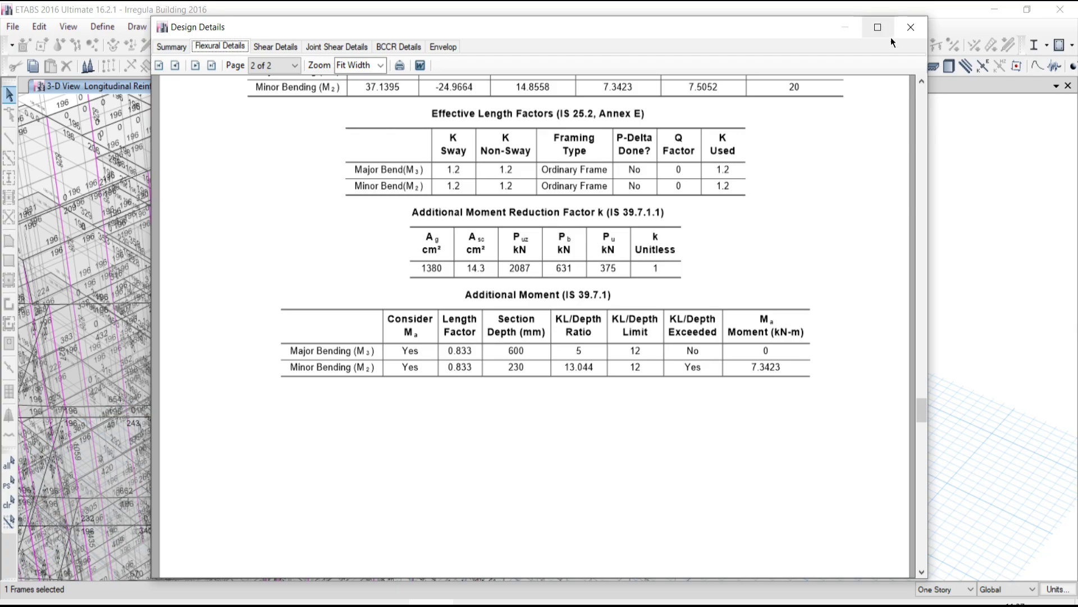
click(914, 25)
click(760, 124)
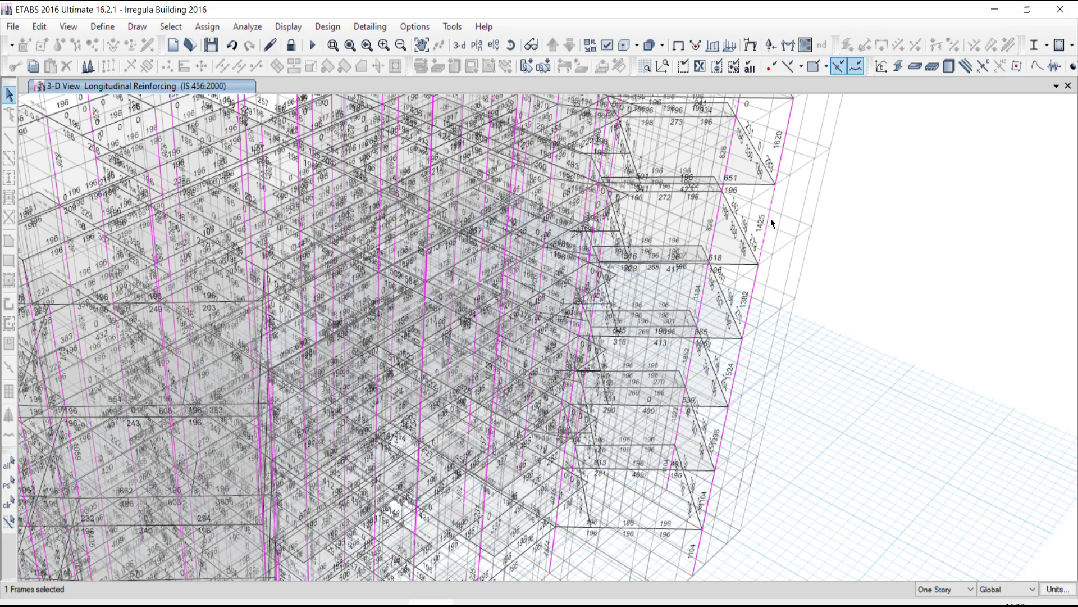
Step: Open the 3RD story plan view and select the column member at grid K near grid line 2
click(476, 46)
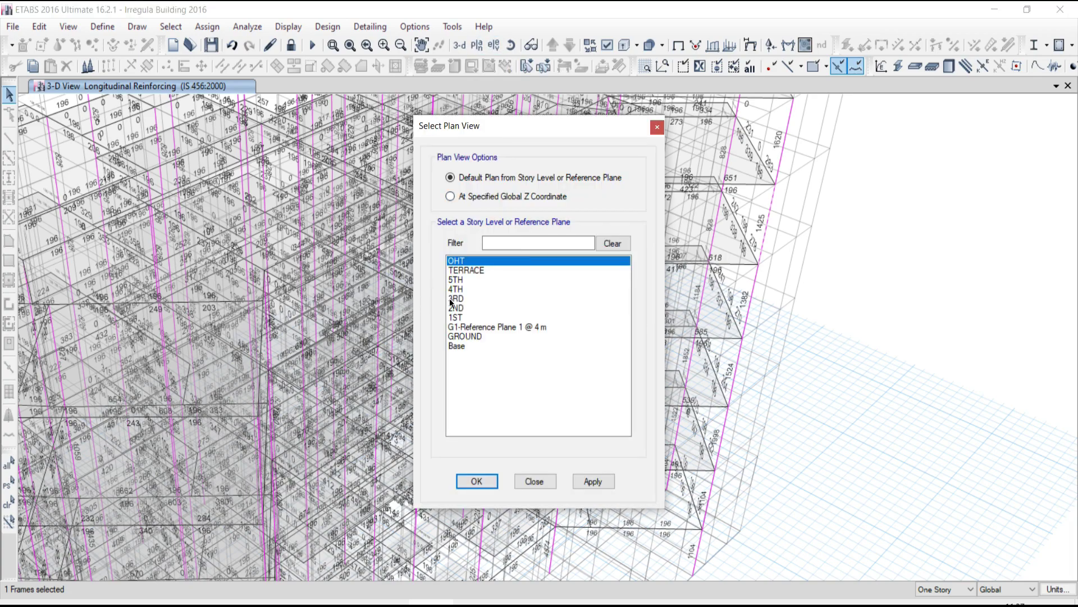
click(453, 298)
click(590, 481)
click(521, 482)
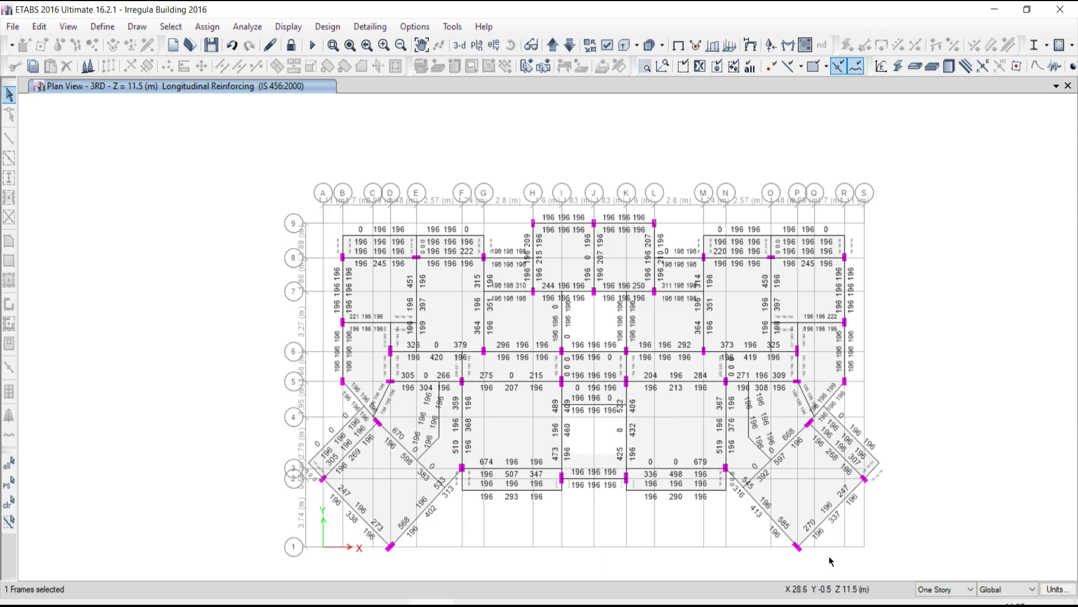
scroll(644, 499, up, 3)
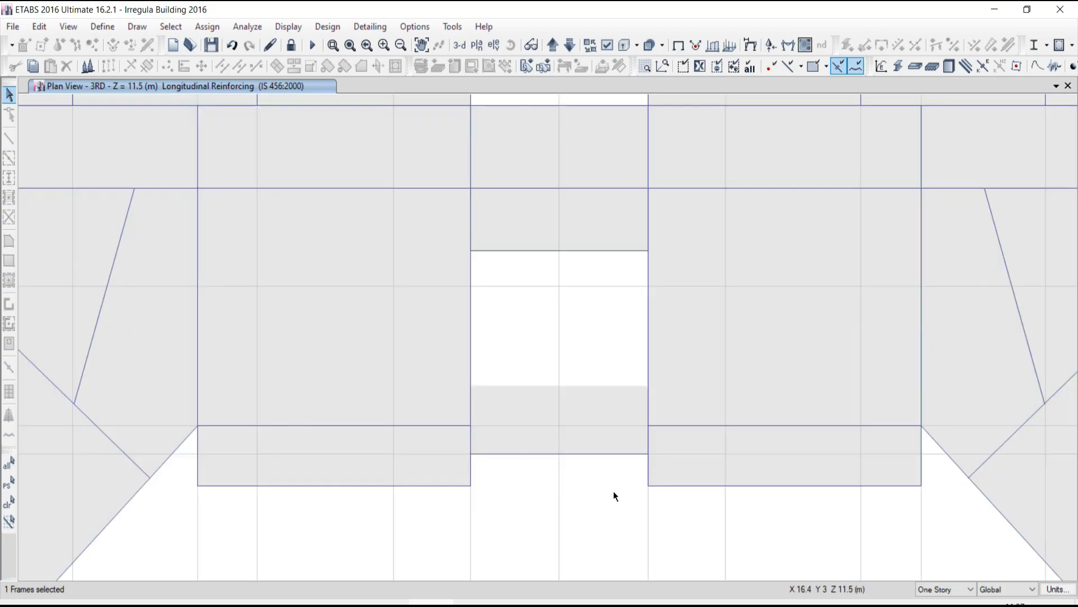
middle_drag(626, 491, 517, 261)
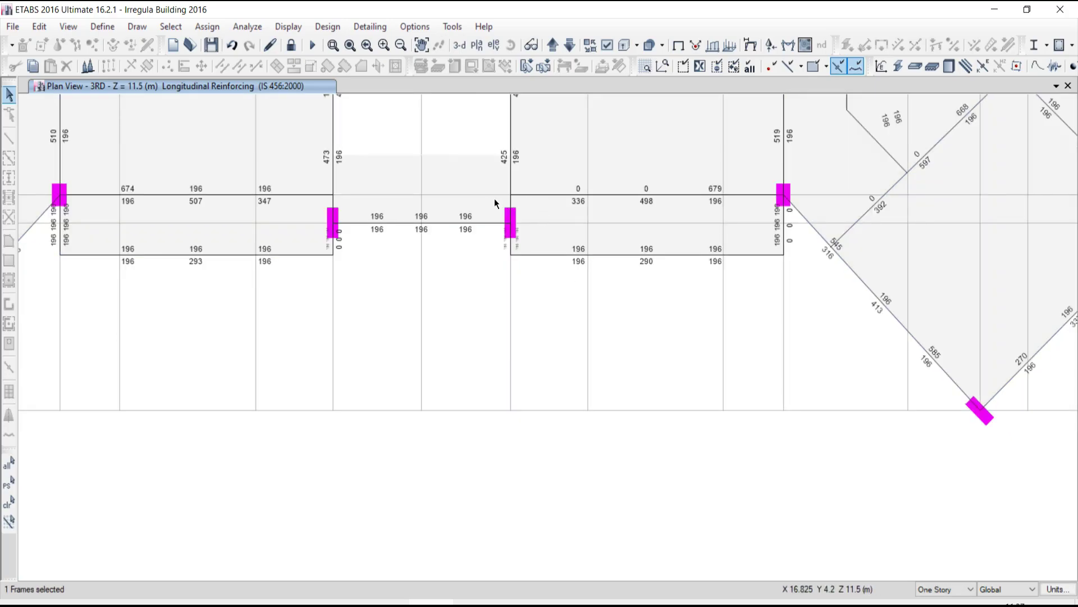
drag(511, 220, 540, 250)
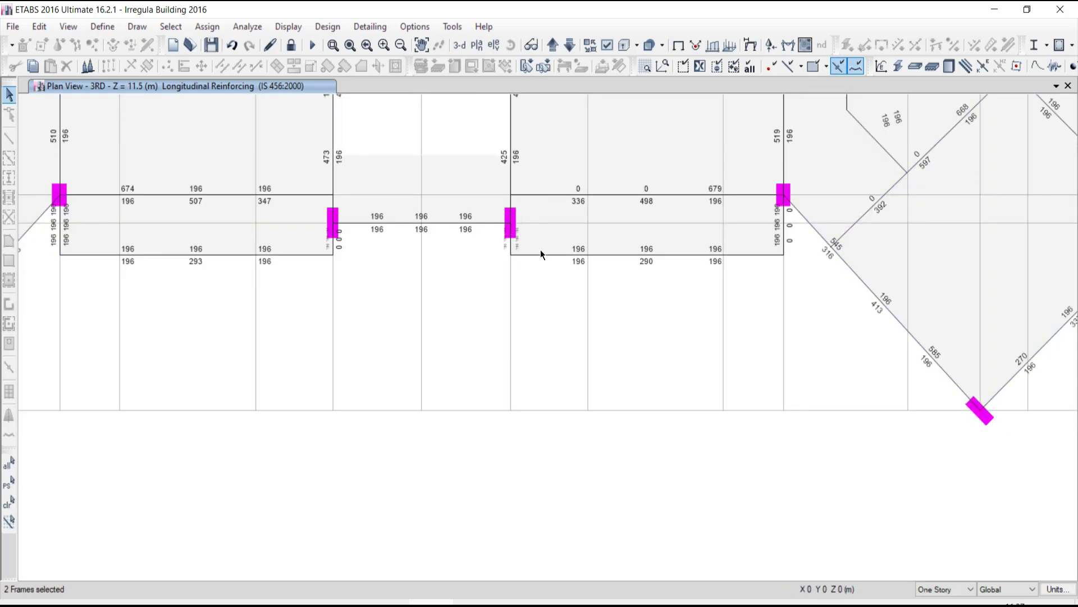
Step: Examine the beam reinforcing values around the selected column and between grids G and J near grid lines 7 and 8
scroll(531, 231, up, 3)
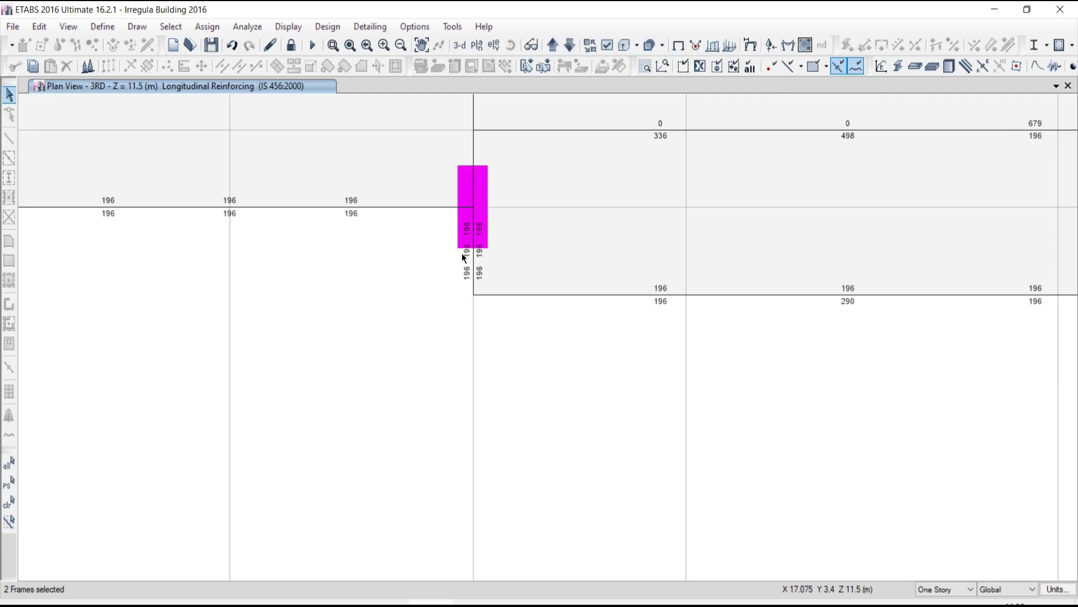
scroll(468, 227, down, 2)
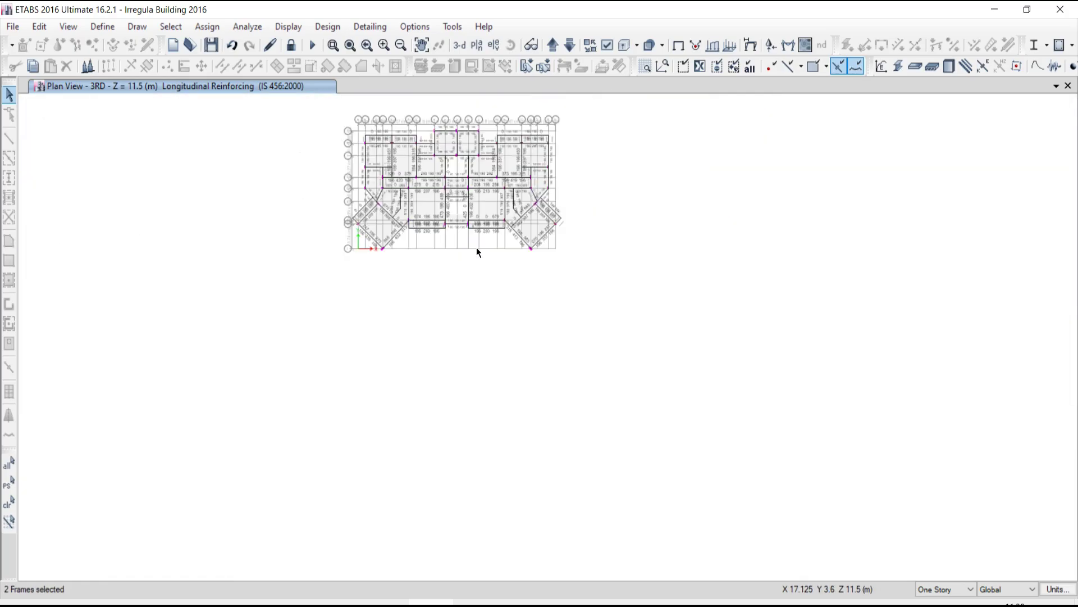
scroll(464, 227, down, 5)
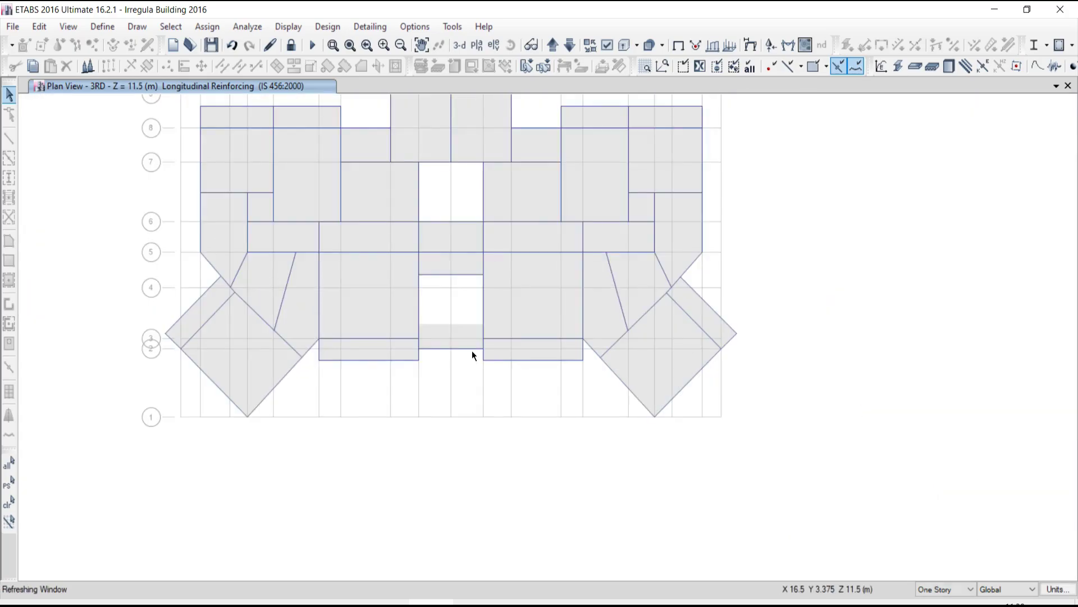
scroll(358, 201, up, 5)
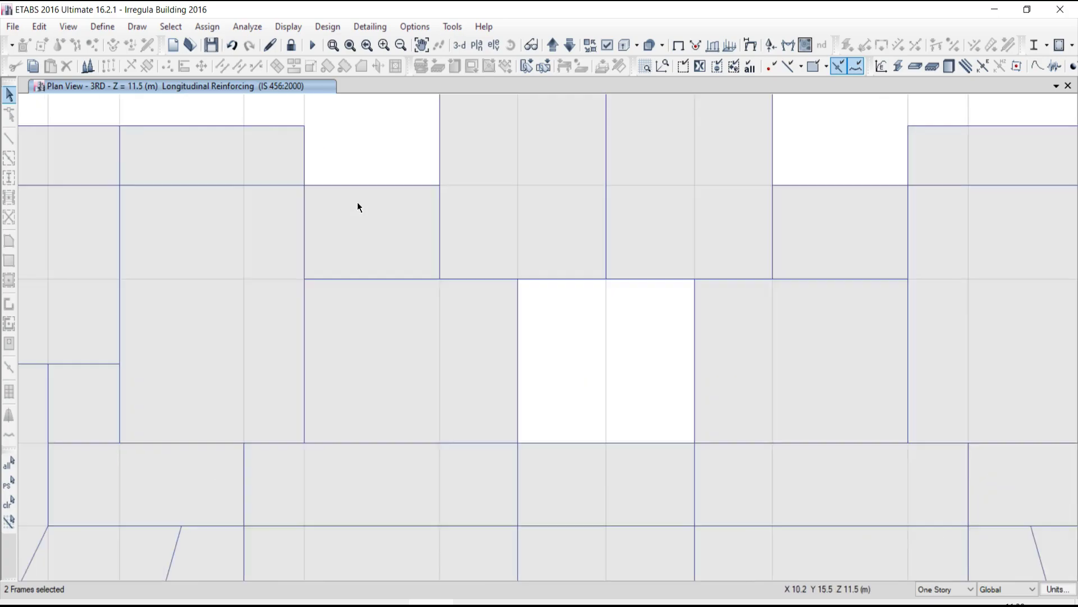
middle_drag(385, 202, 382, 243)
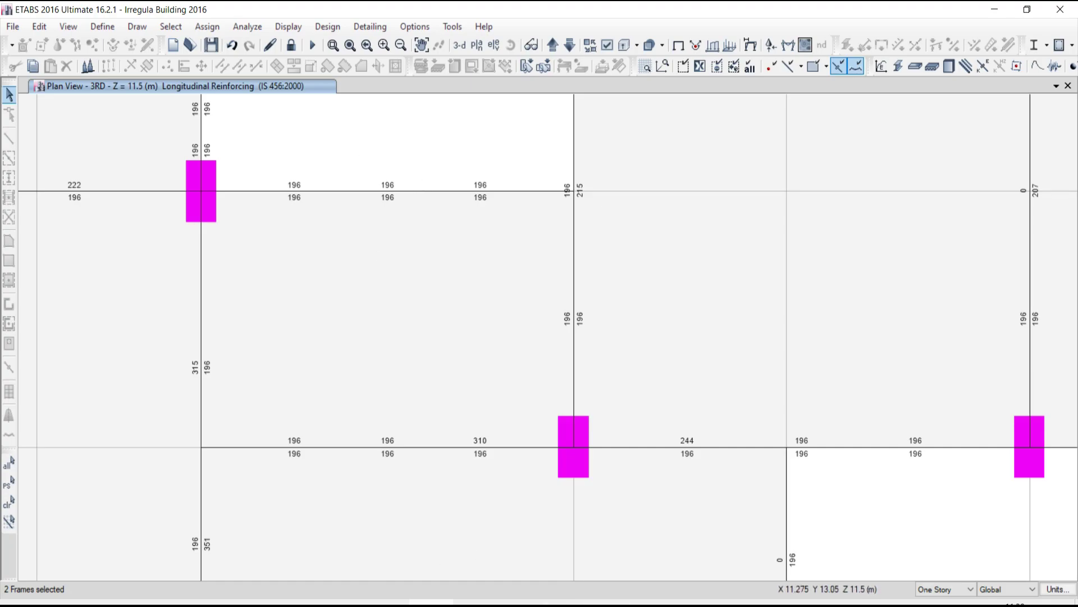
Step: Switch to the Batch-08 presentation in PowerPoint, show slide 9 with the minimum tension reinforcement clause, and return to the ETABS plan
key(alt+Tab)
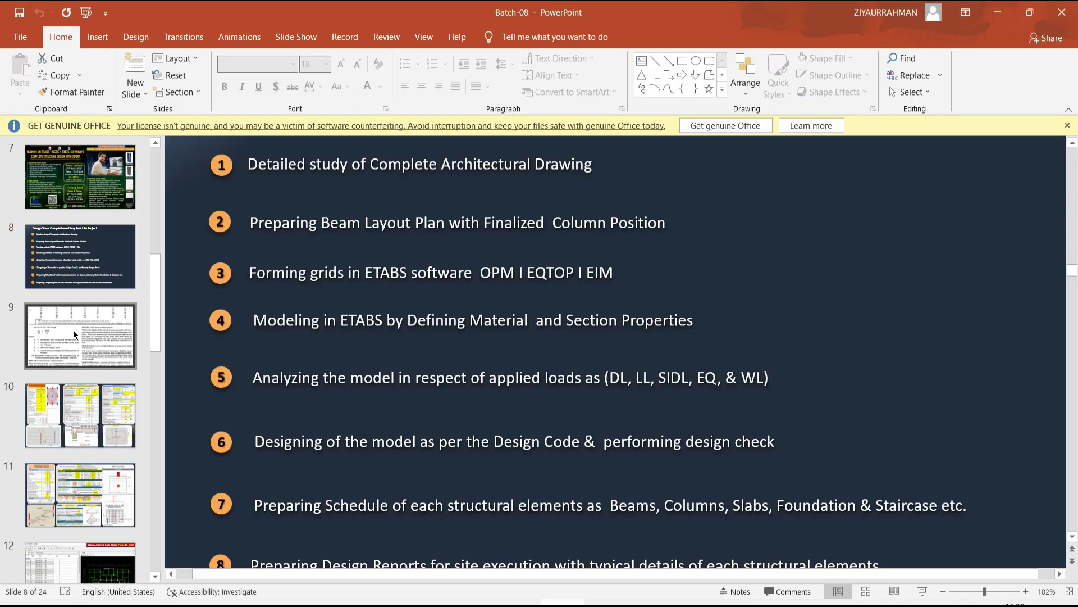
click(74, 331)
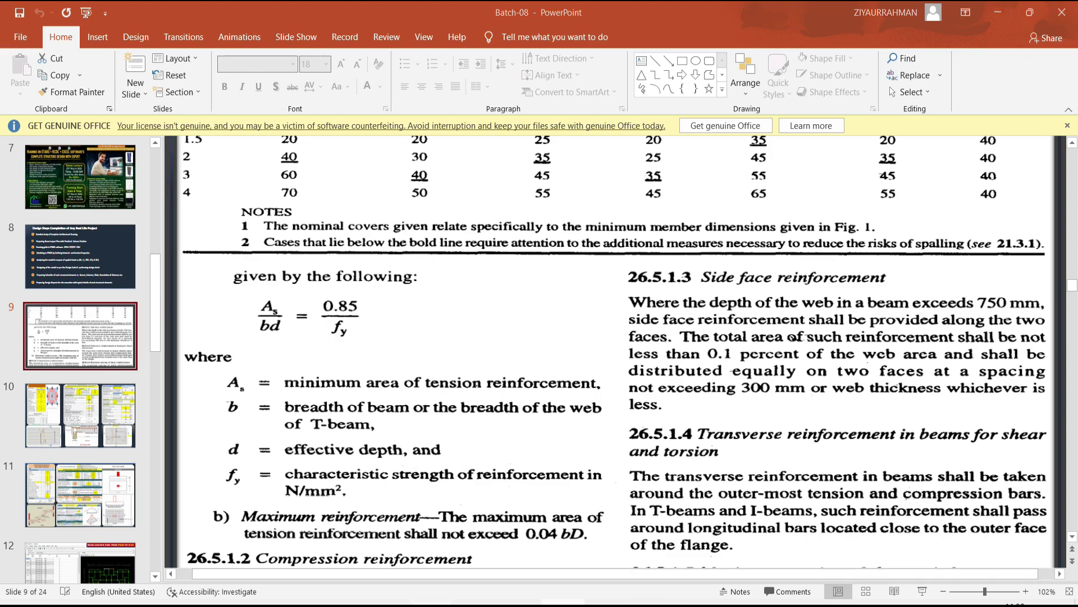
key(alt+Tab)
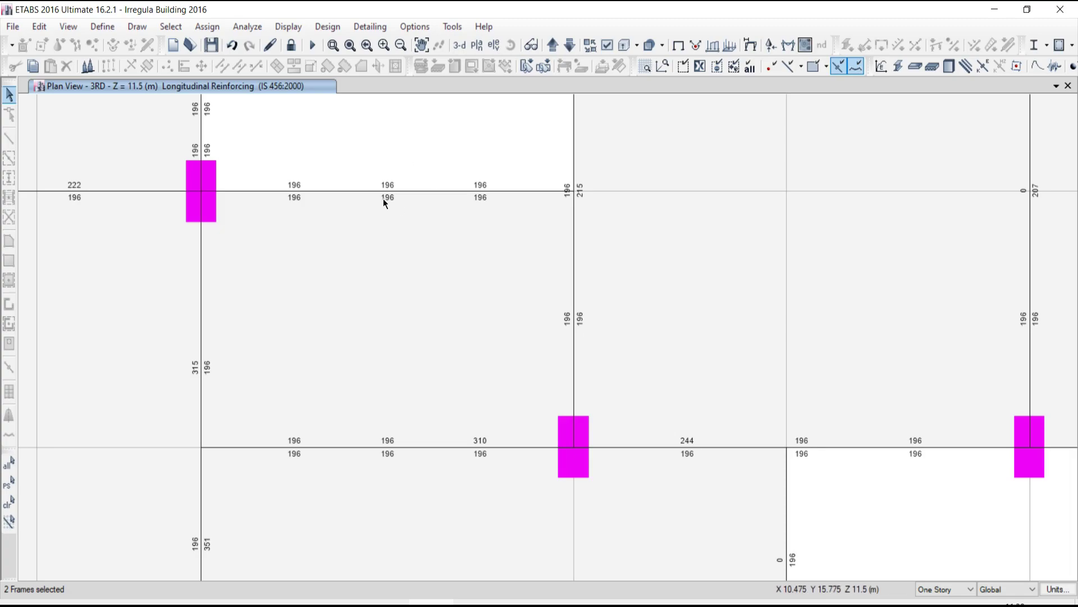
Step: Launch the Casio fx570vn plus calculator from the desktop and move its window out of the way
key(alt+Tab)
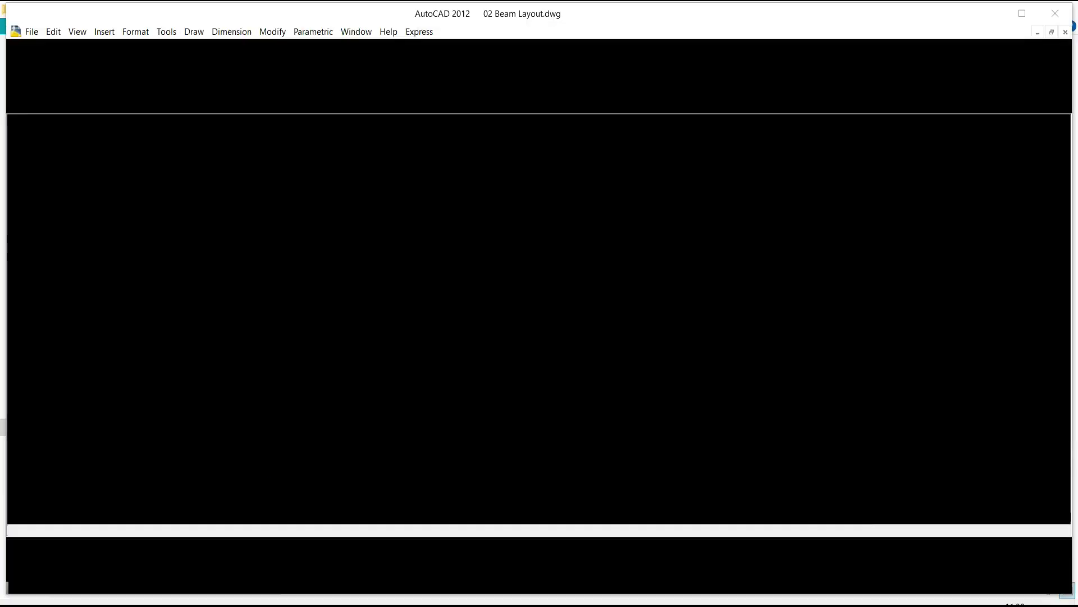
key(super+d)
double_click(35, 339)
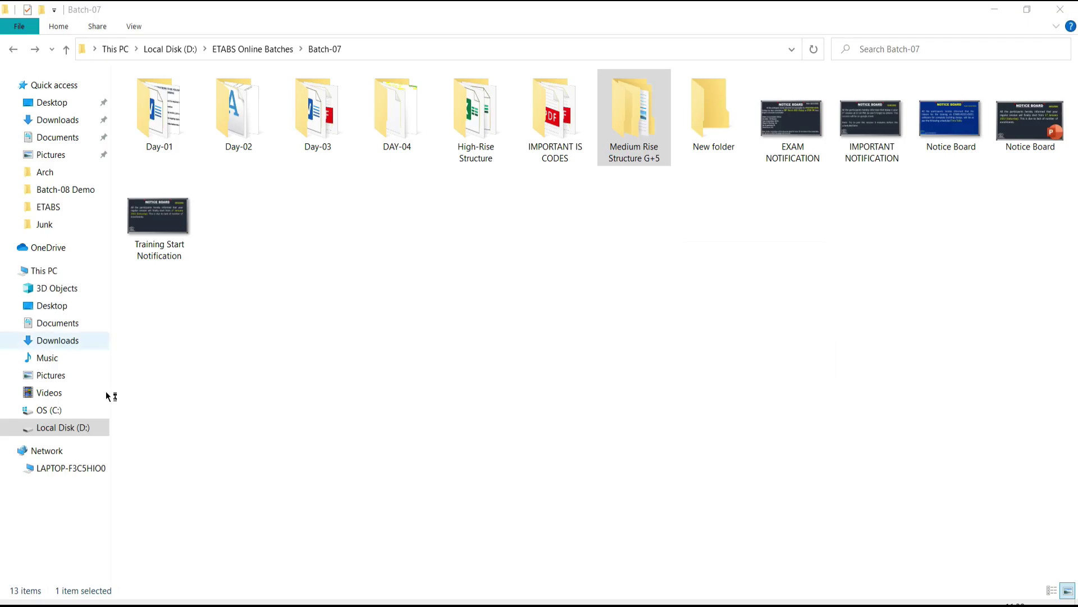
drag(724, 247, 972, 251)
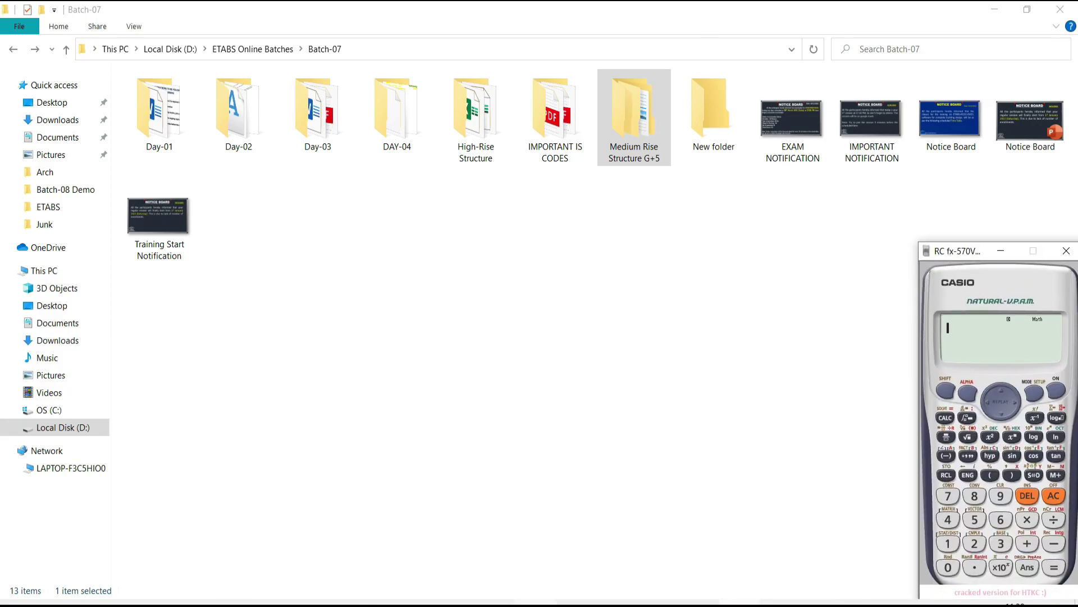
Step: Launch Epic Pen from the desktop and bring the ETABS 3RD story plan back up for annotation
key(alt+Tab)
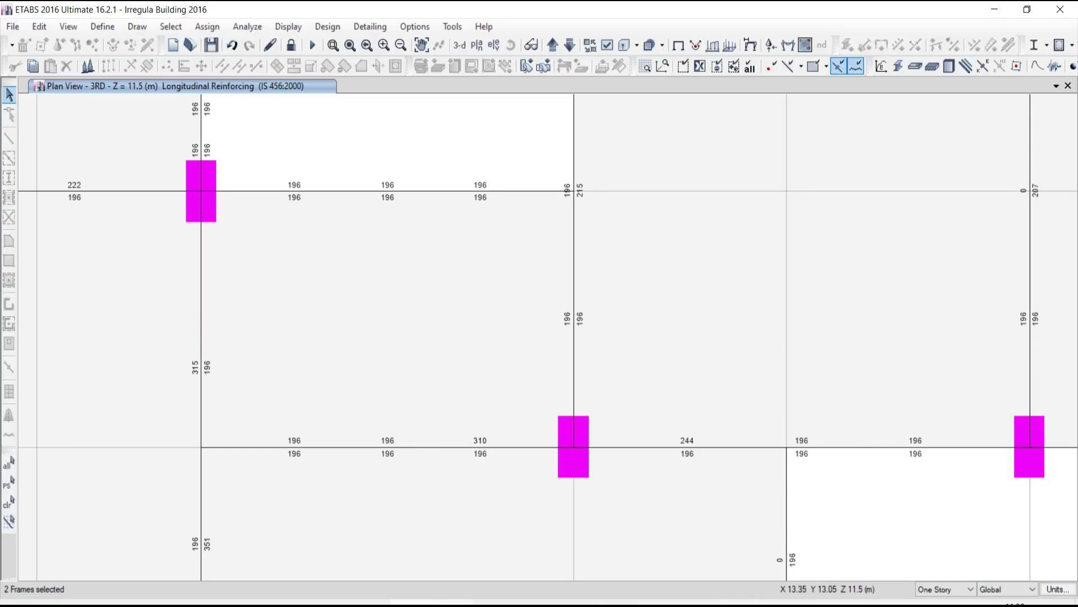
key(alt+Tab)
key(alt+Tab)
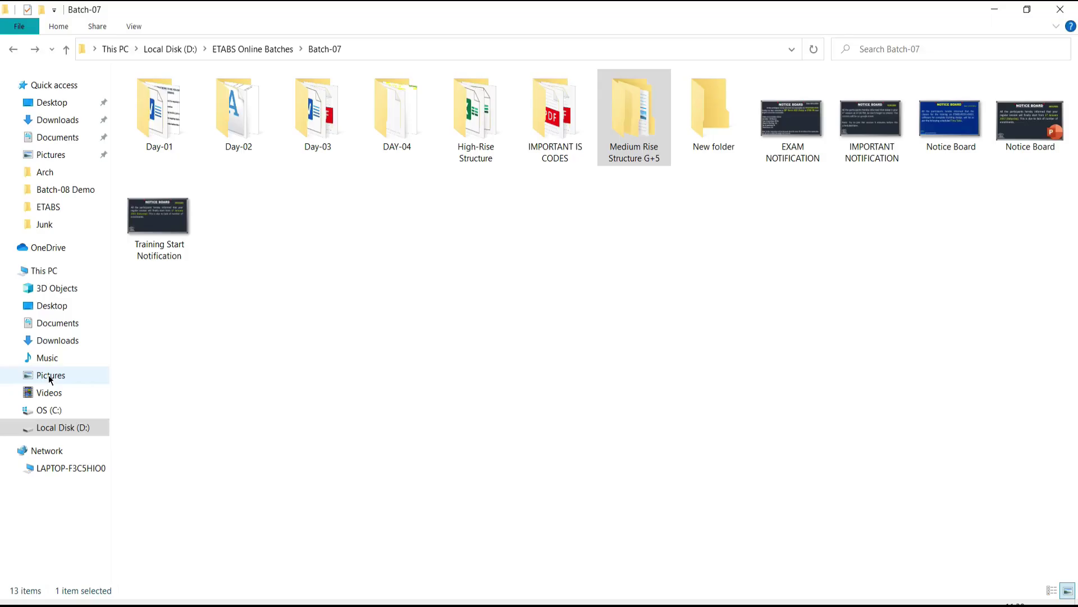
key(super+d)
click(26, 404)
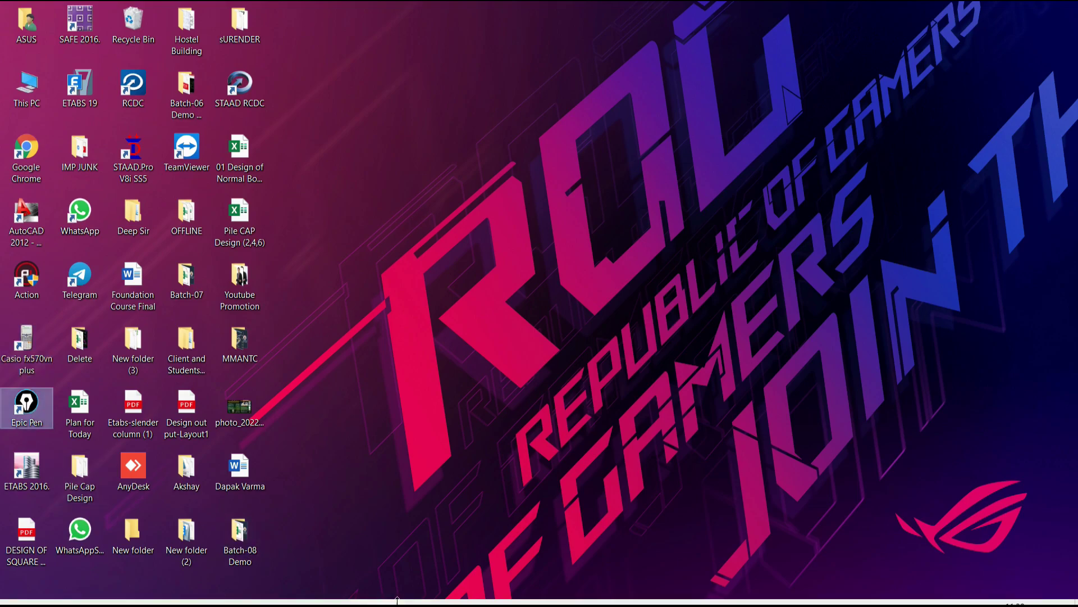
key(alt+Tab)
key(alt+Tab)
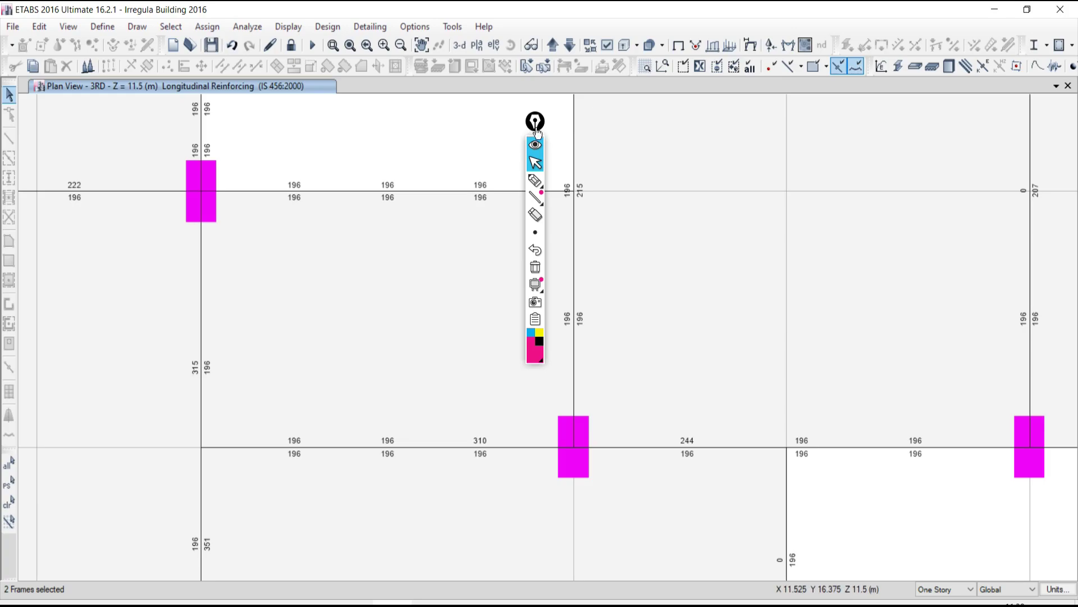
Step: Move the Epic Pen toolbar aside, handwrite "0.85 x" in pink over the plan near the beams, and return to the normal pointer
mouse_move(535, 122)
mouse_down()
mouse_move(801, 308)
mouse_move(1042, 333)
mouse_up()
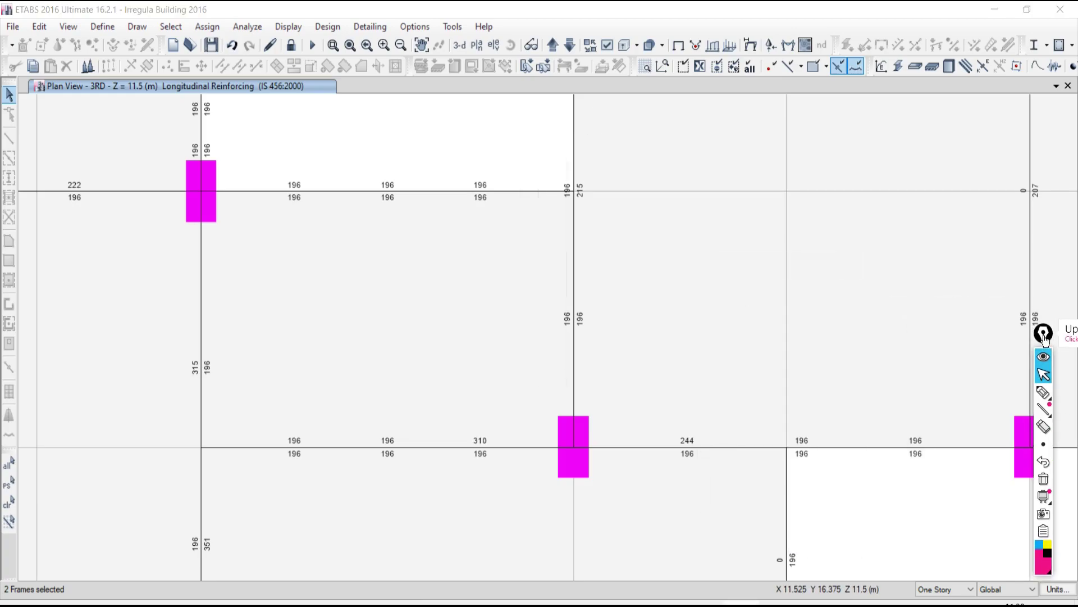
click(1048, 393)
mouse_move(637, 144)
mouse_down()
mouse_move(628, 169)
mouse_move(646, 141)
mouse_move(646, 170)
mouse_move(673, 142)
mouse_move(681, 176)
mouse_up()
click(654, 162)
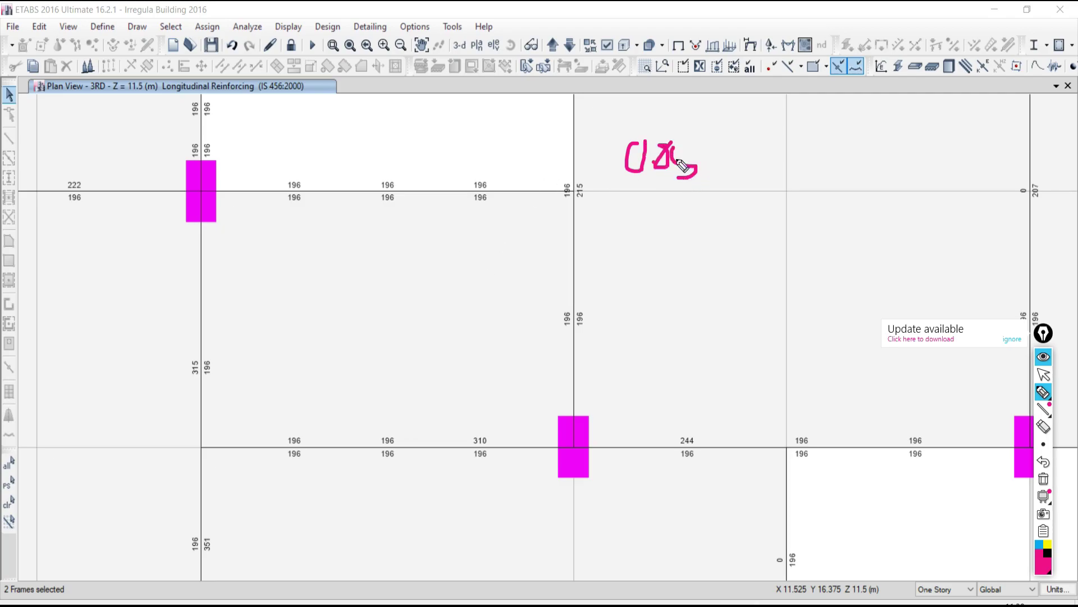
mouse_move(668, 139)
mouse_down()
mouse_move(700, 137)
mouse_move(714, 164)
mouse_move(715, 153)
mouse_move(758, 182)
mouse_up()
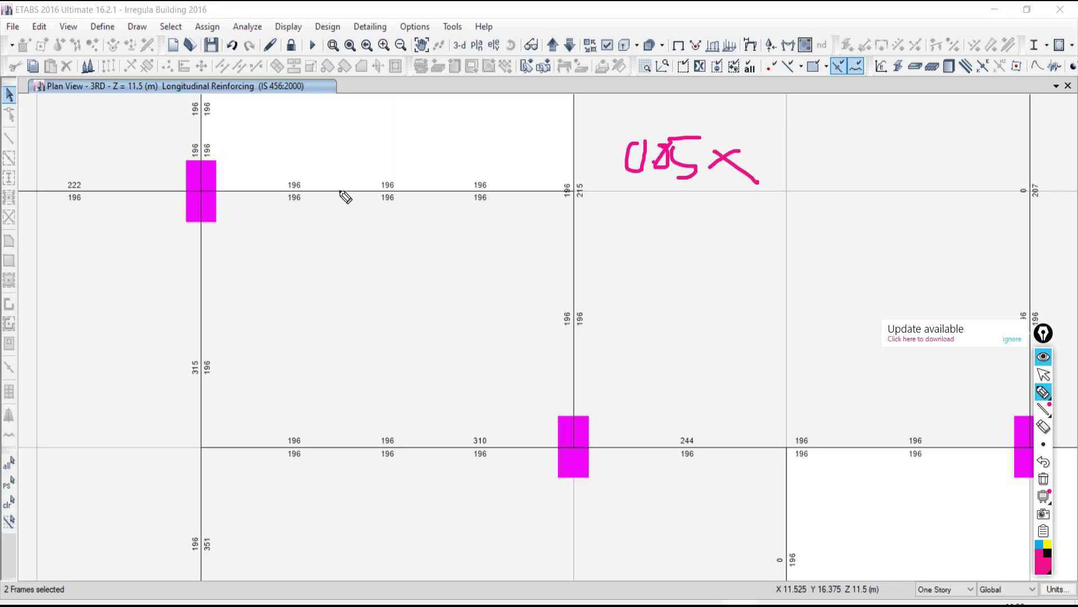
click(1043, 377)
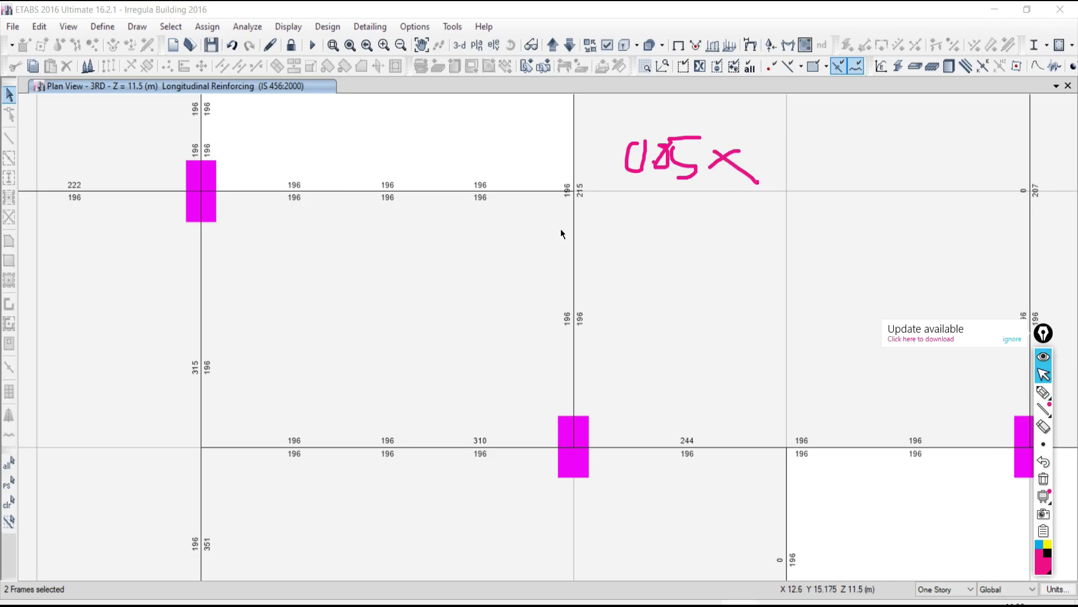
Step: Check the section of the beam between the upper columns in its concrete design information and handwrite "230 x 500" over 500 to complete the formula
right_click(407, 191)
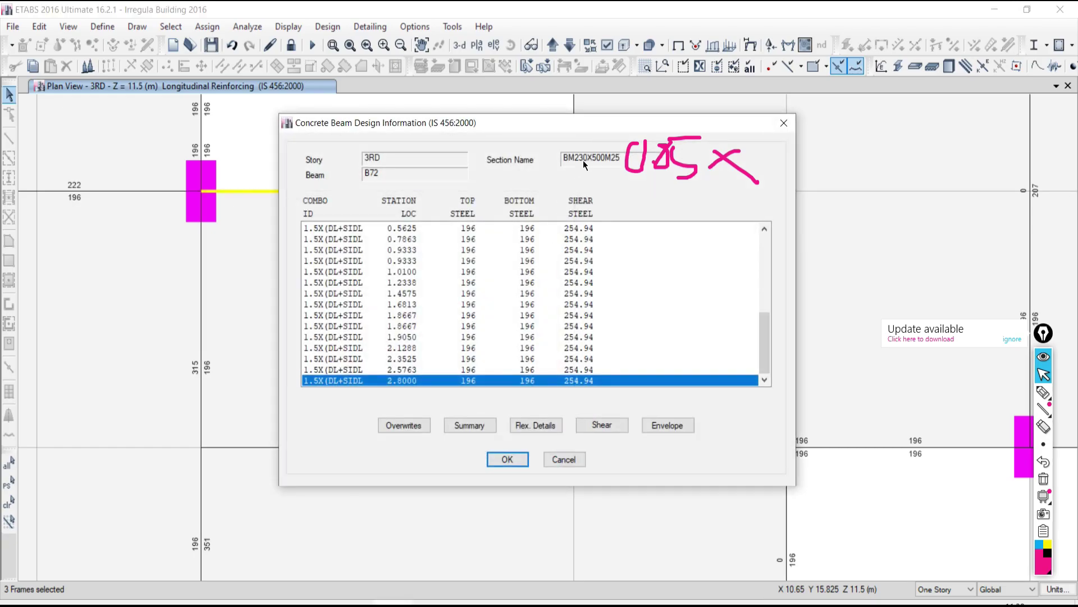
click(563, 460)
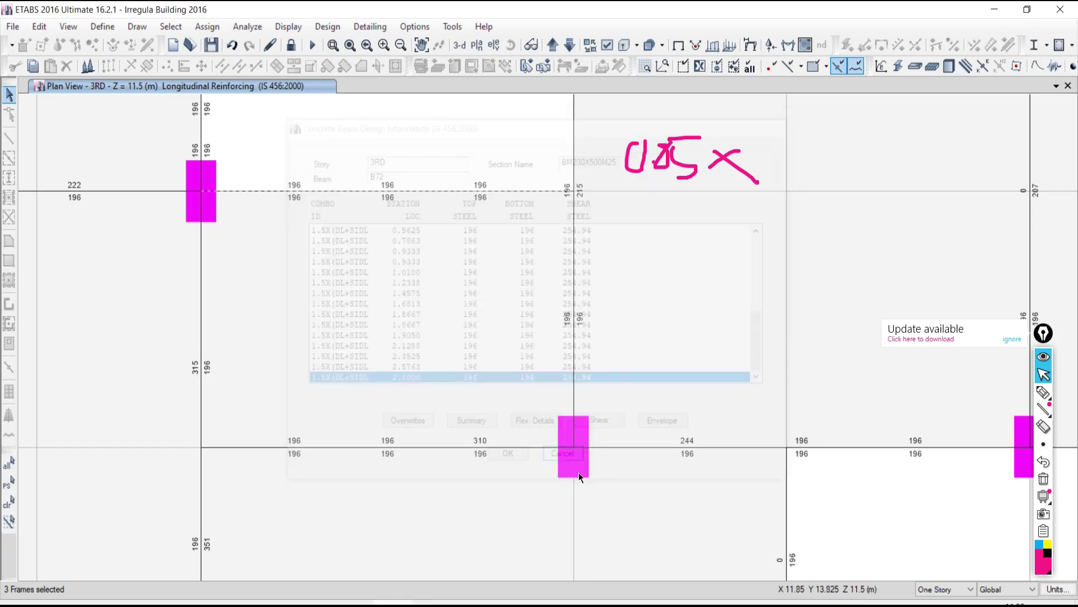
click(1043, 392)
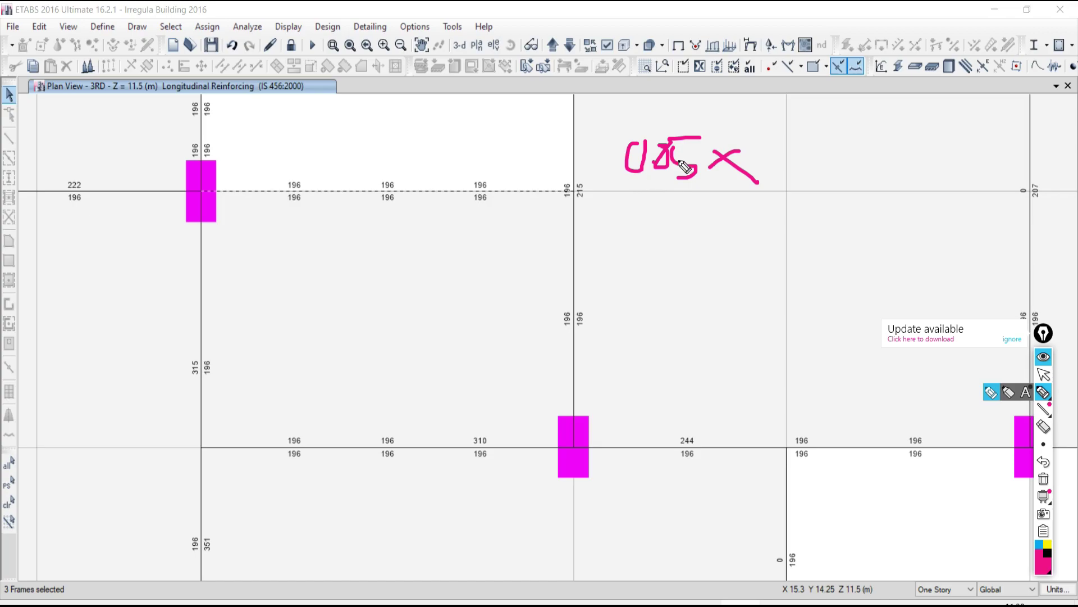
drag(765, 139, 797, 171)
mouse_move(825, 131)
mouse_down()
mouse_move(835, 137)
mouse_move(825, 164)
mouse_move(888, 151)
mouse_move(869, 144)
mouse_up()
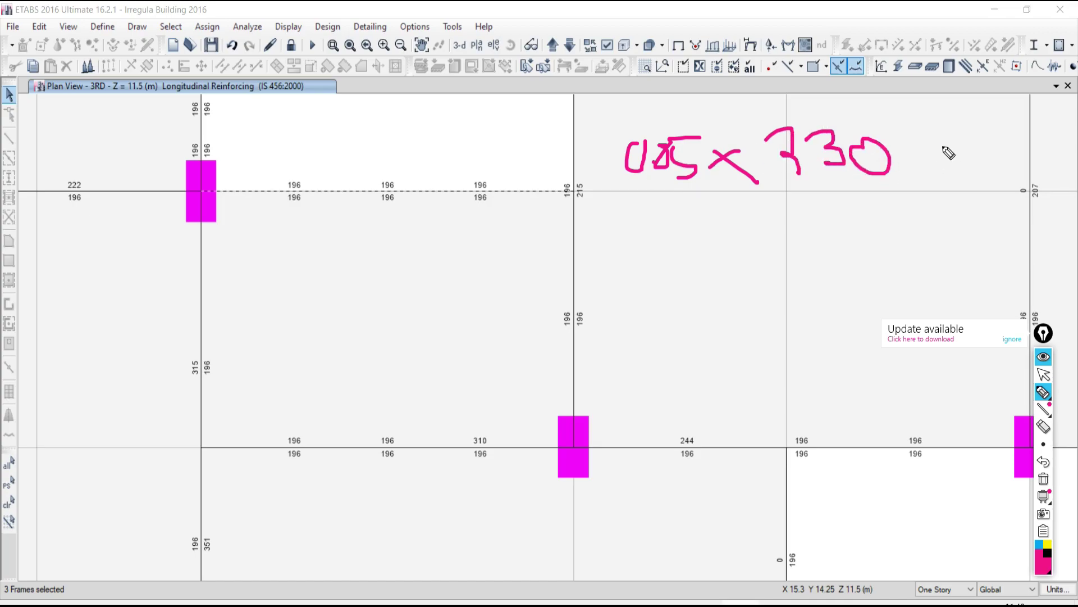
drag(952, 147, 930, 168)
mouse_move(926, 145)
mouse_down()
mouse_move(964, 178)
mouse_move(990, 141)
mouse_move(1013, 137)
mouse_move(1034, 166)
mouse_move(1050, 130)
mouse_up()
mouse_move(608, 214)
mouse_down()
mouse_move(808, 207)
mouse_move(1044, 220)
mouse_up()
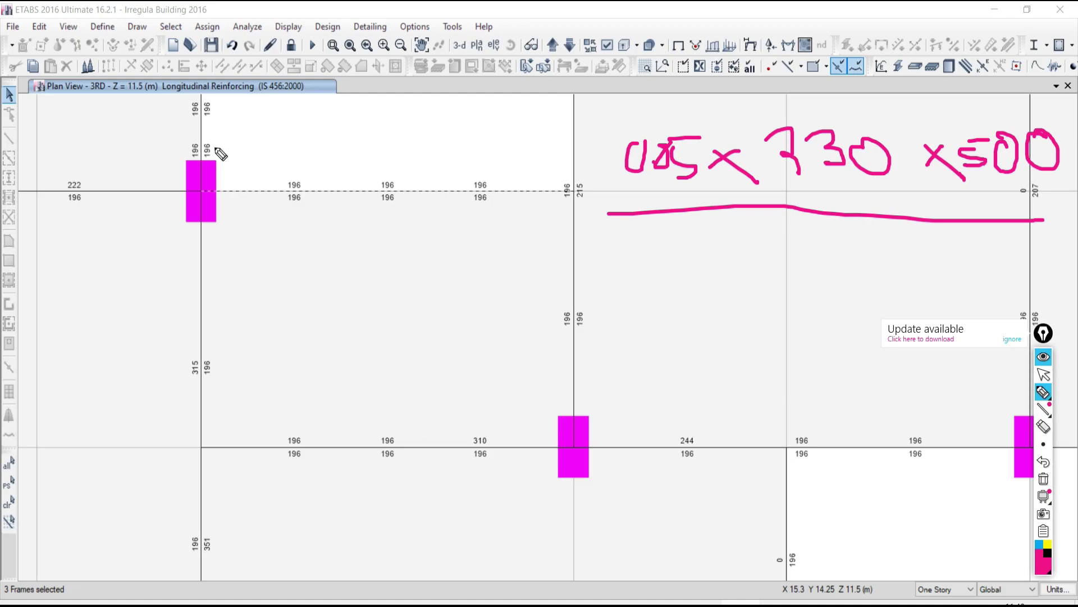
mouse_move(802, 285)
mouse_down()
mouse_move(793, 283)
mouse_move(831, 265)
mouse_move(846, 272)
mouse_move(851, 256)
mouse_up()
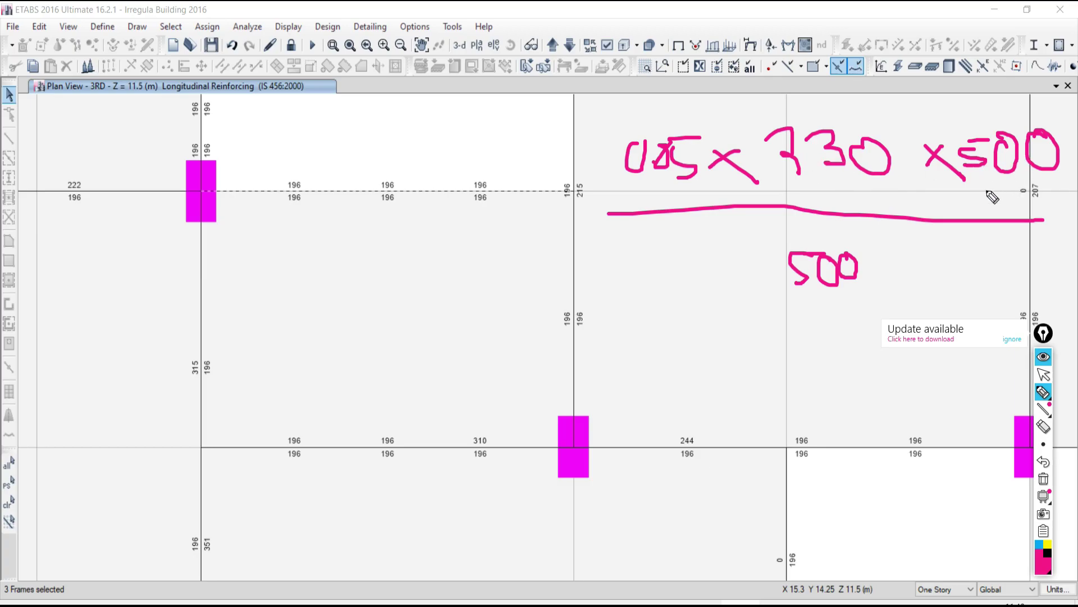
click(1044, 374)
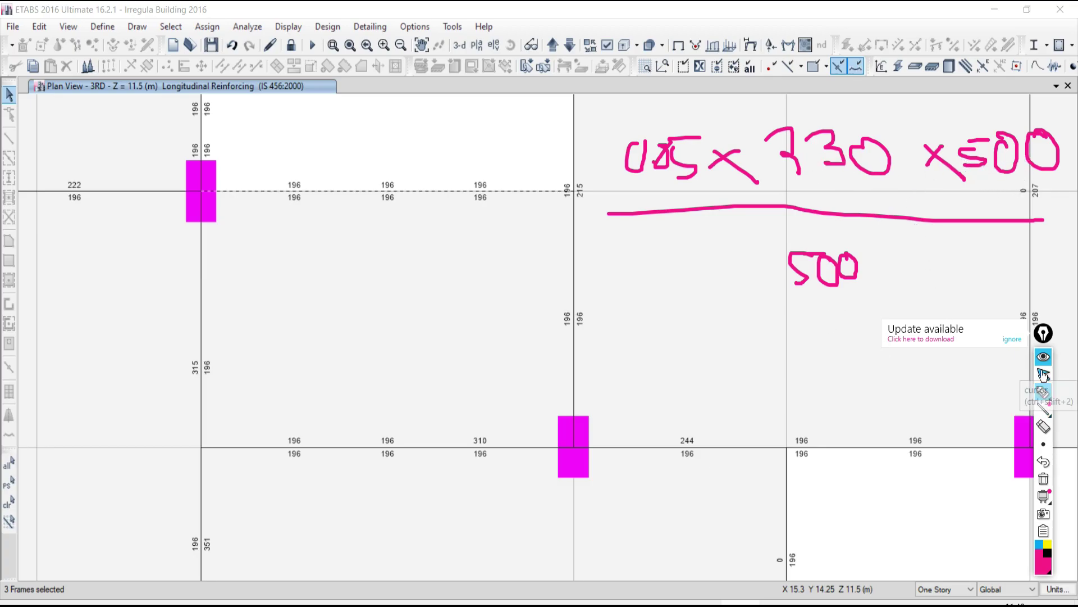
Step: Circle several of the 196 reinforcement values along the upper and lower horizontal beams with the pink pen, and return to the normal pointer
click(1044, 392)
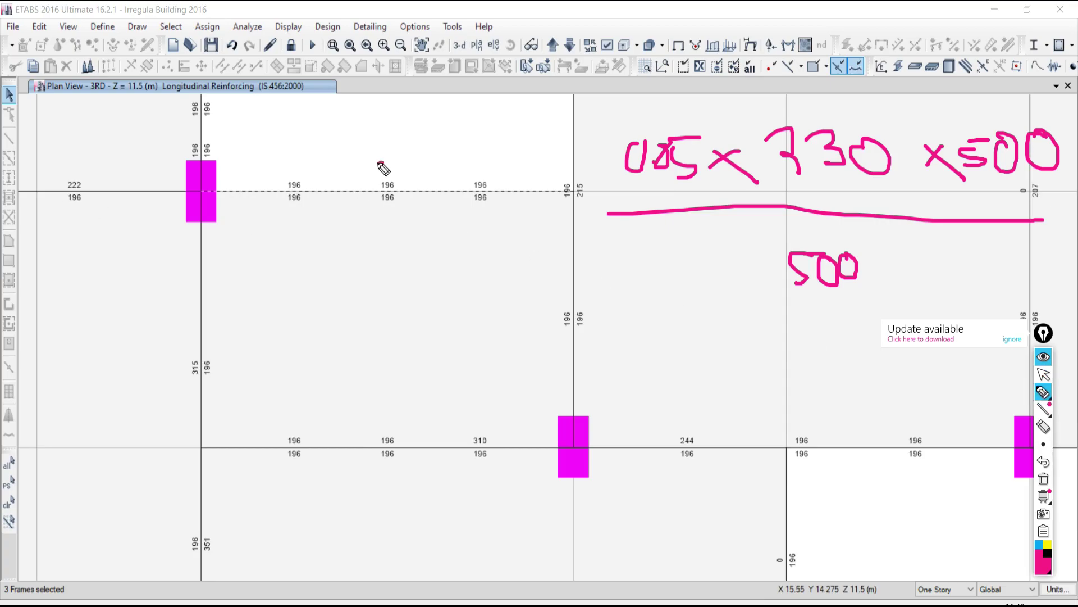
mouse_move(387, 161)
mouse_down()
mouse_move(336, 207)
mouse_move(371, 235)
mouse_move(411, 190)
mouse_move(371, 161)
mouse_up()
mouse_move(283, 160)
mouse_down()
mouse_move(255, 192)
mouse_move(302, 161)
mouse_up()
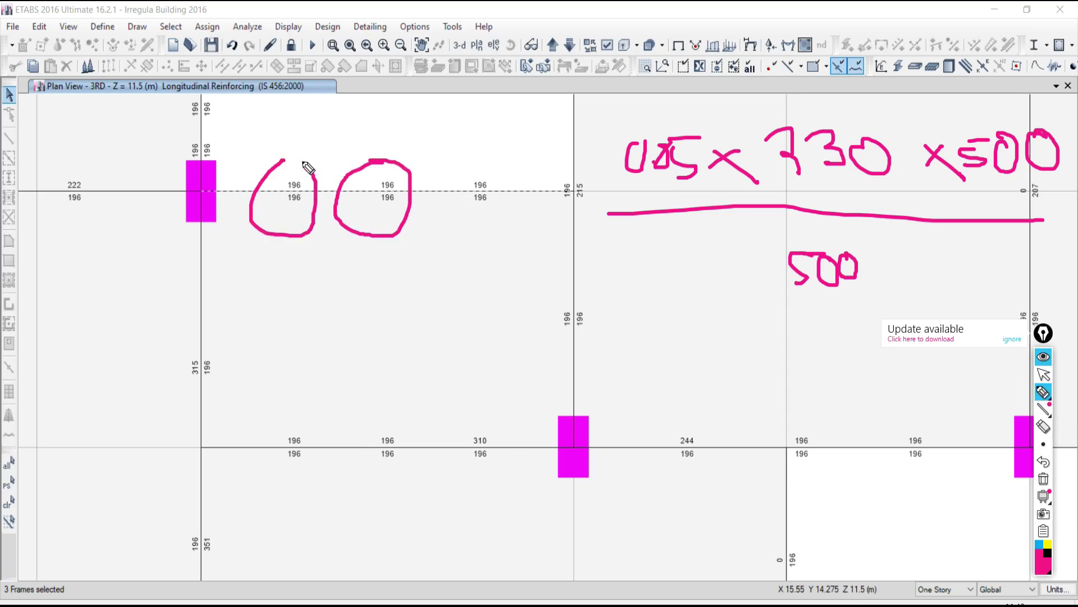
mouse_move(397, 428)
mouse_down()
mouse_move(387, 447)
mouse_move(396, 419)
mouse_up()
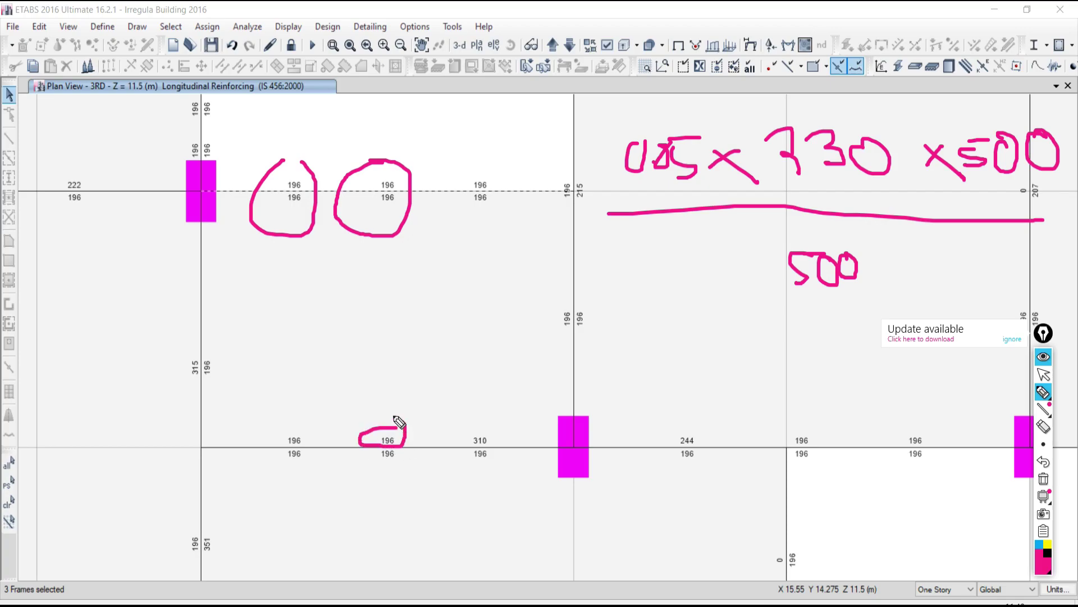
mouse_move(707, 446)
mouse_down()
mouse_move(691, 444)
mouse_move(710, 468)
mouse_move(708, 447)
mouse_up()
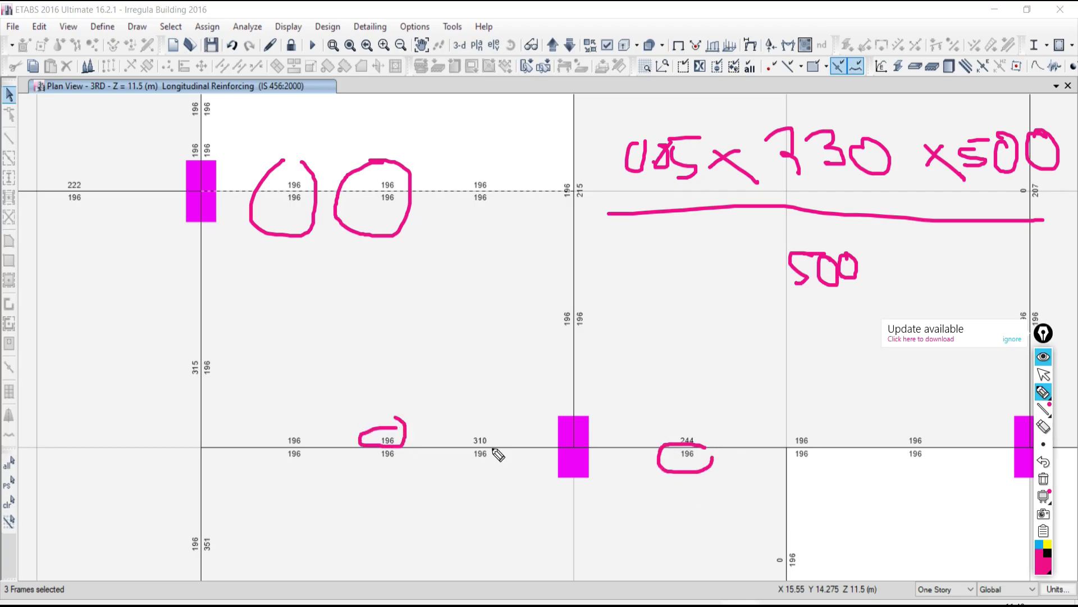
mouse_move(488, 448)
mouse_down()
mouse_move(456, 453)
mouse_move(475, 463)
mouse_move(498, 445)
mouse_up()
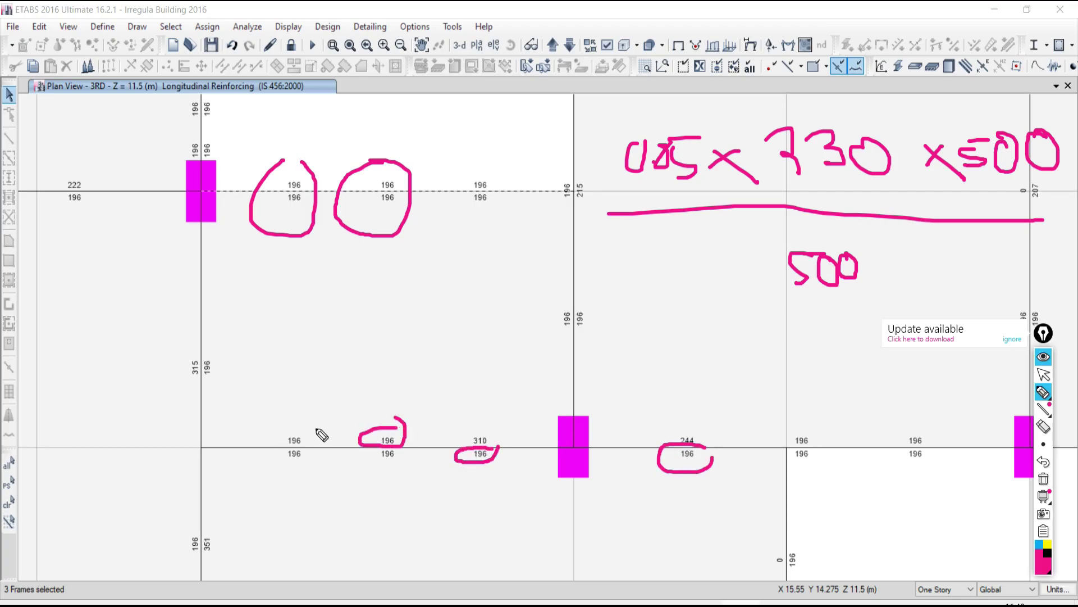
mouse_move(317, 426)
mouse_down()
mouse_move(285, 435)
mouse_move(305, 438)
mouse_up()
click(1044, 374)
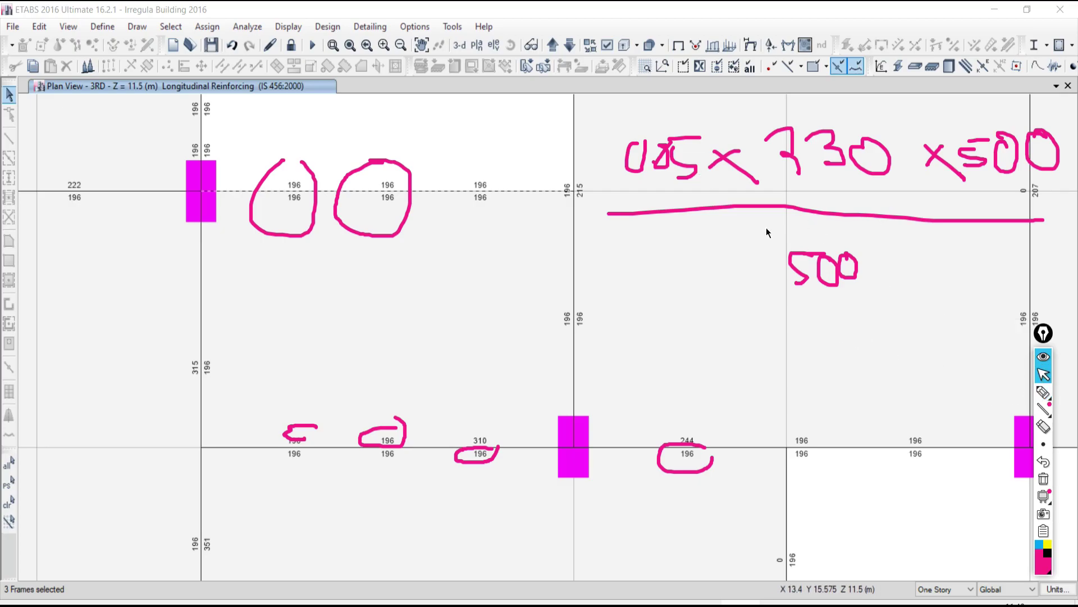
Step: Switch to the Google Meet call to check the meeting and return to the annotated ETABS plan
mouse_move(1040, 401)
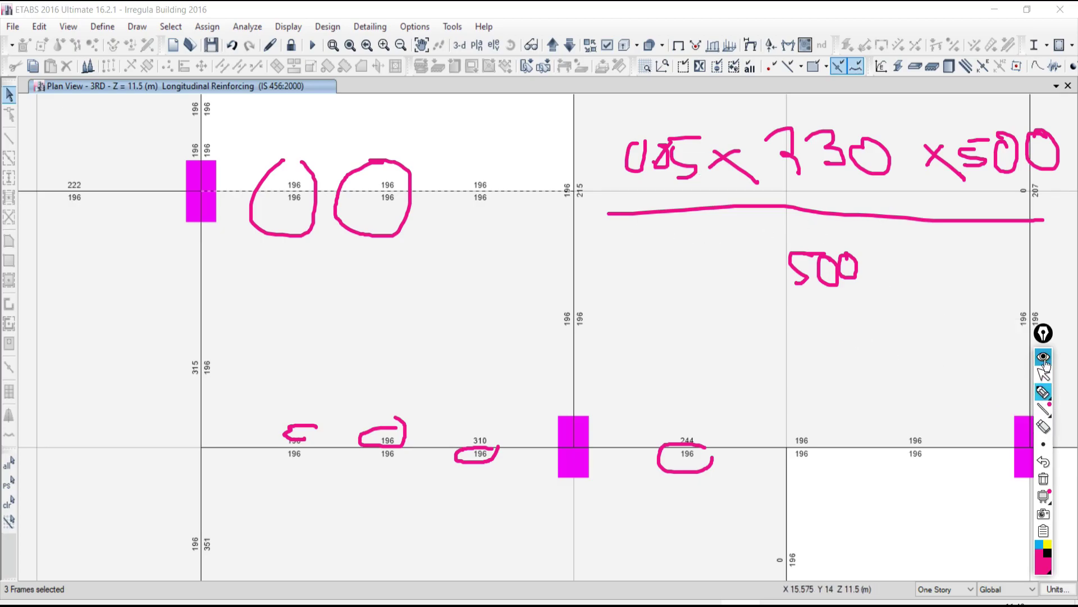
click(1042, 393)
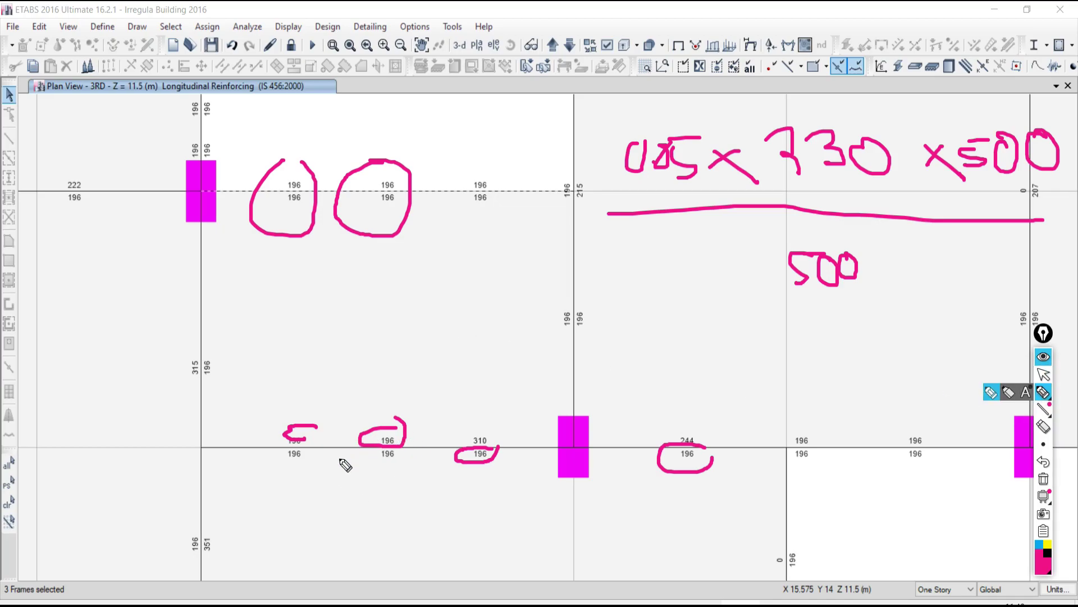
click(1044, 394)
click(1044, 393)
click(1042, 374)
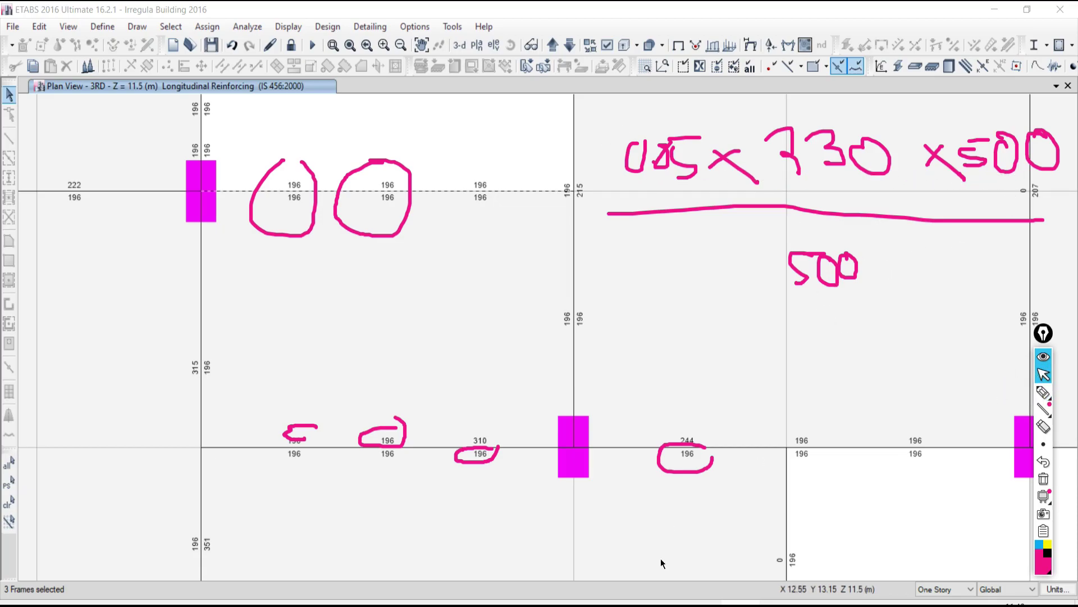
click(622, 598)
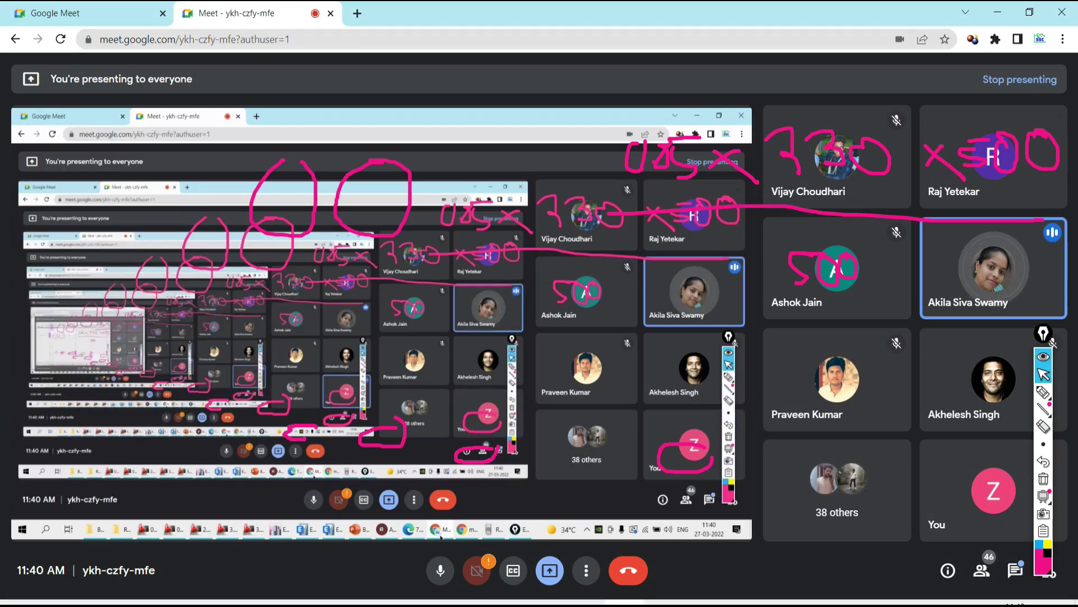
key(alt+Tab)
Step: Handwrite "195.5" in pink in the middle of the plan, underline it twice, and circle the 196 value near the upper beam's end
click(1039, 395)
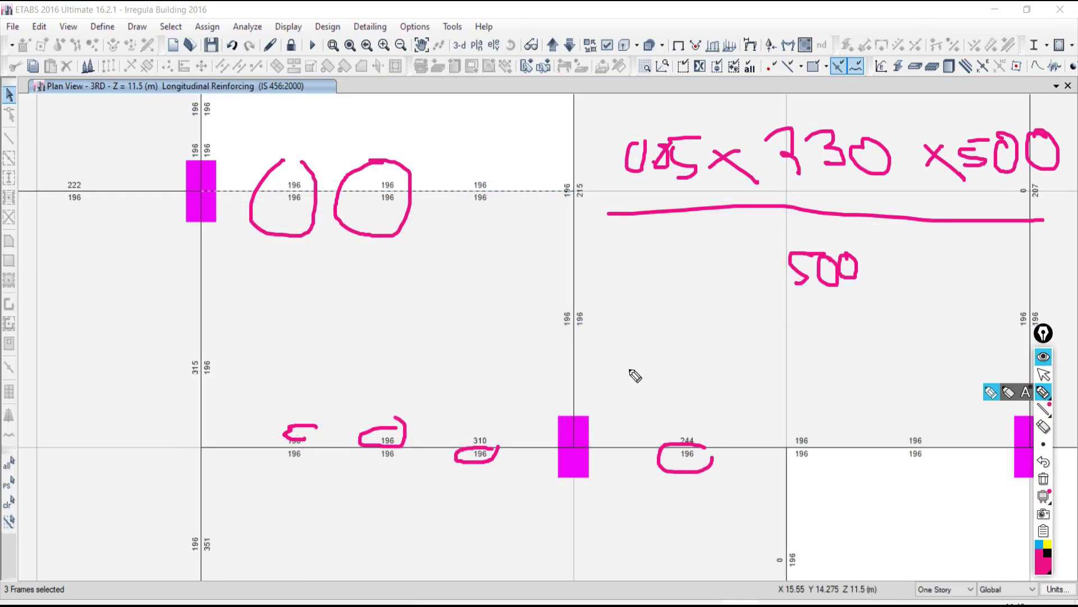
drag(387, 300, 378, 365)
drag(447, 298, 432, 366)
mouse_move(456, 328)
mouse_down()
mouse_move(477, 352)
mouse_move(467, 313)
mouse_move(492, 310)
mouse_move(501, 345)
mouse_move(528, 333)
mouse_up()
click(501, 345)
drag(530, 287, 559, 282)
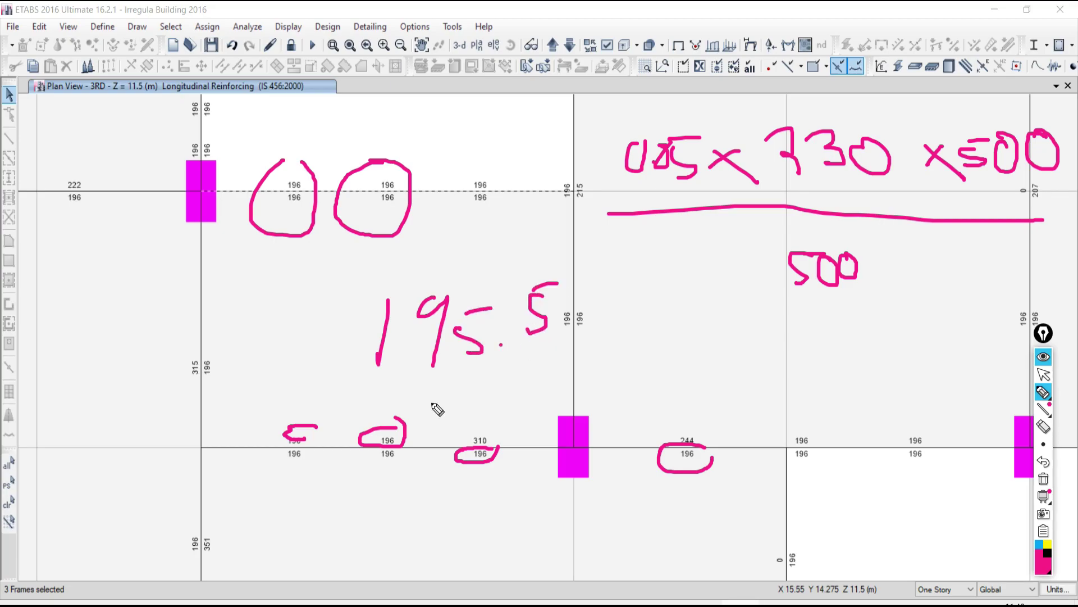
mouse_move(373, 393)
mouse_down()
mouse_move(566, 371)
mouse_move(501, 386)
mouse_move(540, 372)
mouse_up()
mouse_move(468, 166)
mouse_down()
mouse_move(455, 184)
mouse_move(487, 190)
mouse_move(508, 174)
mouse_move(470, 164)
mouse_up()
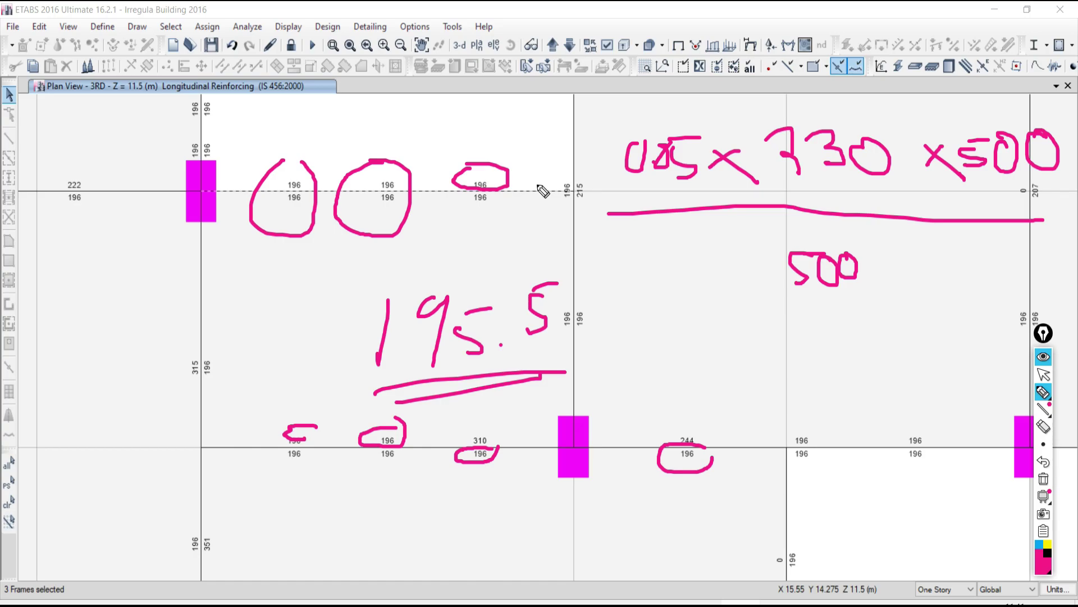
Step: Erase all pen annotations, deselect the upper beam, and bring the whole 3RD story reinforcement plan into view
click(1044, 478)
click(1043, 375)
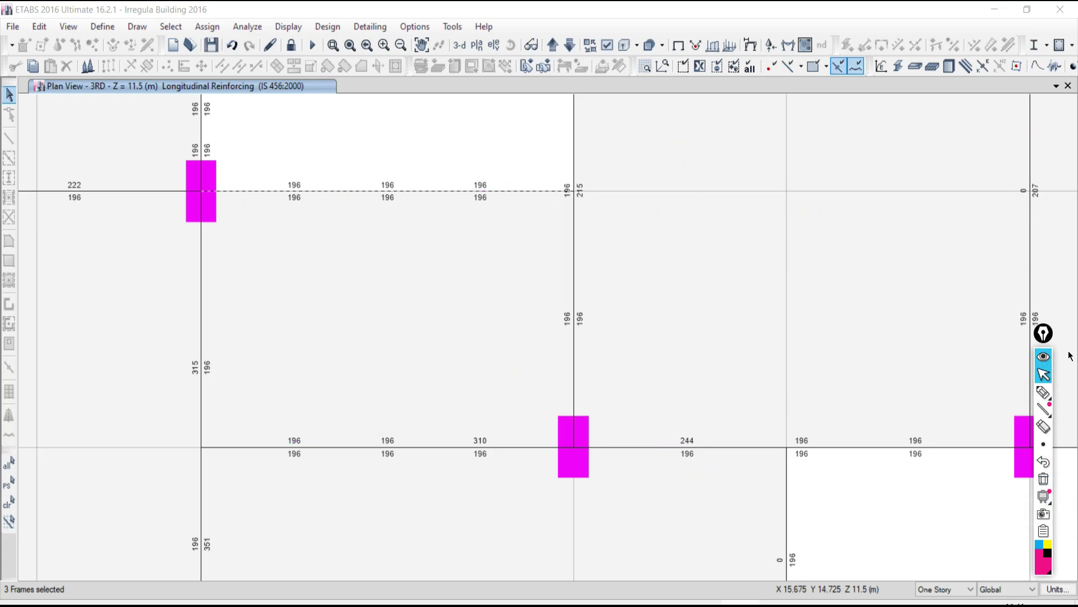
click(366, 196)
scroll(494, 264, down, 5)
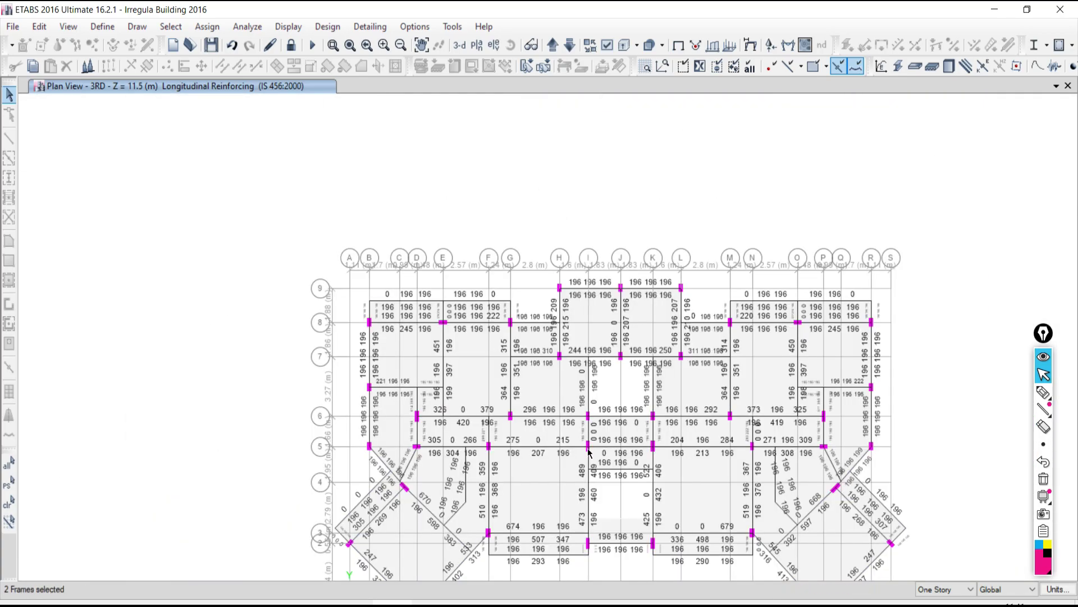
middle_drag(588, 452, 527, 352)
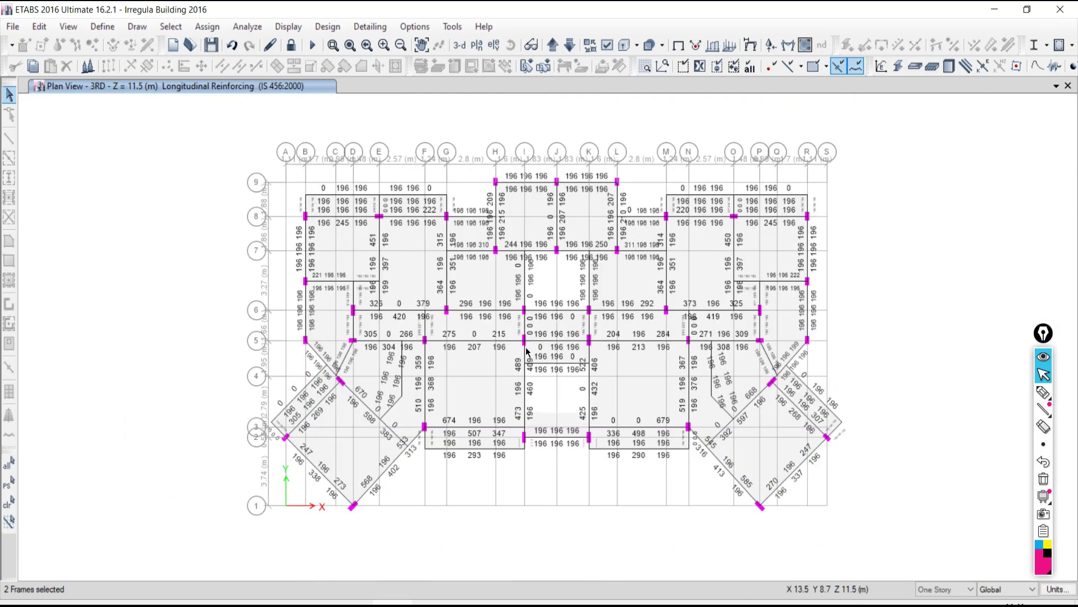
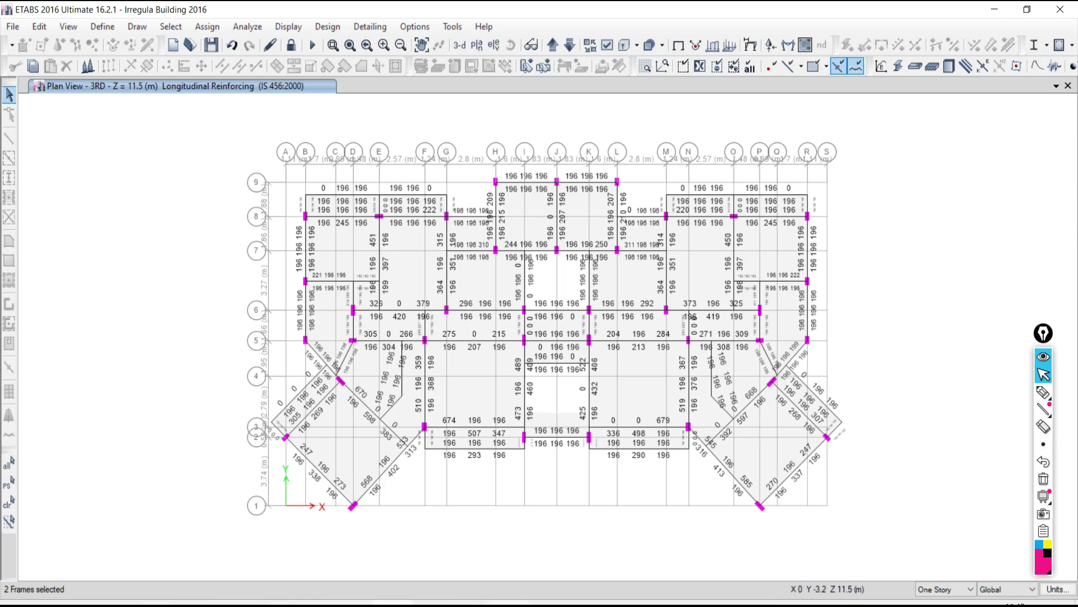
Step: Switch to the IS SP 34 PDF in Edge and look through the beam detailing pages back to Fig. 8.5 on anchoring stirrup ends
key(alt+Tab)
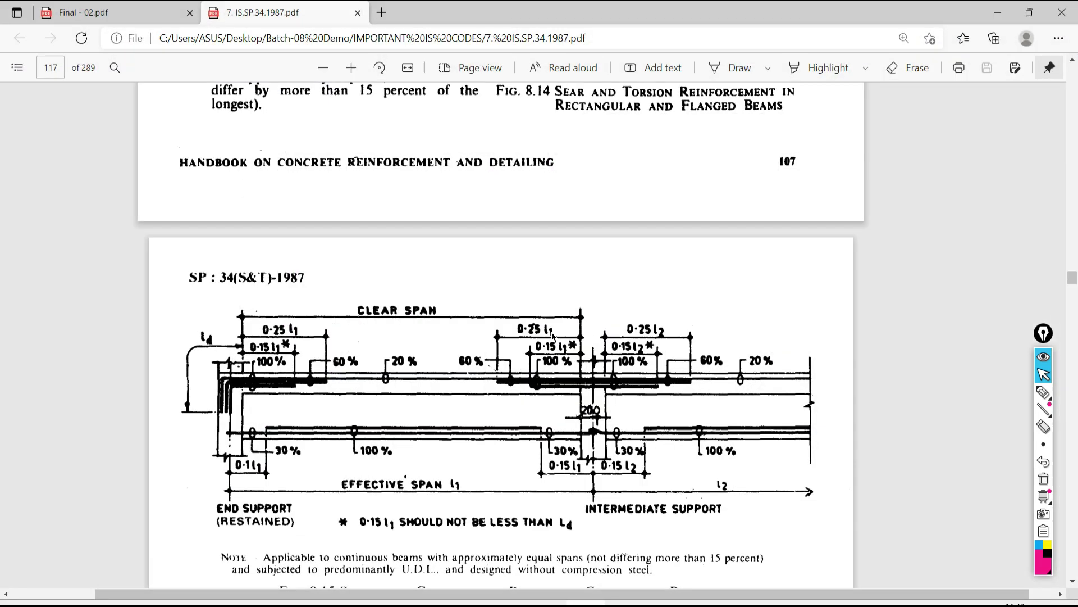
scroll(432, 302, down, 5)
scroll(429, 309, up, 15)
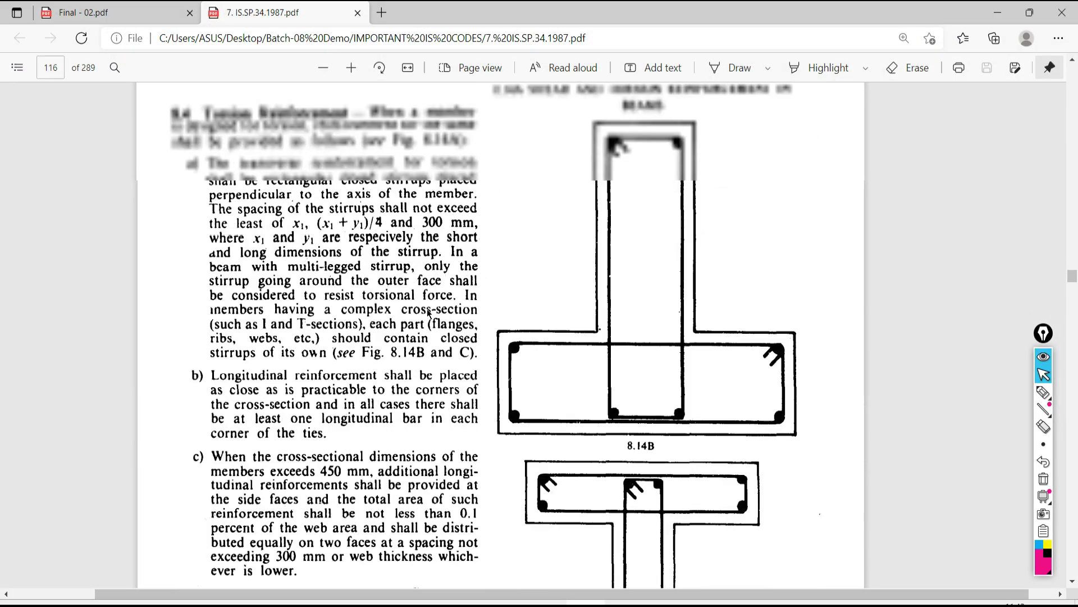
scroll(427, 313, up, 15)
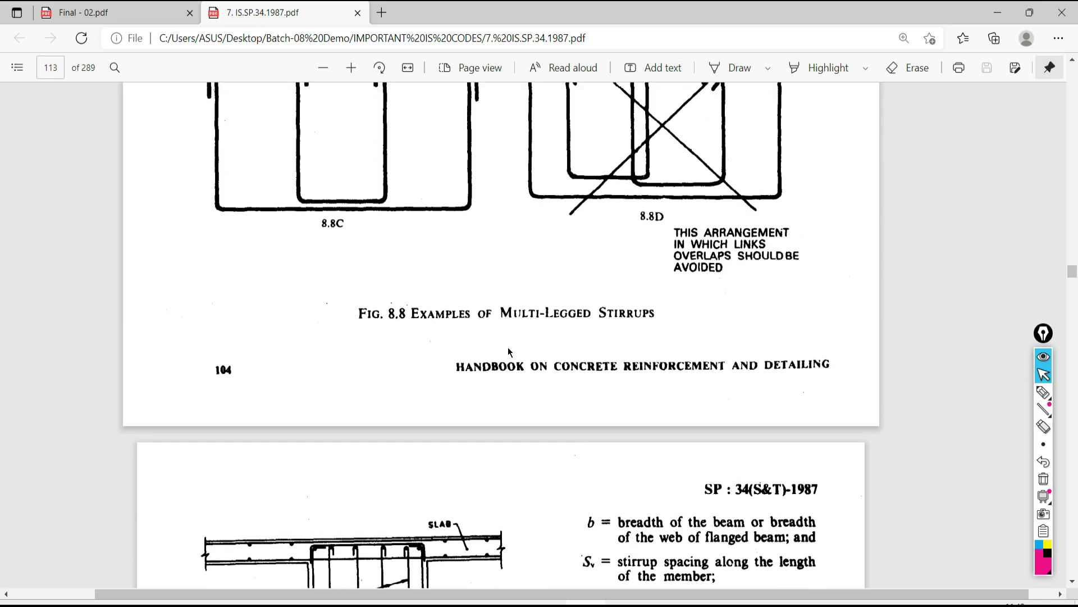
scroll(444, 281, up, 12)
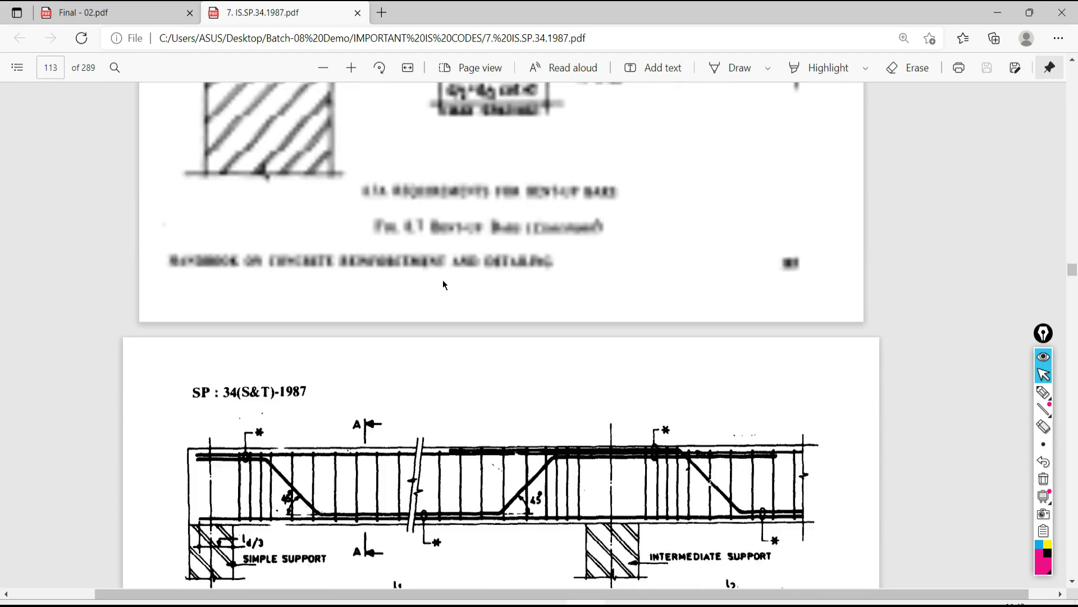
scroll(443, 291, up, 10)
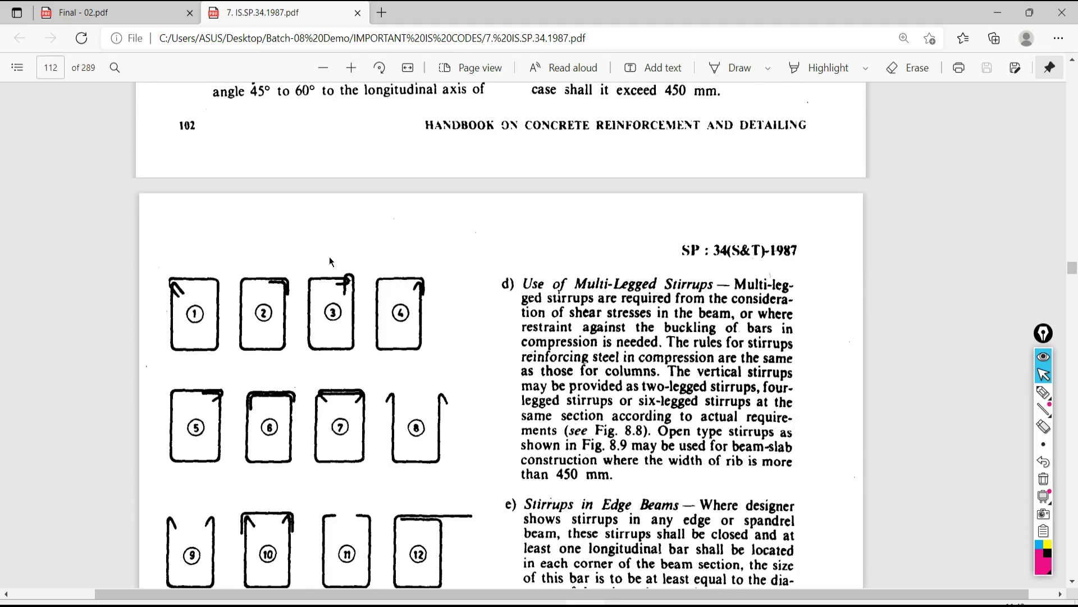
scroll(360, 278, up, 4)
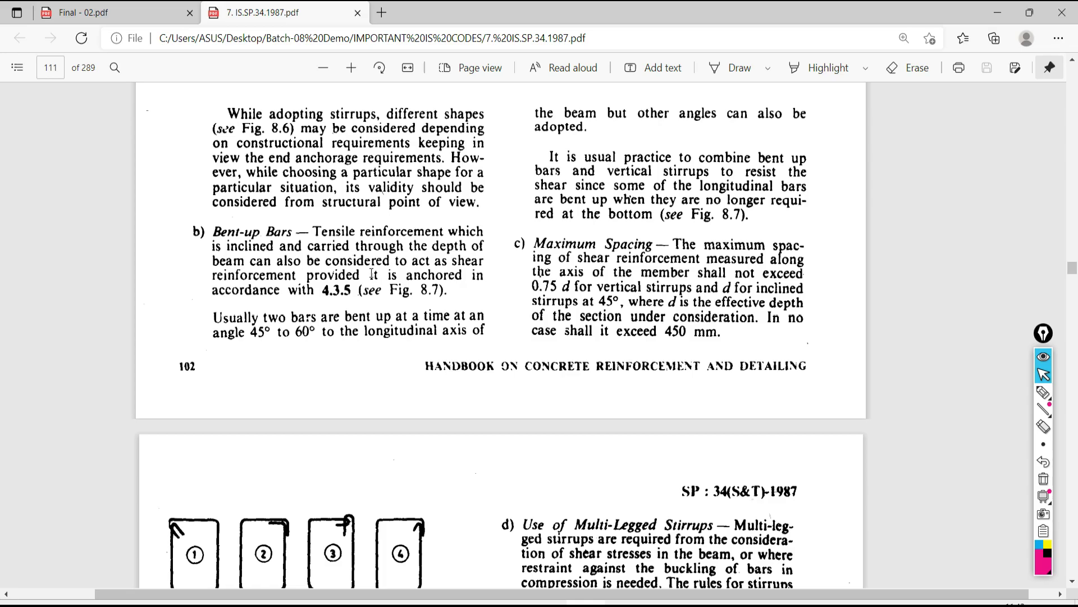
scroll(371, 274, up, 7)
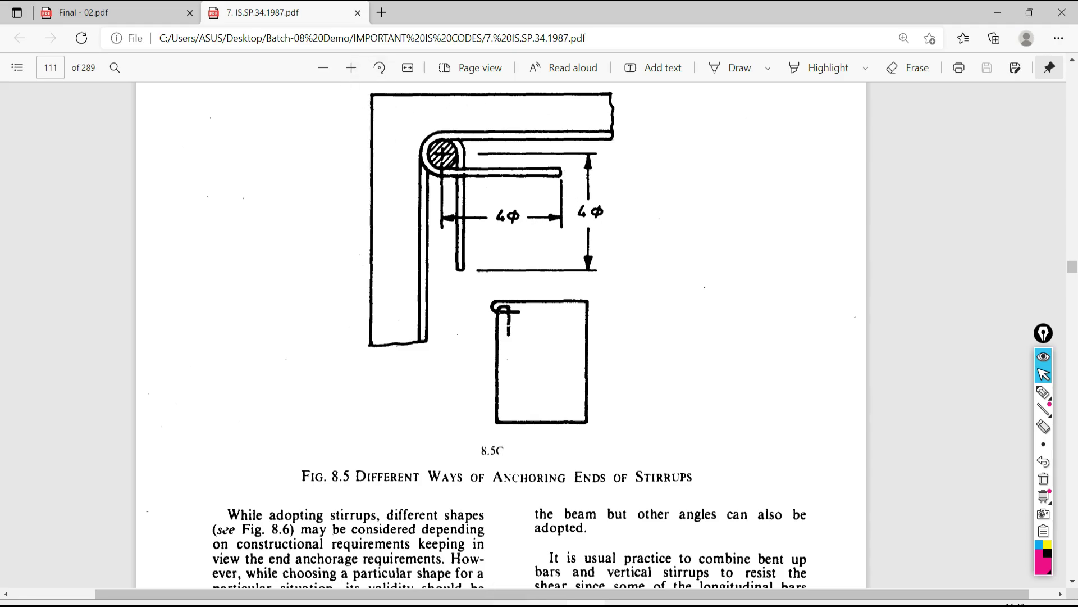
Step: Switch to AutoCAD, show the ground floor framing plan in 2. Hostel Building Final CAD.dwg, and compare it with the ETABS plan
key(alt+Tab)
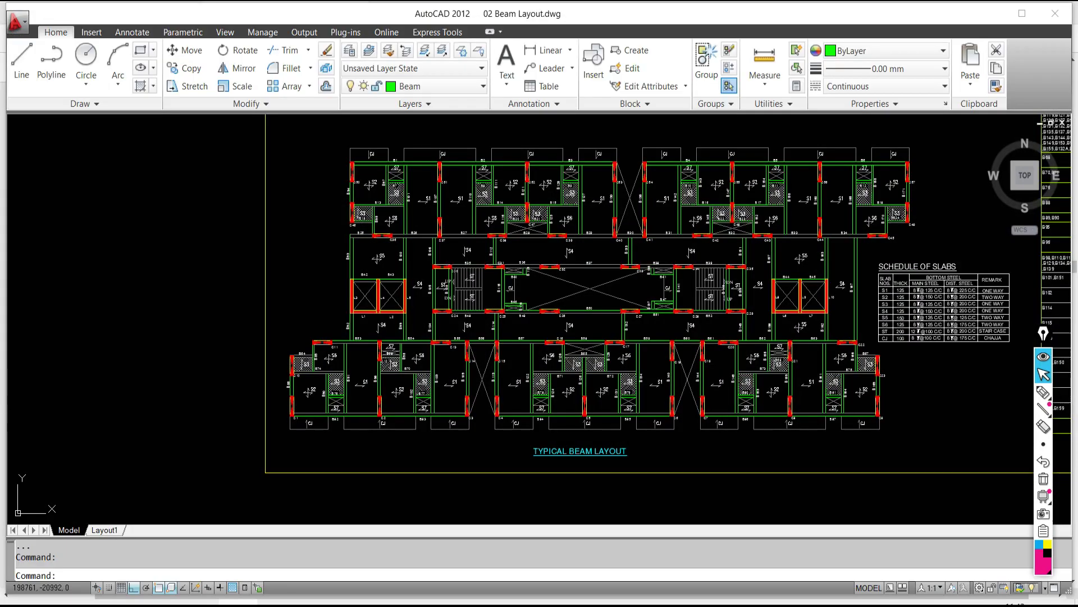
key(ctrl+Tab)
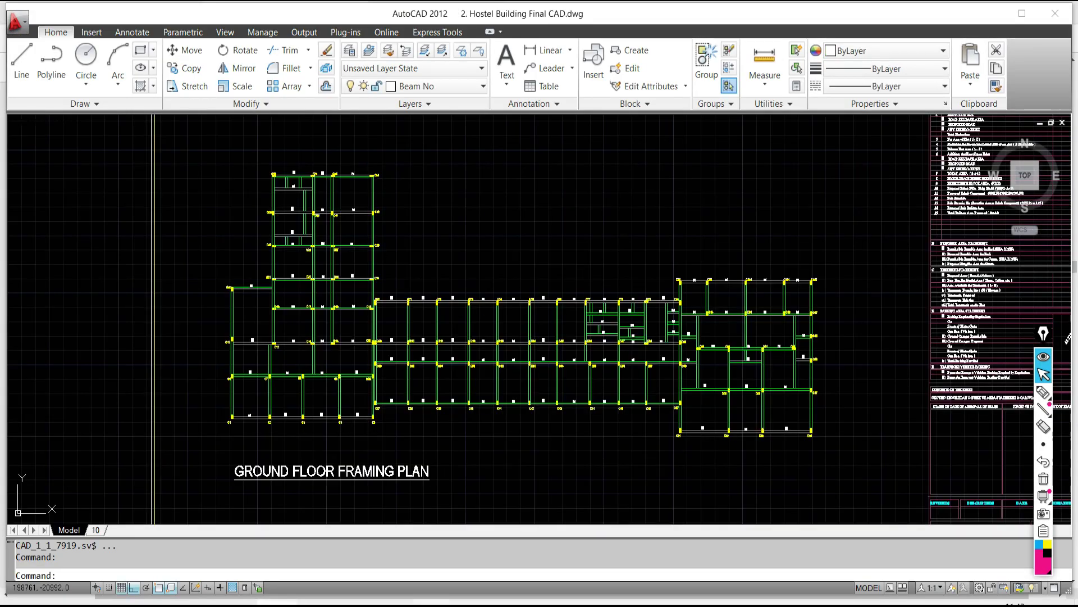
key(alt+Tab)
key(alt+Tab)
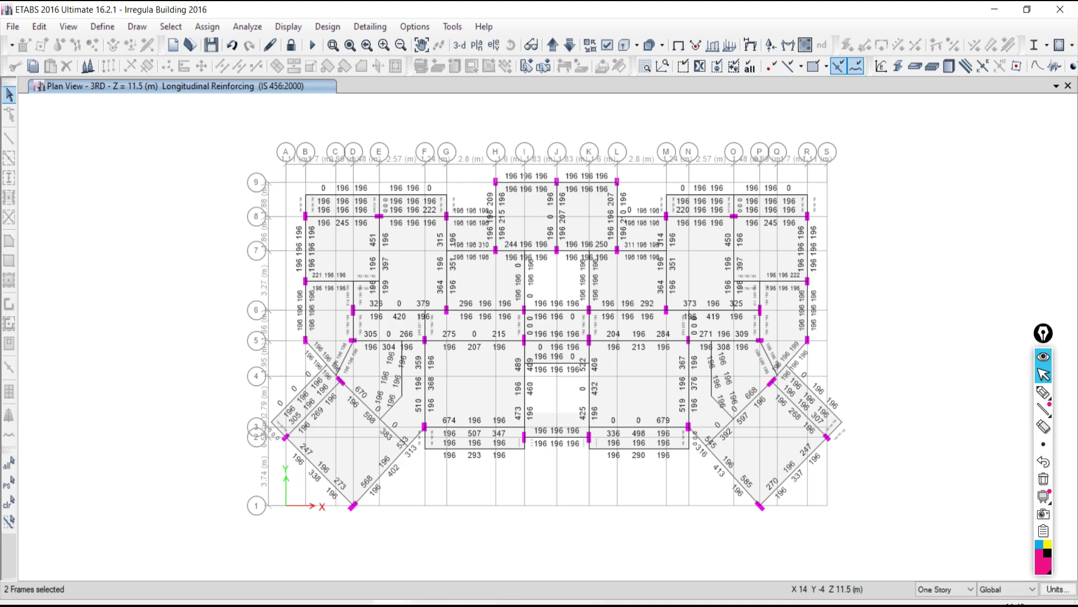
key(alt+Tab)
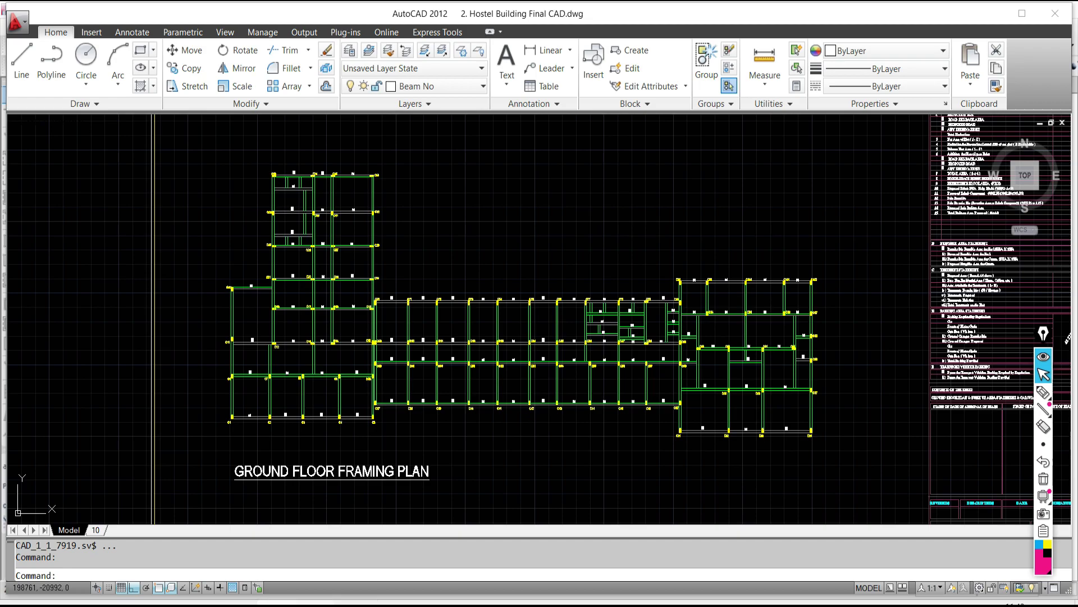
Step: Show 3.G+5 Residential Building.dwg and examine the SCHEDULE 1ST FLOOR BEAM table from beam sizes to stirrups
key(ctrl+Tab)
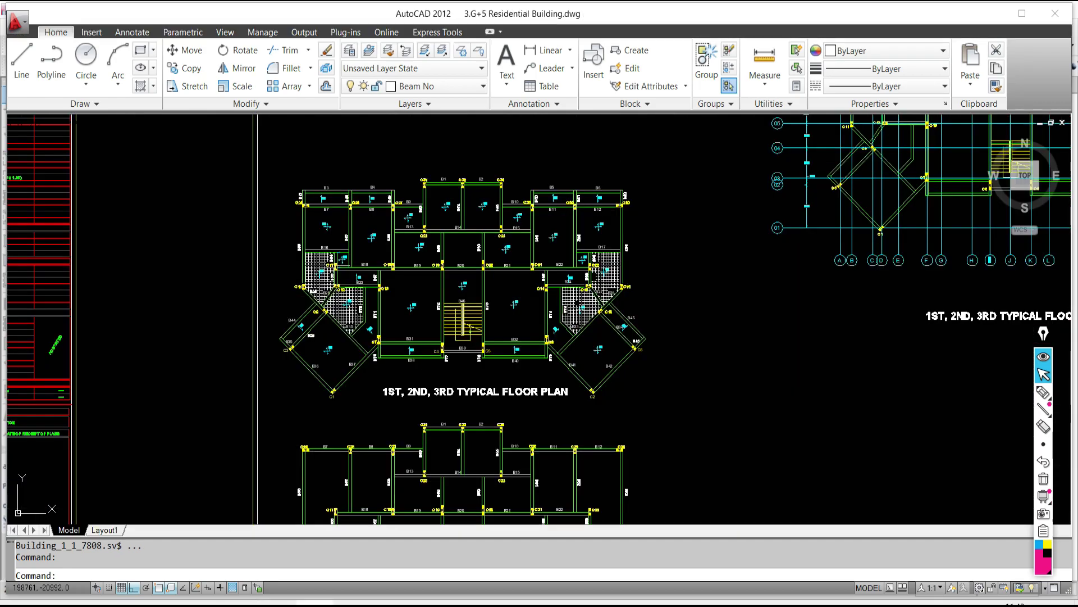
scroll(788, 228, down, 4)
middle_drag(788, 228, 247, 285)
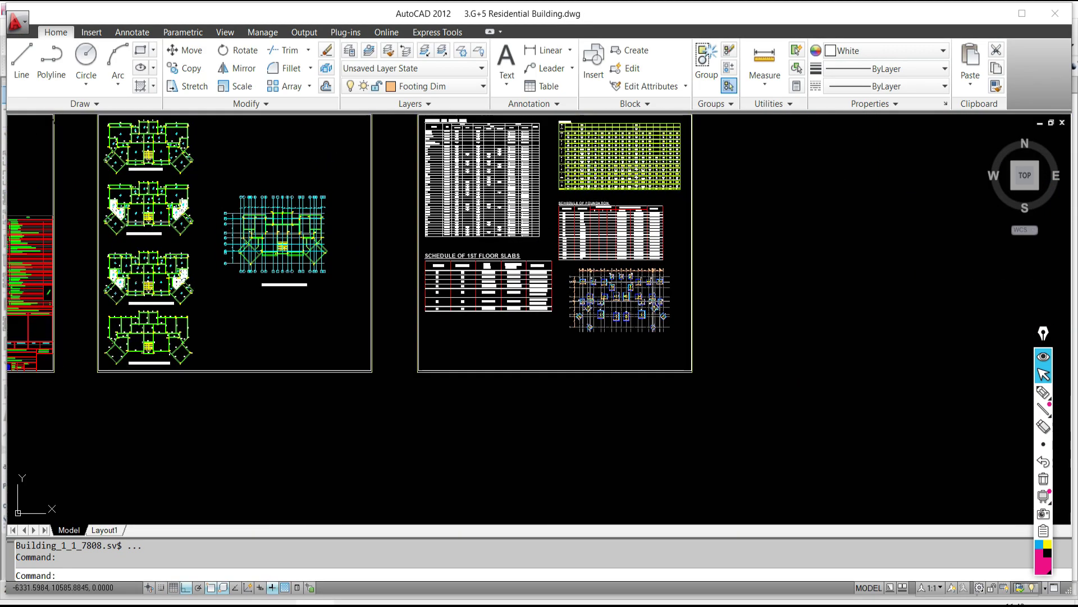
scroll(247, 285, up, 5)
middle_drag(281, 225, 330, 306)
scroll(299, 274, up, 4)
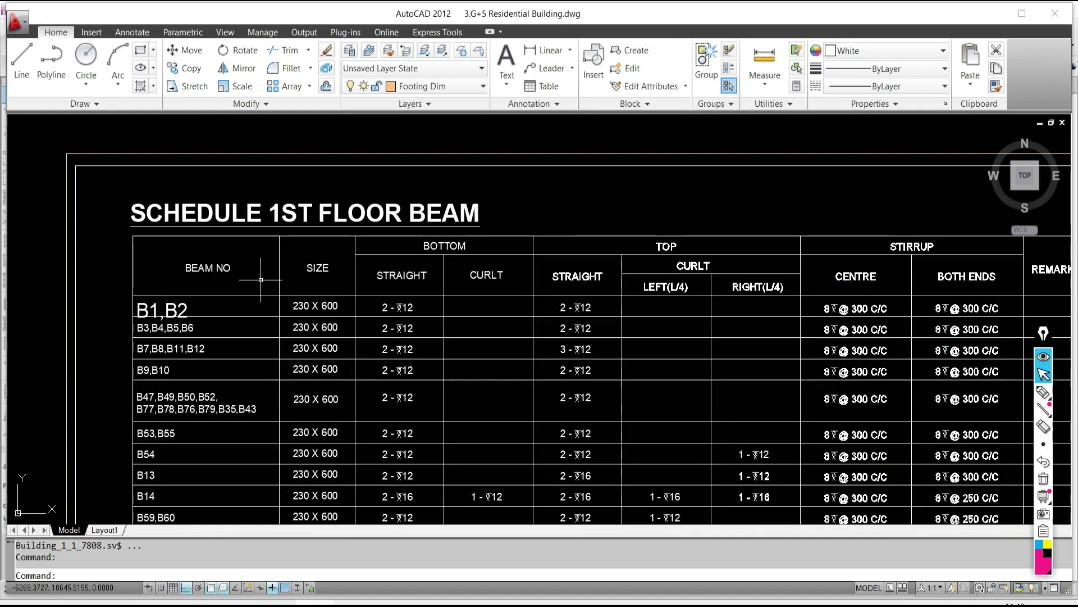
scroll(259, 292, down, 1)
scroll(225, 348, up, 2)
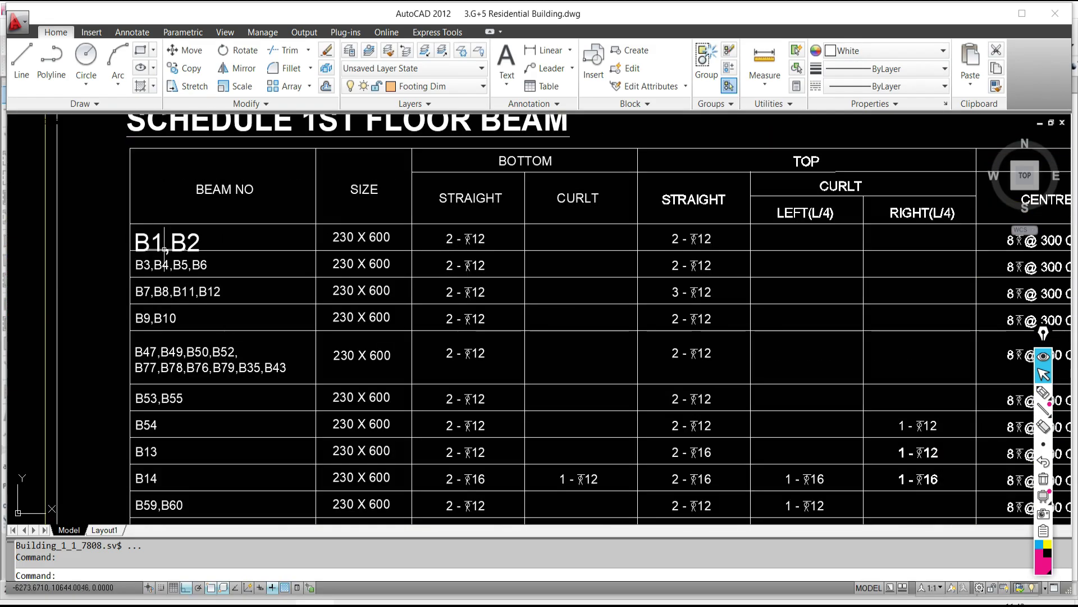
Step: Examine the column schedule and the SCHEDULE OF FOUNDATION table on the same sheet
scroll(226, 349, down, 3)
middle_drag(765, 276, 458, 260)
scroll(458, 260, up, 1)
scroll(402, 408, up, 6)
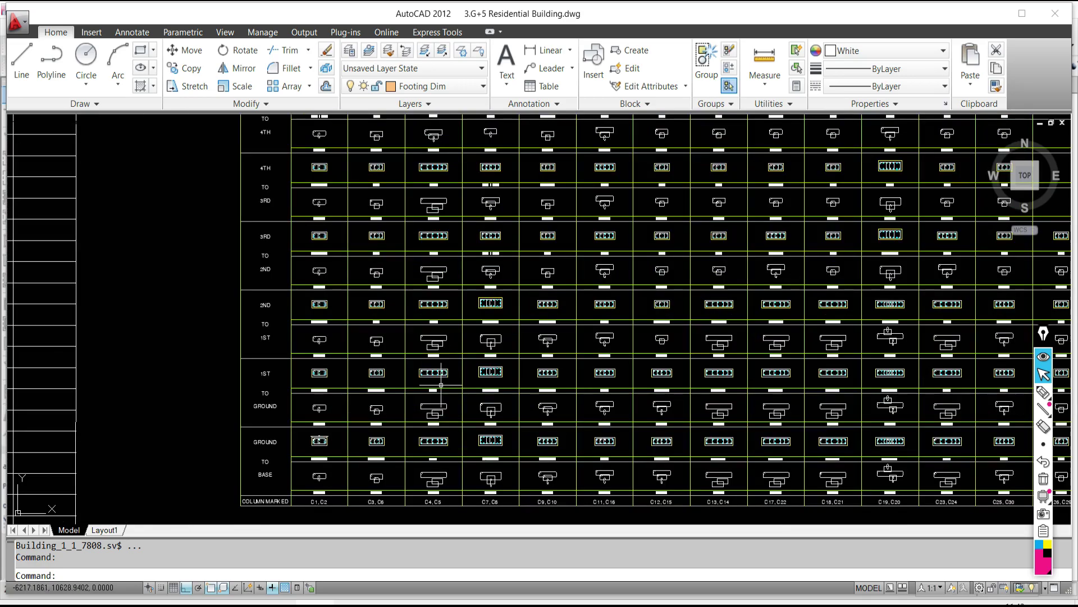
scroll(268, 322, down, 2)
scroll(410, 410, down, 2)
middle_drag(395, 417, 431, 236)
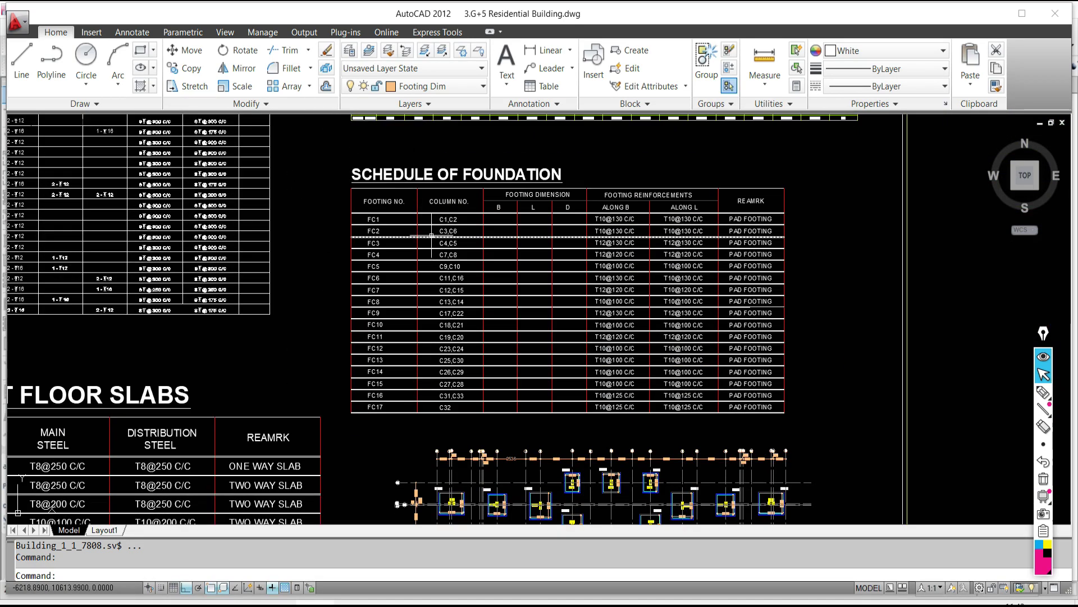
Step: Examine the 1st floor slab schedule and the footing layout, and bring all three drawing sheets into view
scroll(432, 236, up, 3)
scroll(431, 236, down, 6)
middle_drag(372, 395, 476, 298)
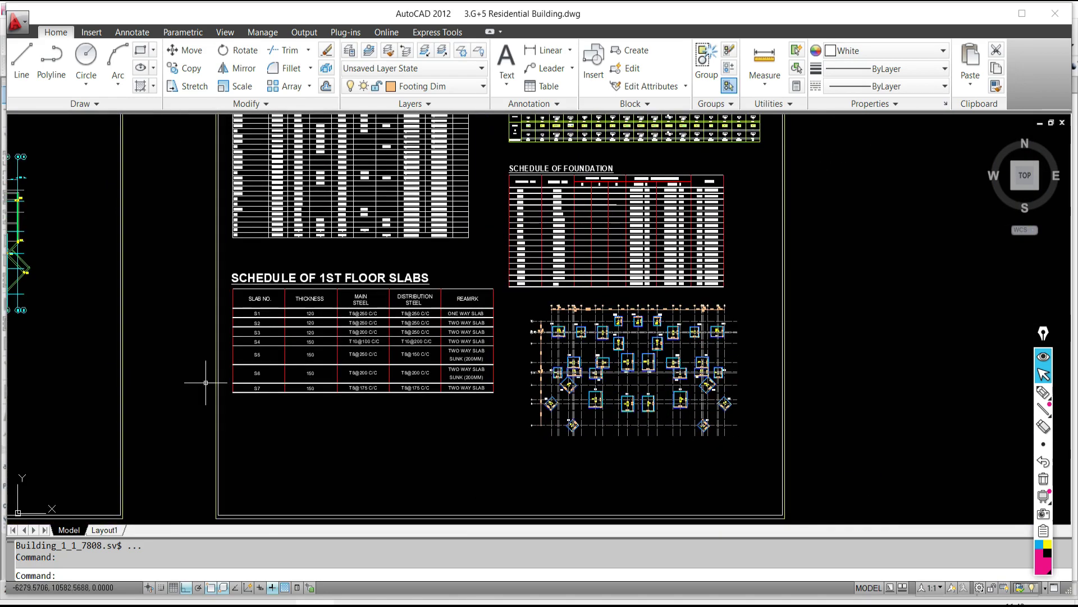
scroll(632, 370, up, 5)
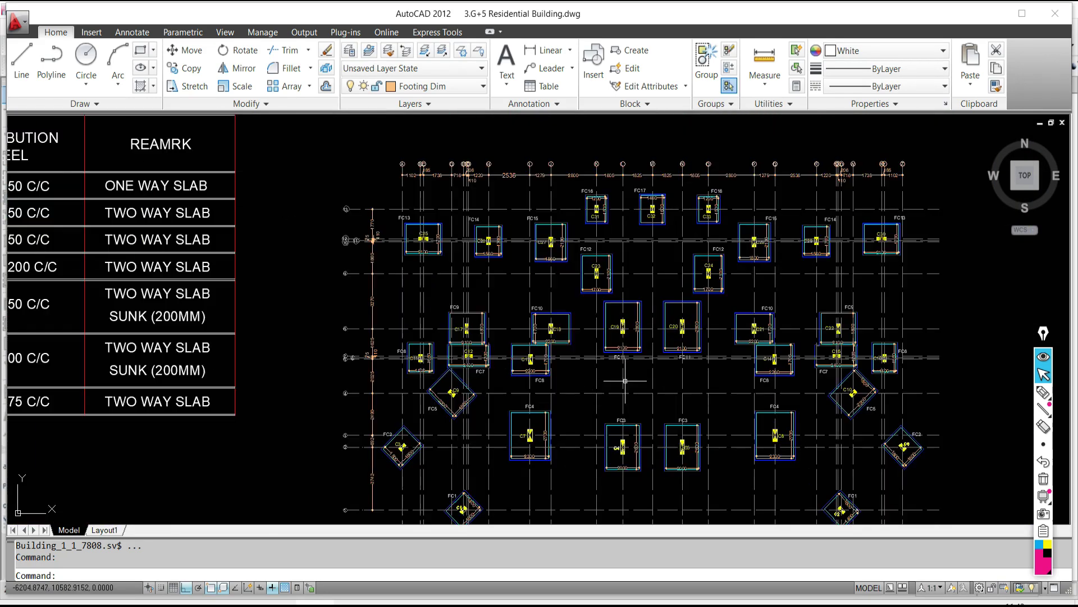
scroll(737, 308, down, 6)
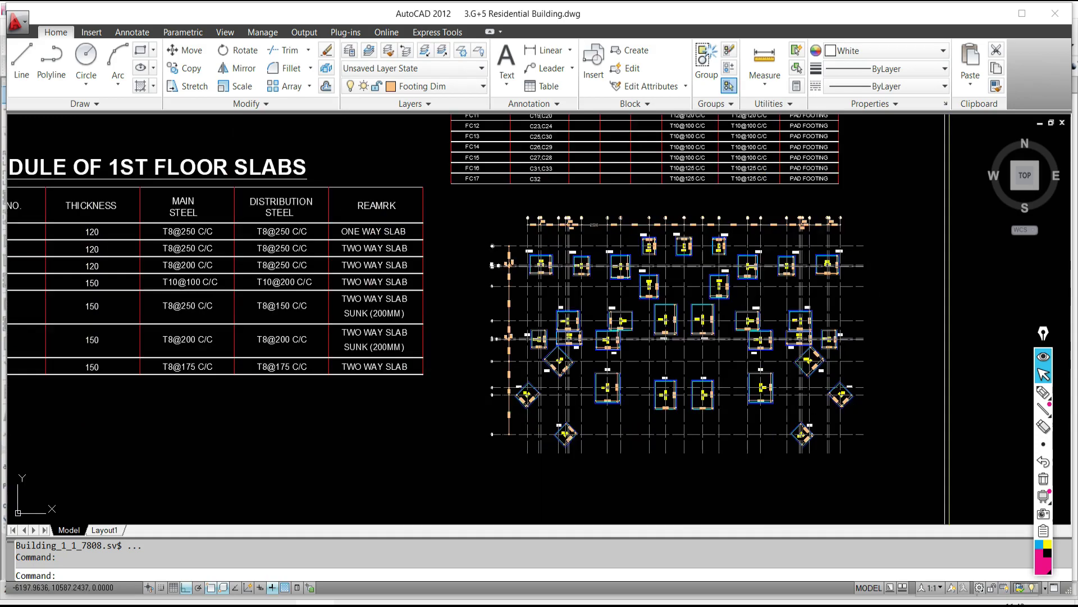
scroll(545, 324, down, 4)
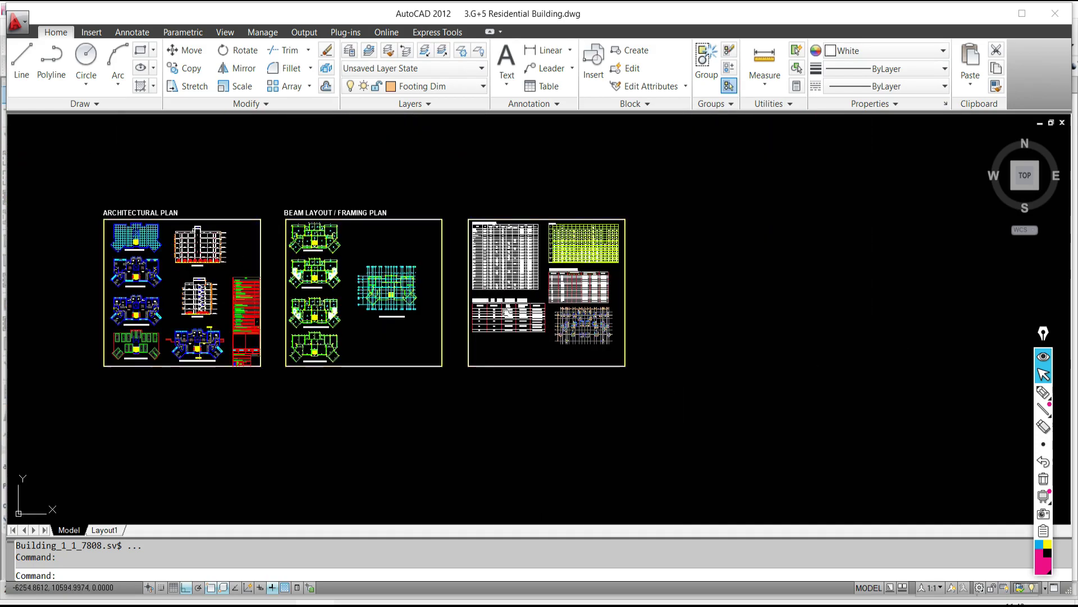
middle_drag(478, 321, 539, 388)
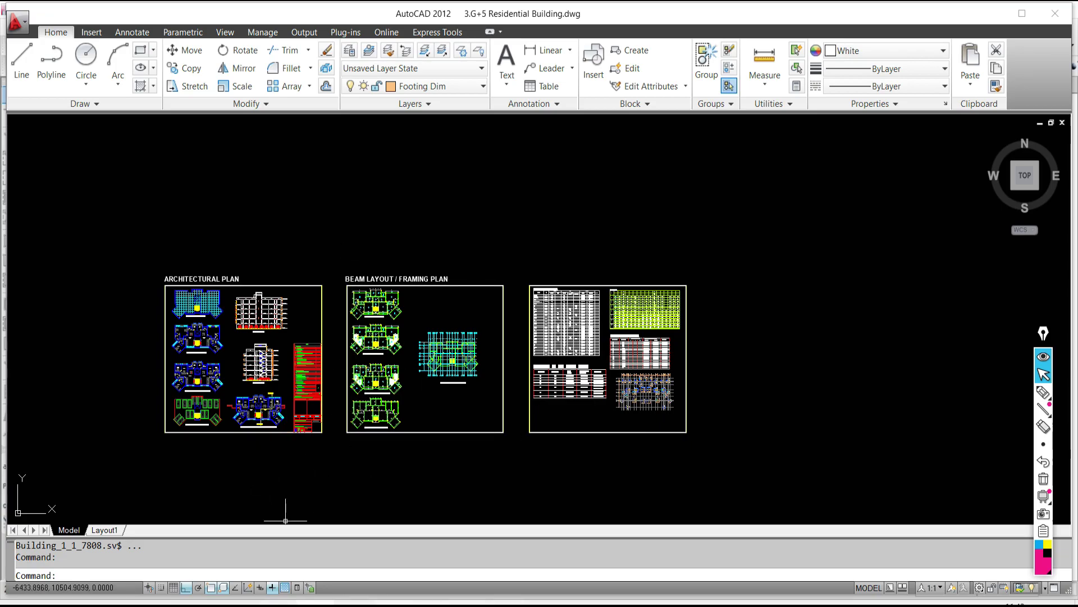
Step: Switch to Final - 02.pdf in Edge and look through the beam schedule, typical floor plan, and beam and slab detail pages
click(584, 553)
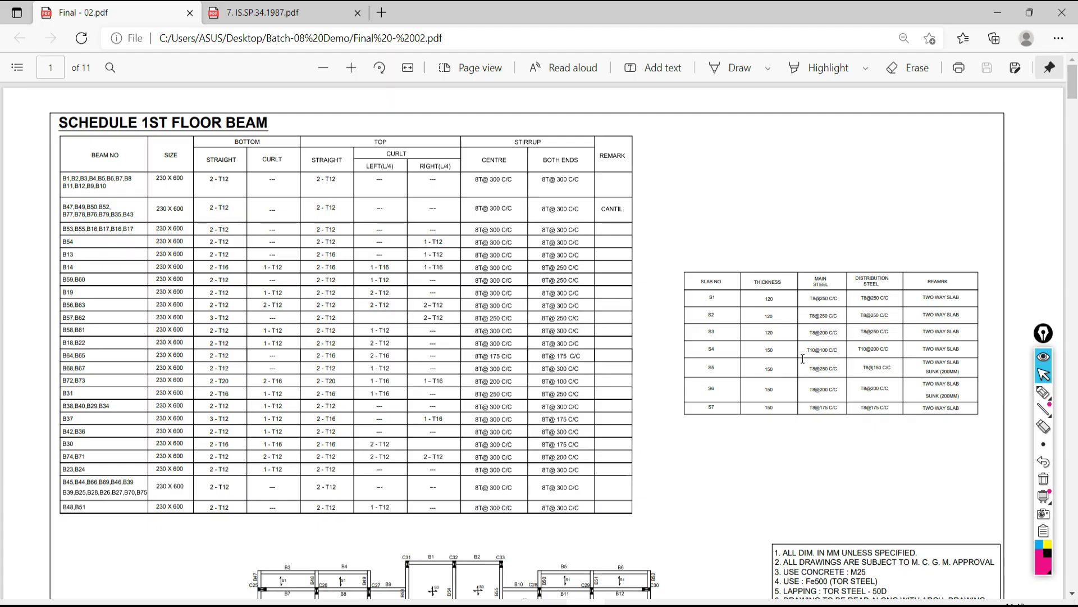
scroll(802, 359, down, 5)
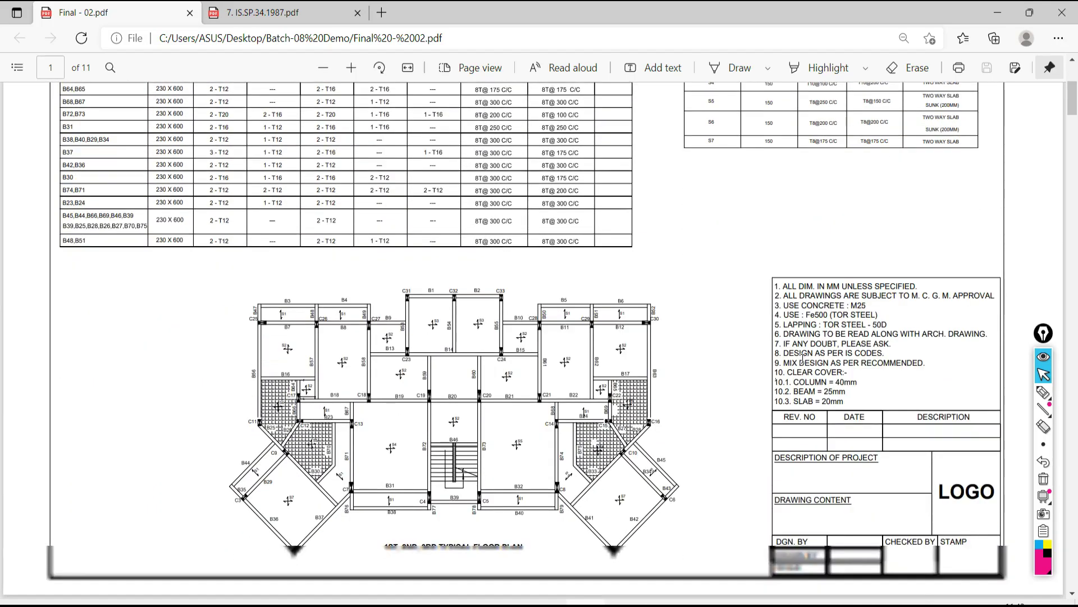
scroll(802, 359, down, 10)
scroll(802, 358, up, 3)
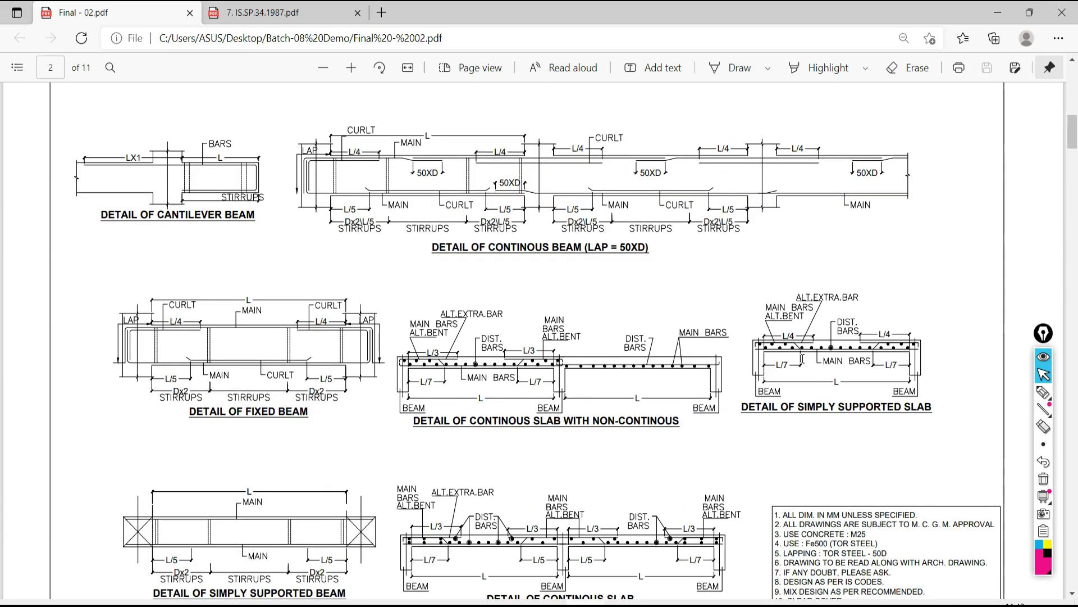
scroll(802, 358, down, 5)
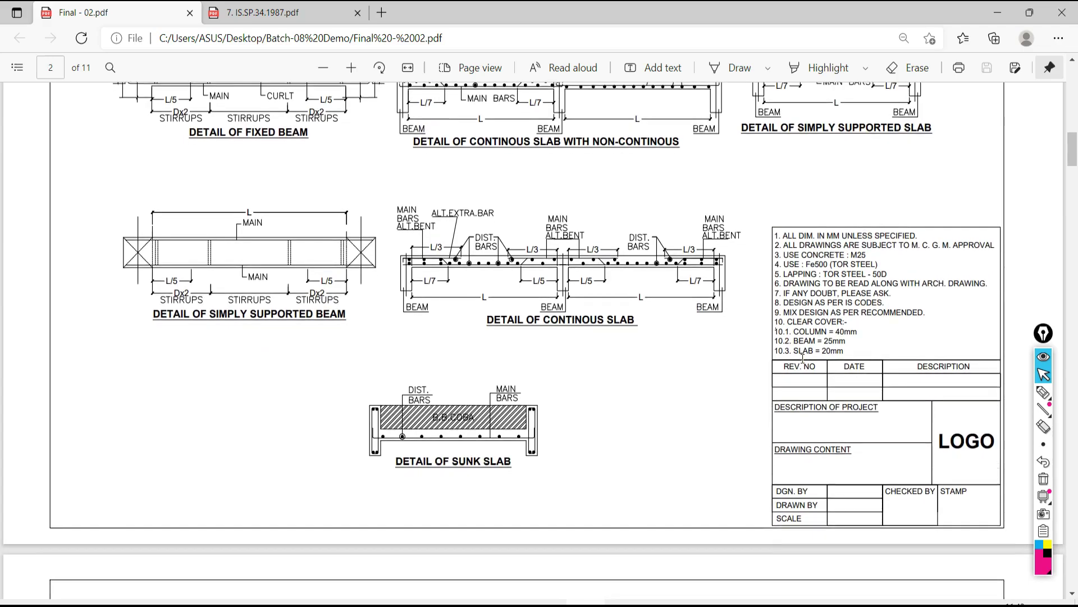
scroll(803, 358, down, 14)
scroll(802, 359, up, 6)
scroll(803, 358, up, 20)
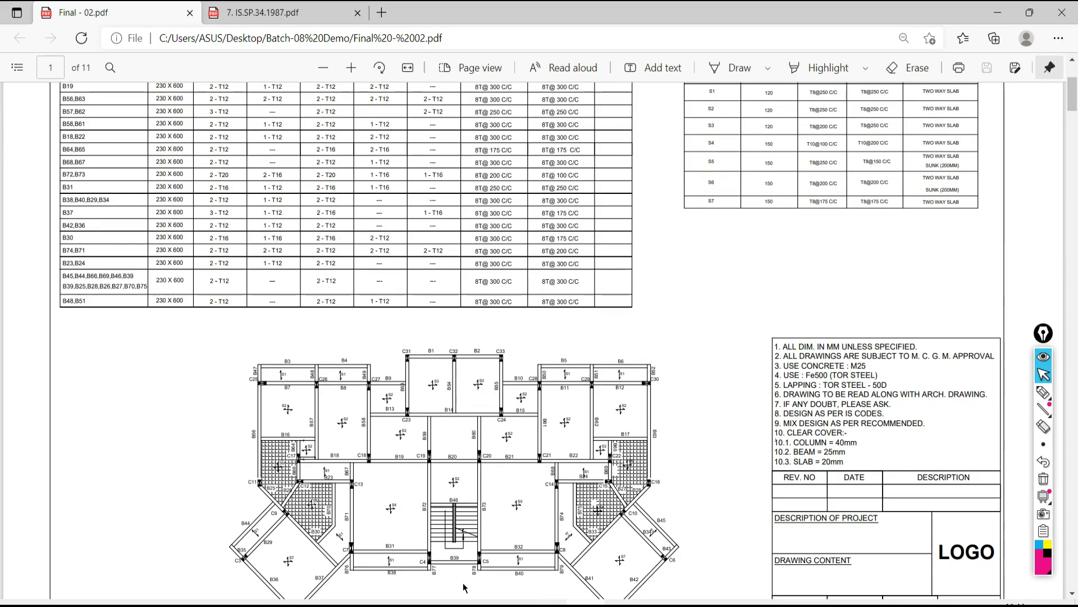
Step: Switch to the Batch-08 presentation in PowerPoint, present slides 10 to 12 on design spreadsheets and ETABS-to-RCDC beam data, and end the show
key(alt+Tab)
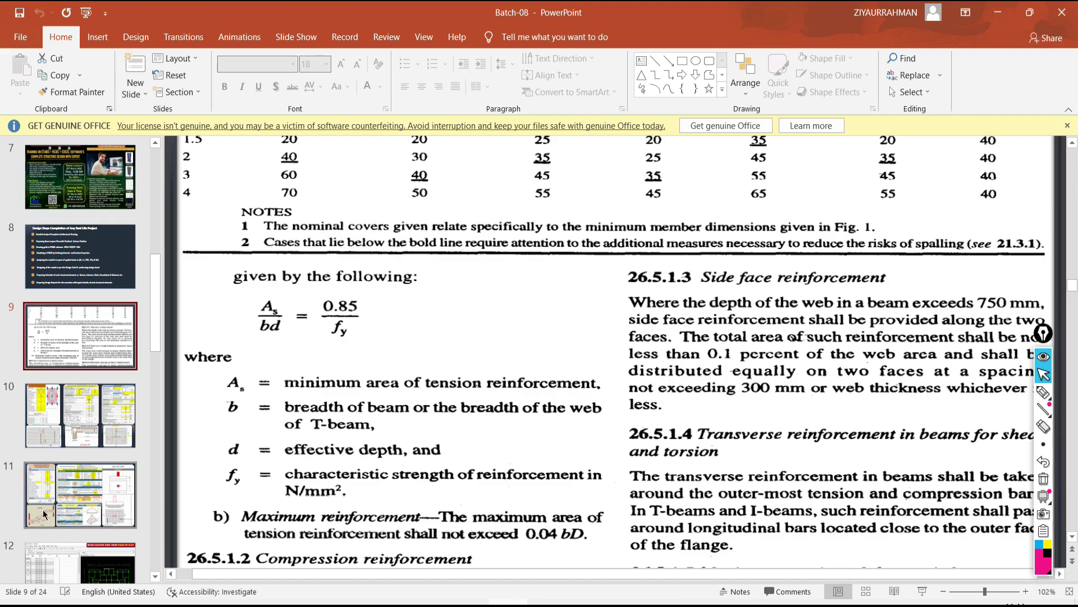
click(59, 438)
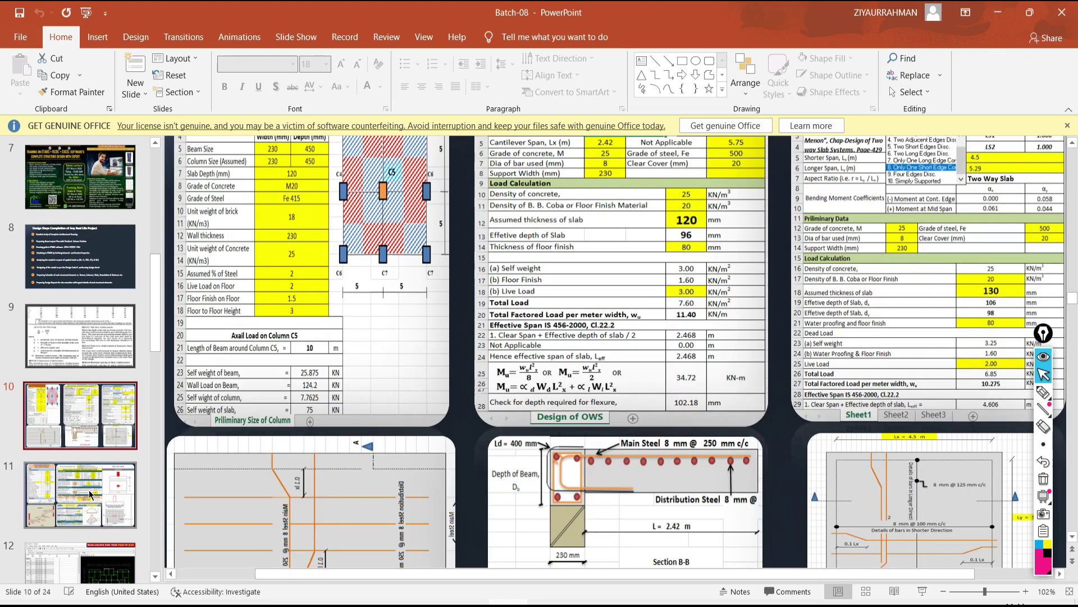
click(922, 590)
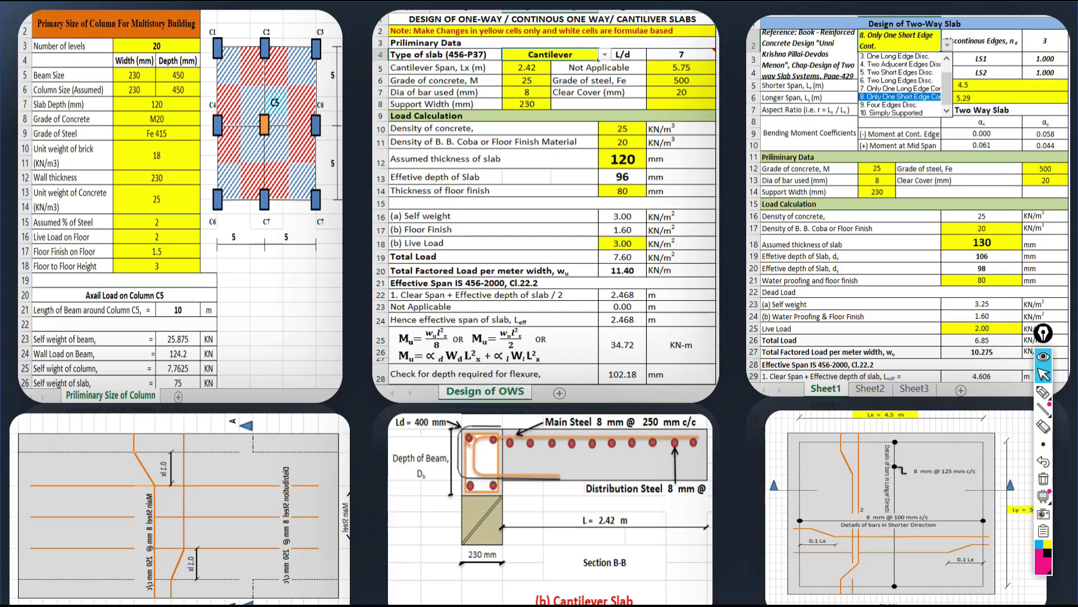
key(Right)
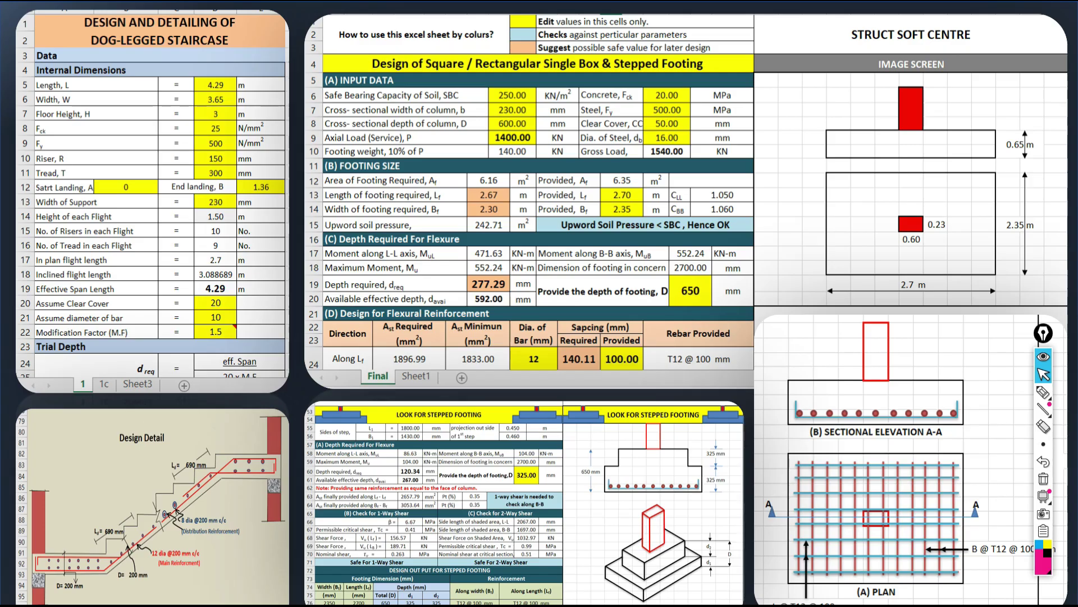
key(Right)
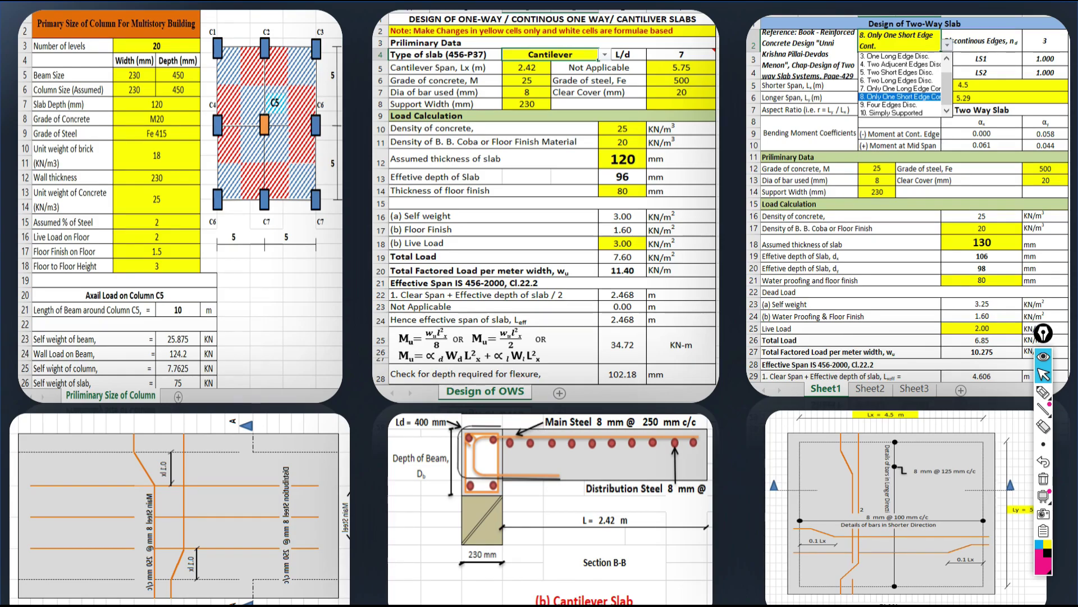
key(Right)
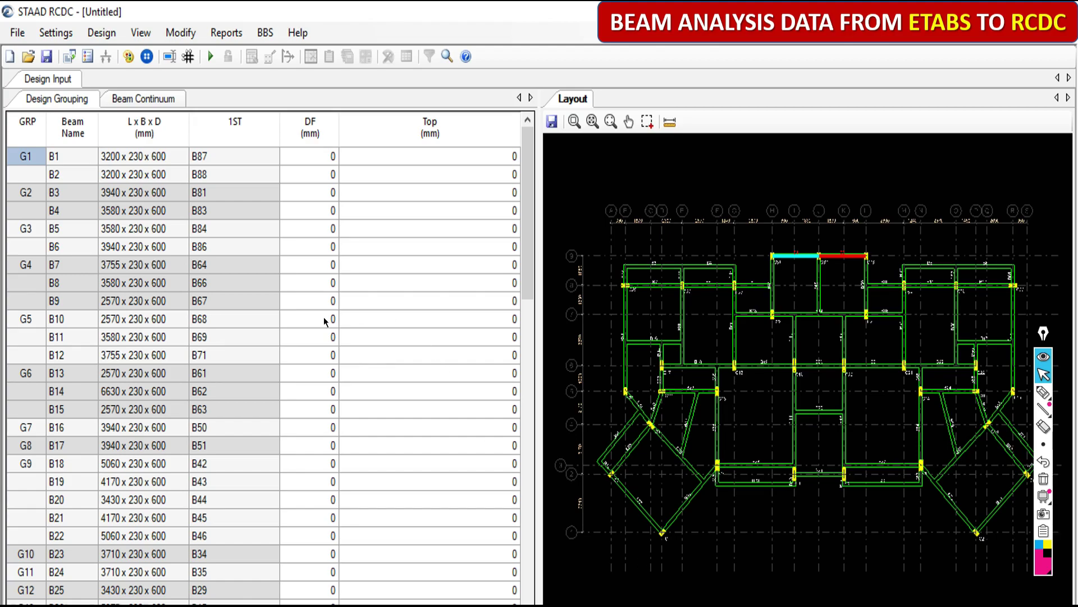
key(Escape)
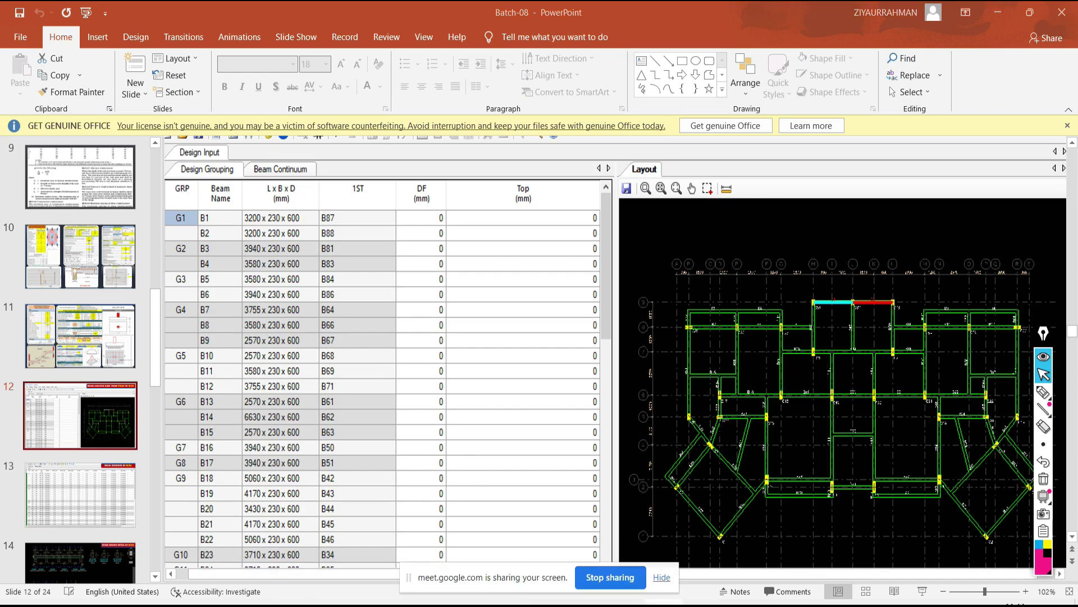
Step: Check the Google Meet call for participants' chat messages and switch to the 02 Hostel Building model in ETABS
click(673, 603)
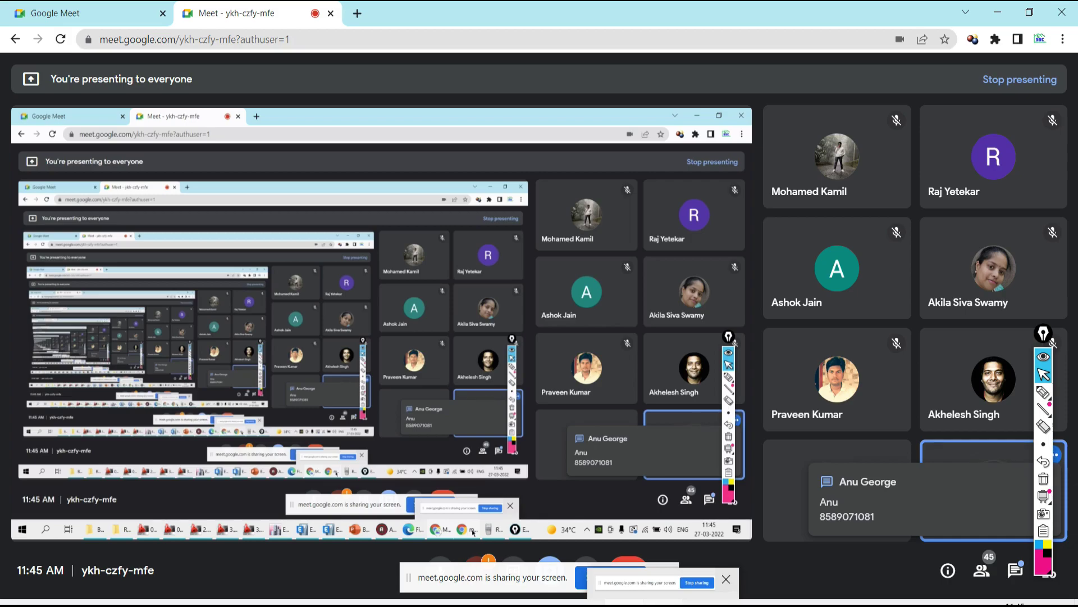
mouse_move(364, 529)
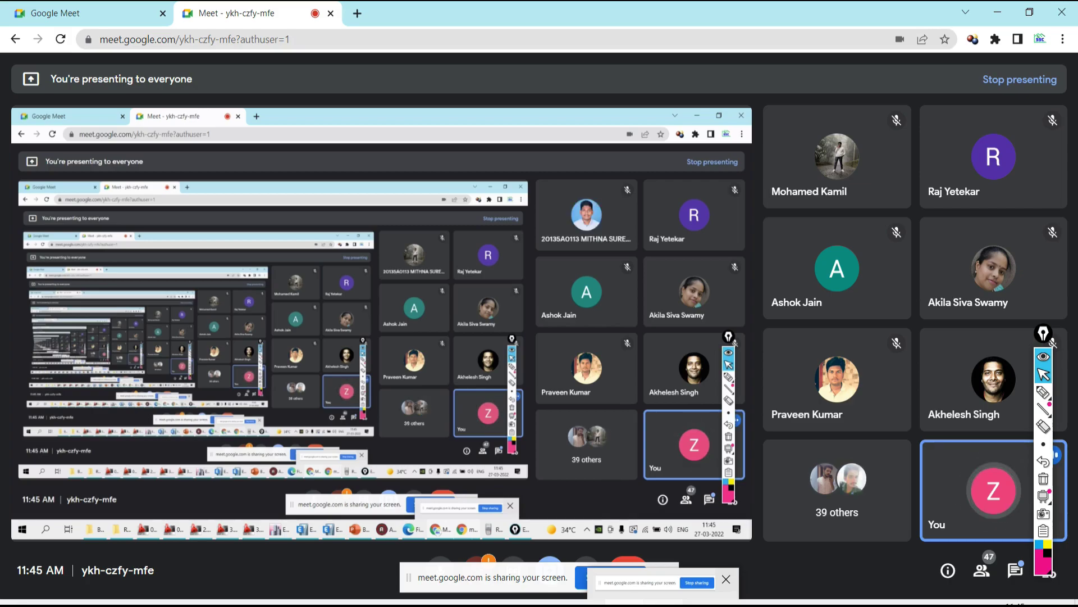
click(382, 604)
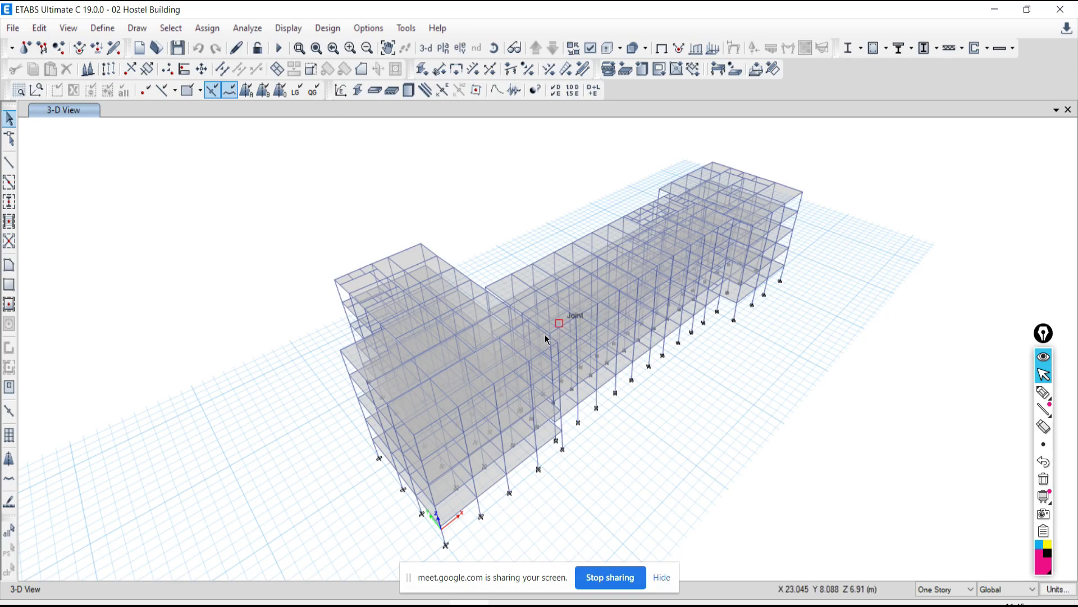
Step: Switch to AutoCAD, show 3.Hostel Building Final CAD.dwg, and look across its beam, column and slab schedule sheets
click(371, 599)
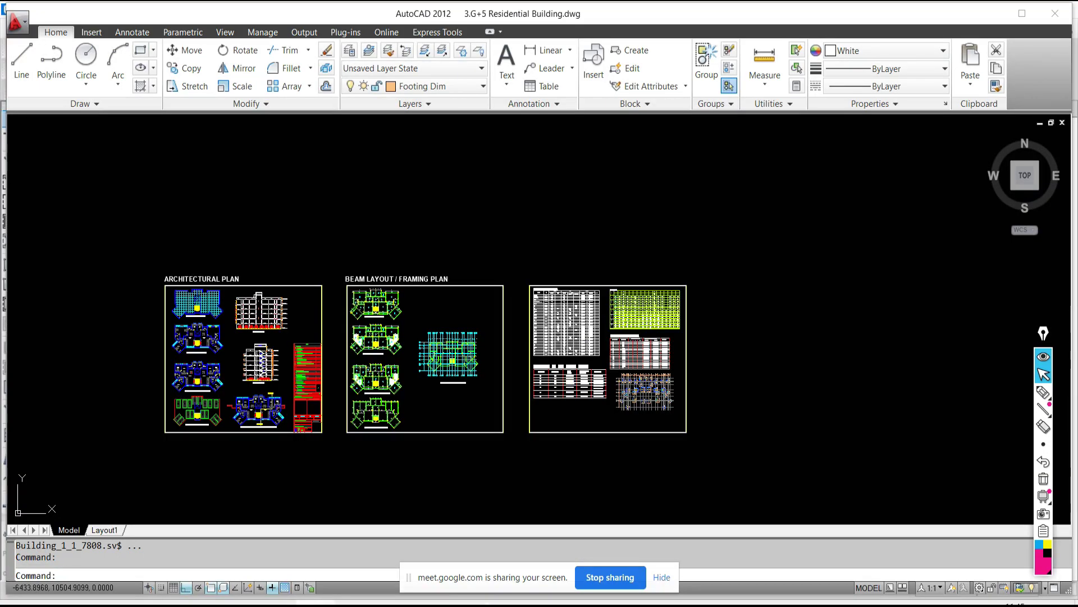
scroll(398, 442, up, 8)
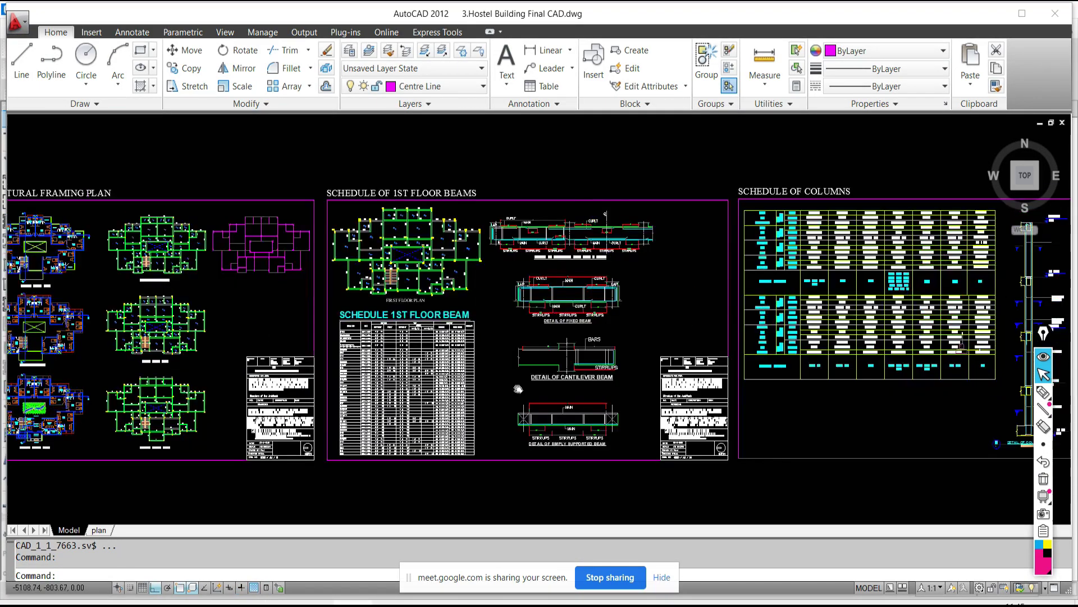
scroll(397, 442, down, 6)
middle_drag(1039, 439, 629, 438)
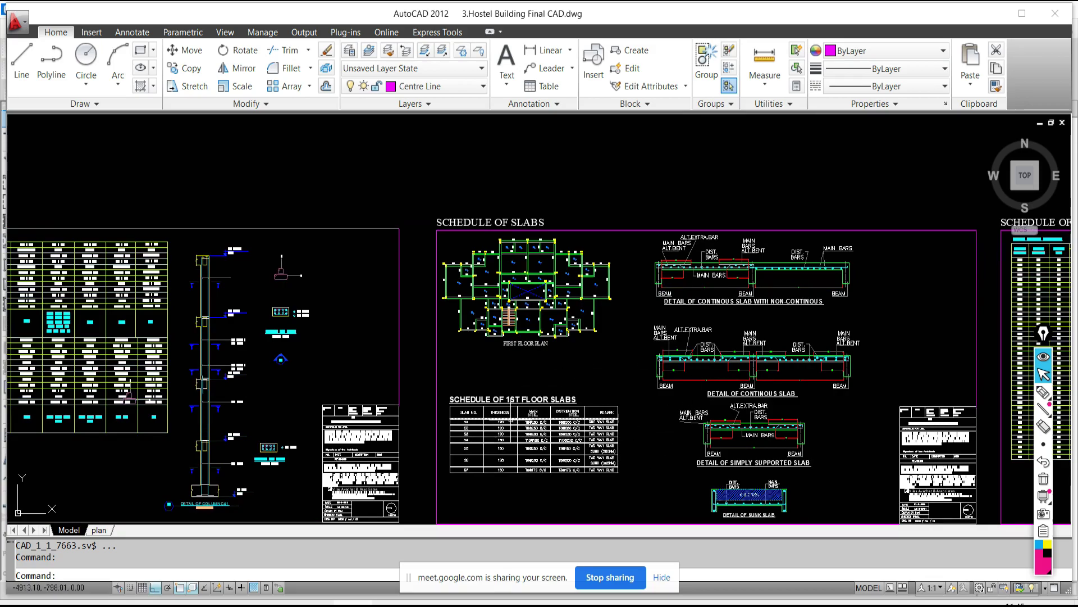
middle_drag(583, 409, 621, 332)
scroll(621, 332, down, 2)
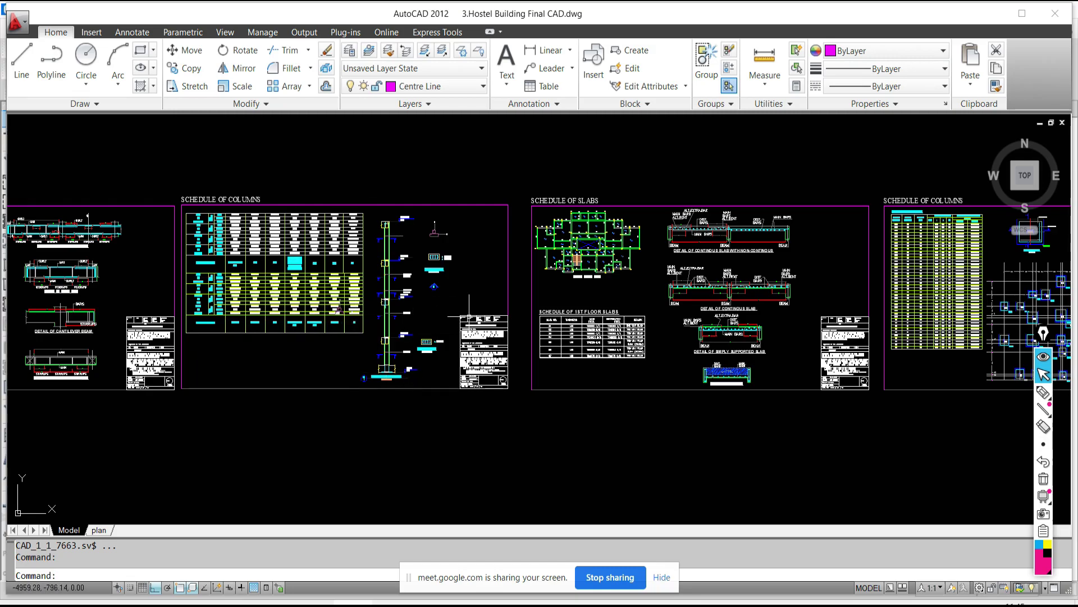
Step: Examine the ground and first floor plans on the STRUCTURAL FRAMING PLAN sheet, and return to the column and slab schedules
scroll(588, 331, down, 1)
scroll(587, 337, down, 2)
scroll(177, 325, up, 3)
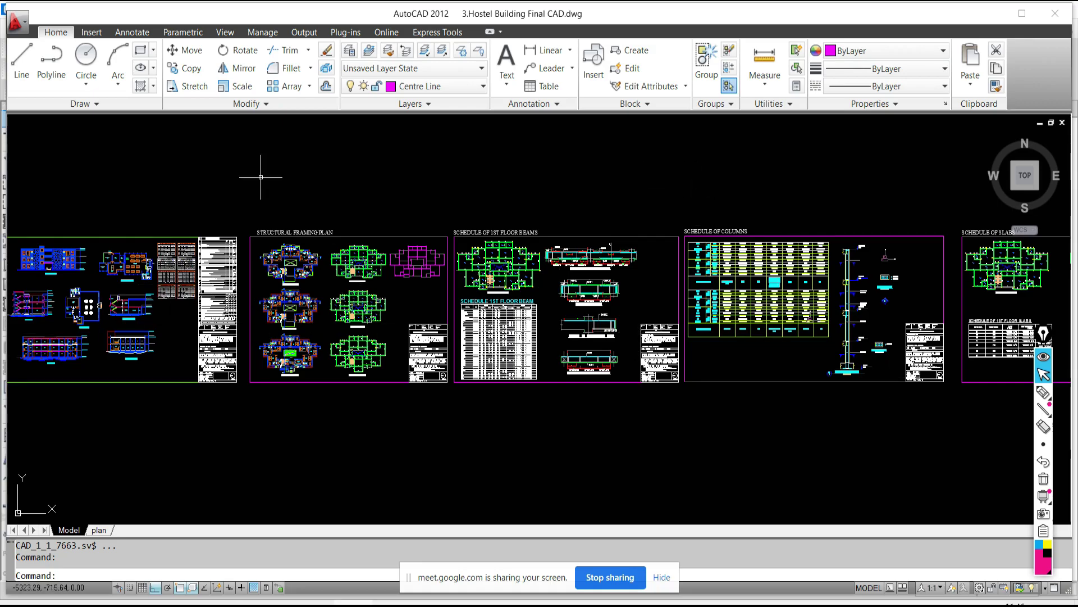
scroll(326, 364, up, 3)
scroll(277, 282, up, 3)
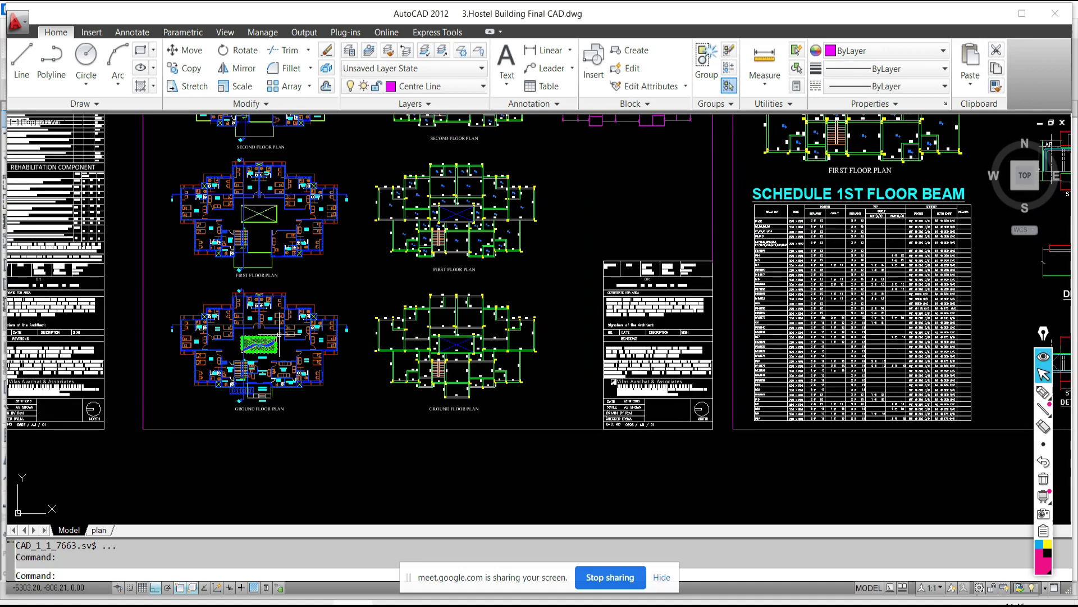
scroll(281, 334, down, 5)
middle_drag(852, 335, 363, 385)
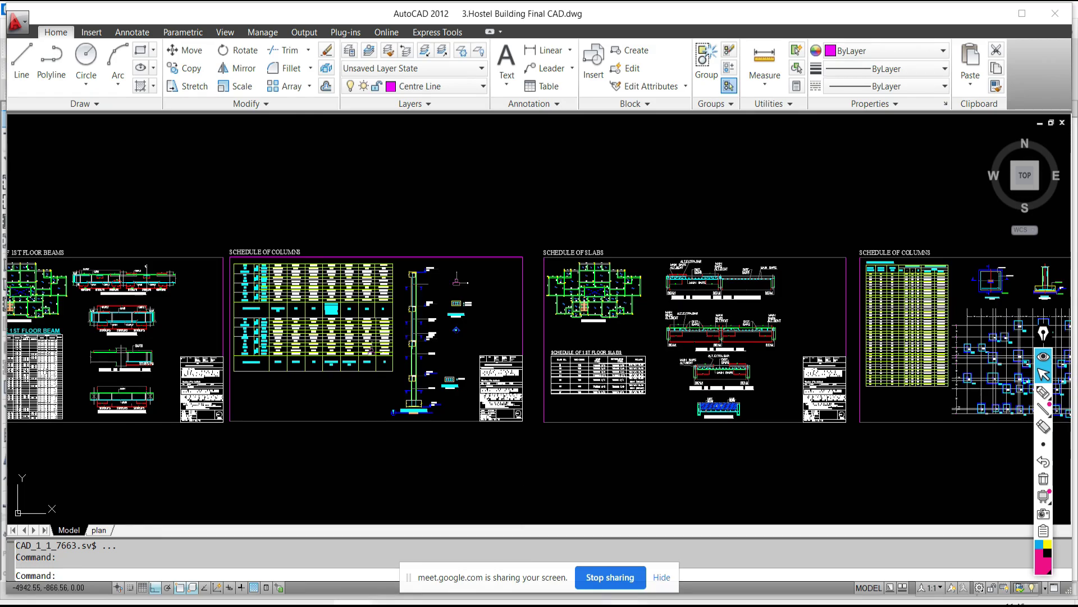
Step: Switch to the Batch-08 presentation in PowerPoint, present from slide 12 to the high-rise concepts slide, and hide the screen-sharing notice
key(alt+Tab)
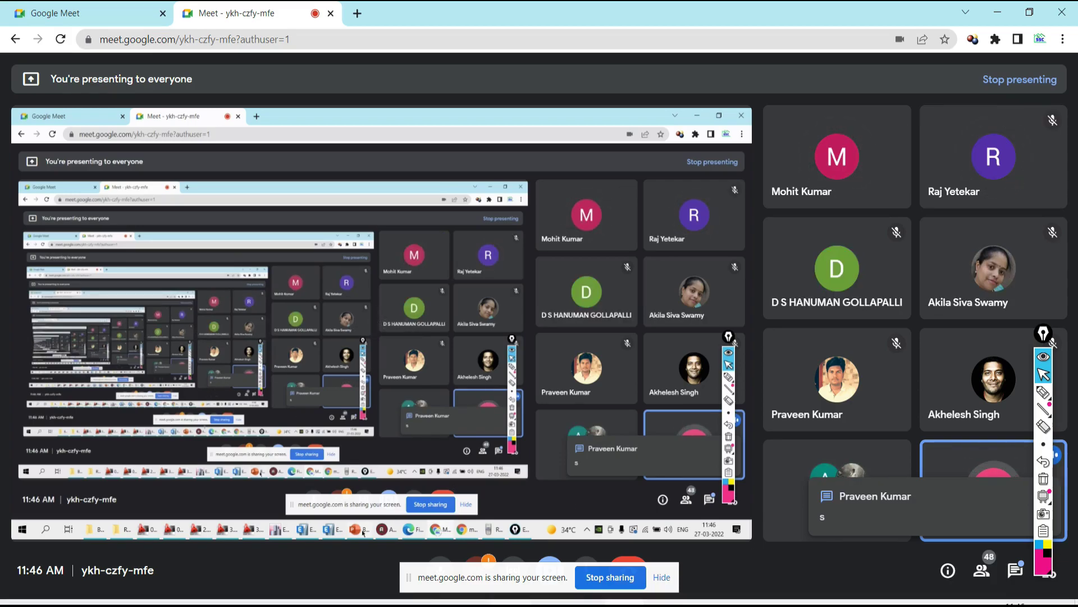
mouse_move(515, 604)
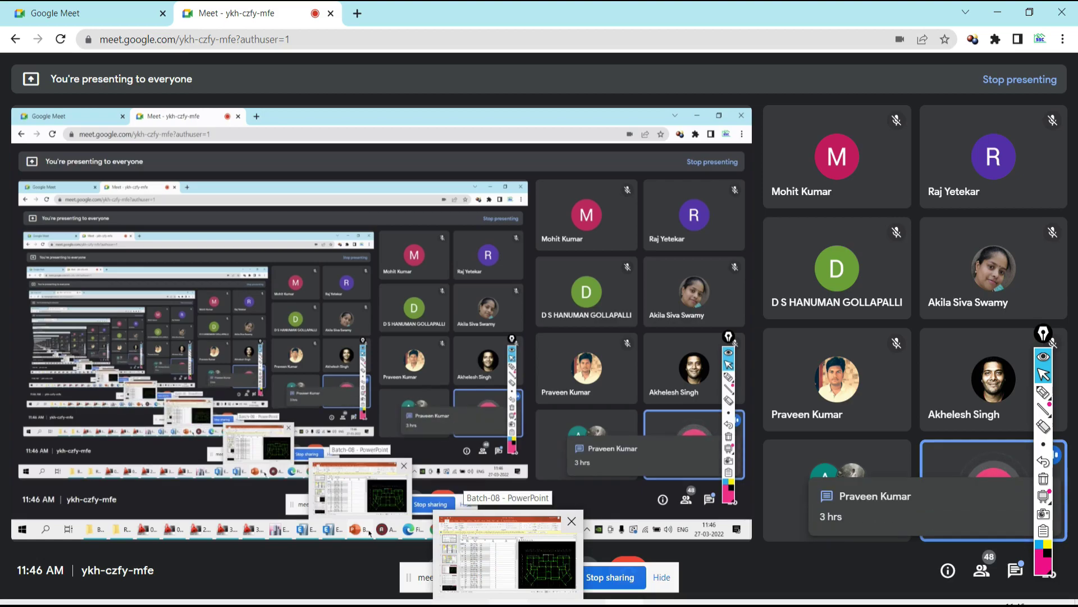
click(563, 601)
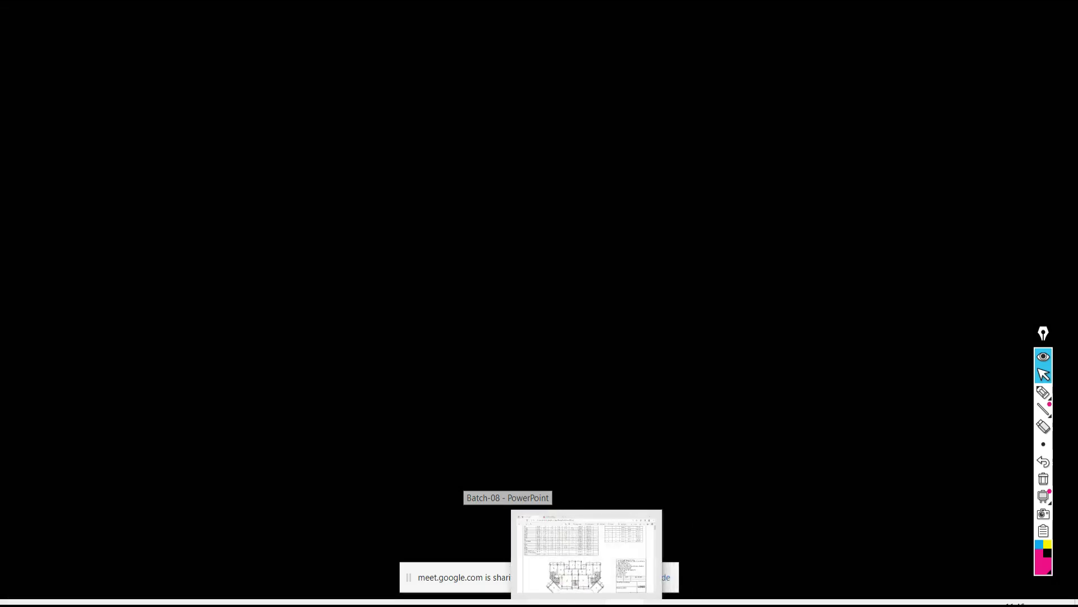
click(551, 601)
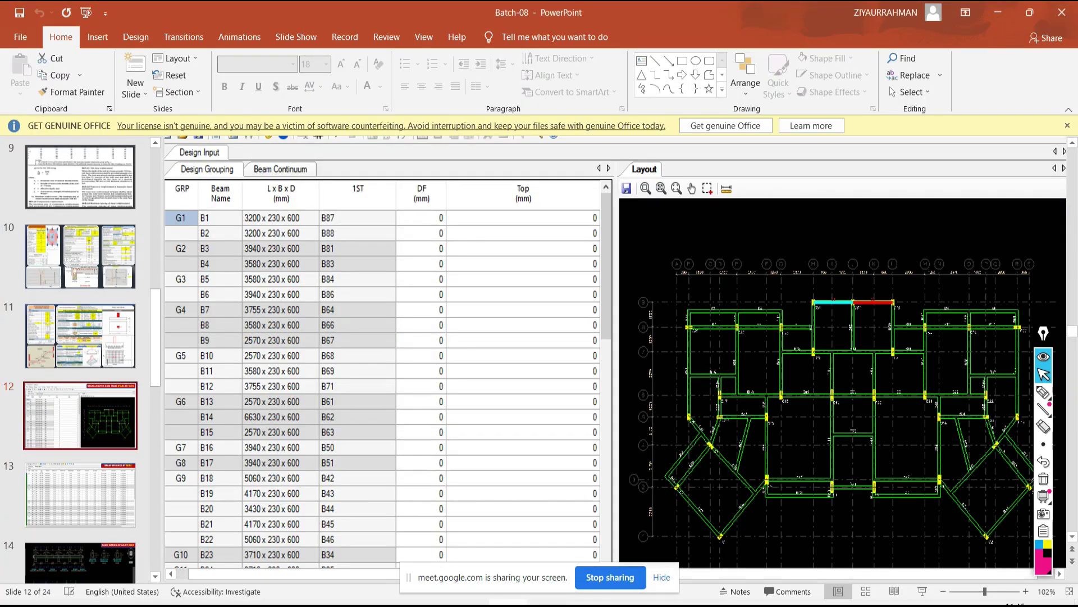
mouse_move(551, 600)
click(921, 592)
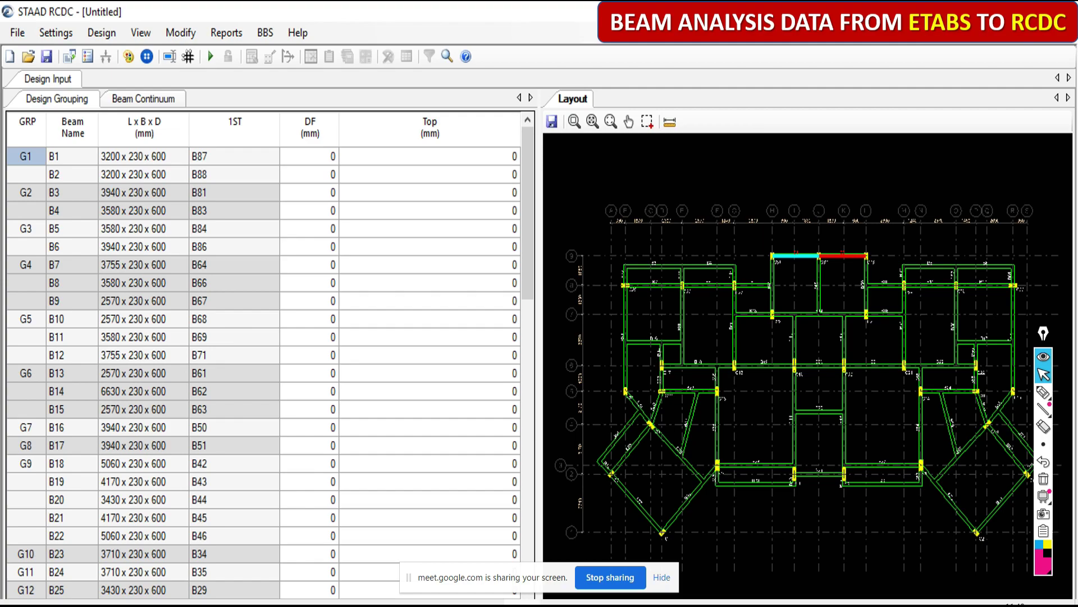
key(alt+Tab)
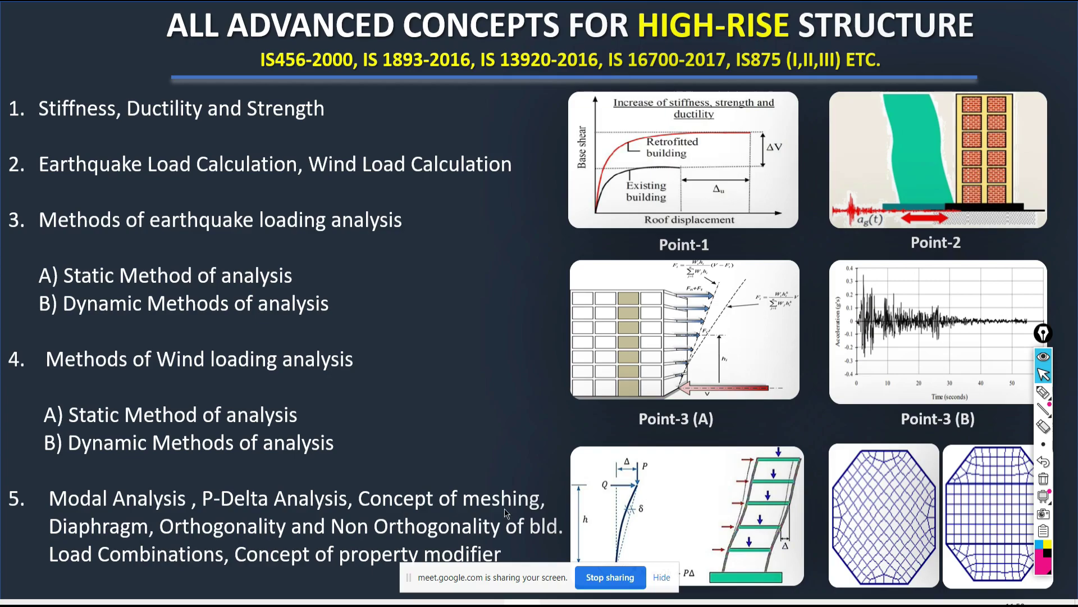
click(662, 578)
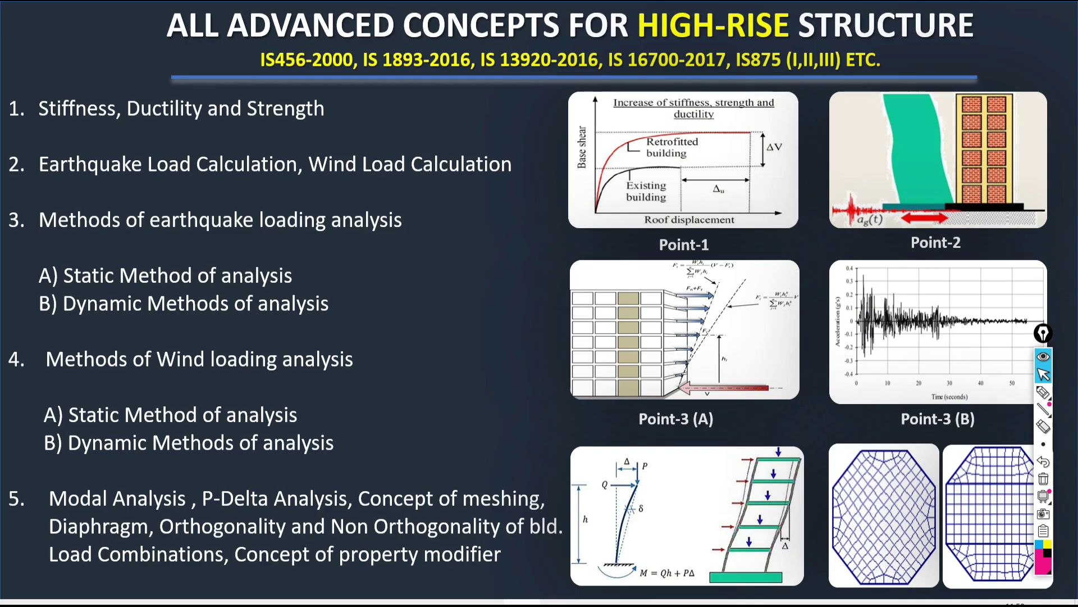
Step: Switch to 01.dwg in AutoCAD and examine the upper floors, terrace and water tank of the high-rise section through the staircase
key(alt+Tab)
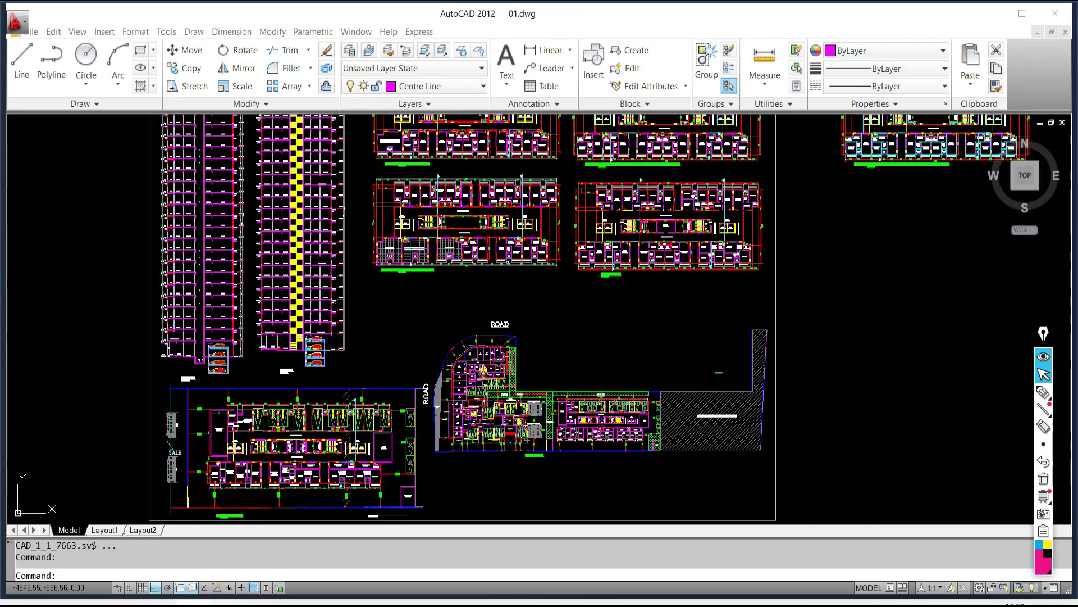
scroll(494, 277, down, 5)
scroll(452, 258, up, 3)
scroll(393, 236, up, 6)
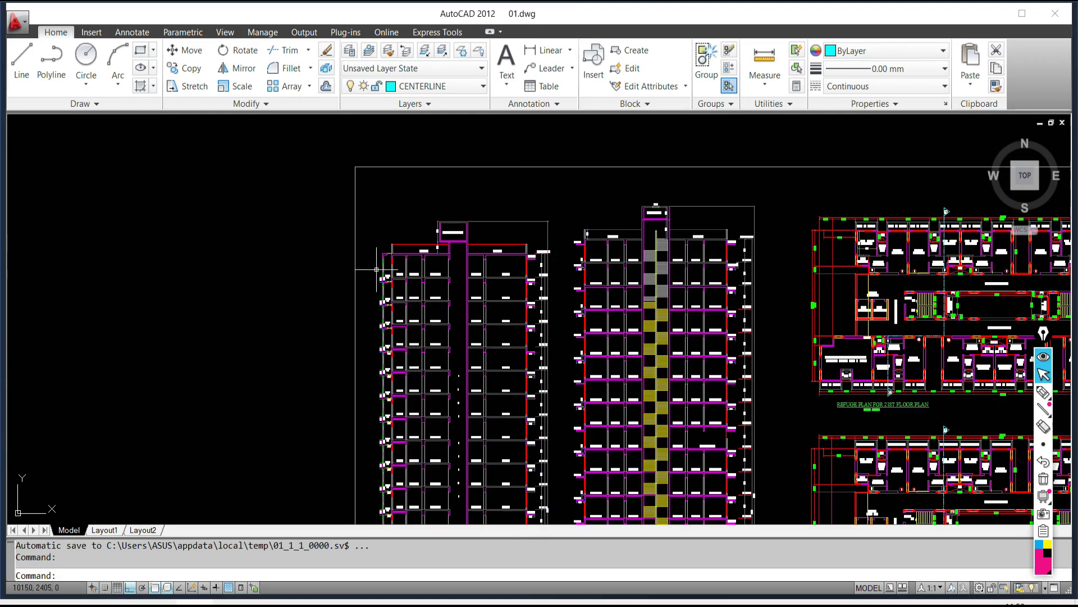
middle_drag(428, 284, 409, 291)
scroll(409, 291, down, 5)
scroll(506, 281, up, 4)
scroll(685, 326, down, 1)
middle_drag(685, 325, 292, 286)
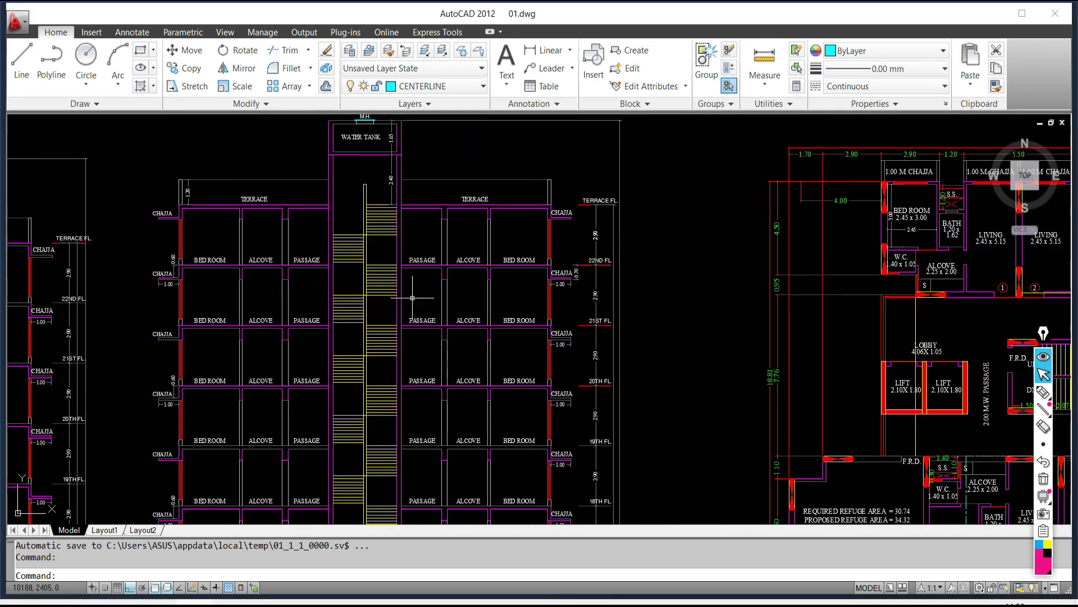
scroll(561, 247, up, 3)
scroll(656, 329, down, 2)
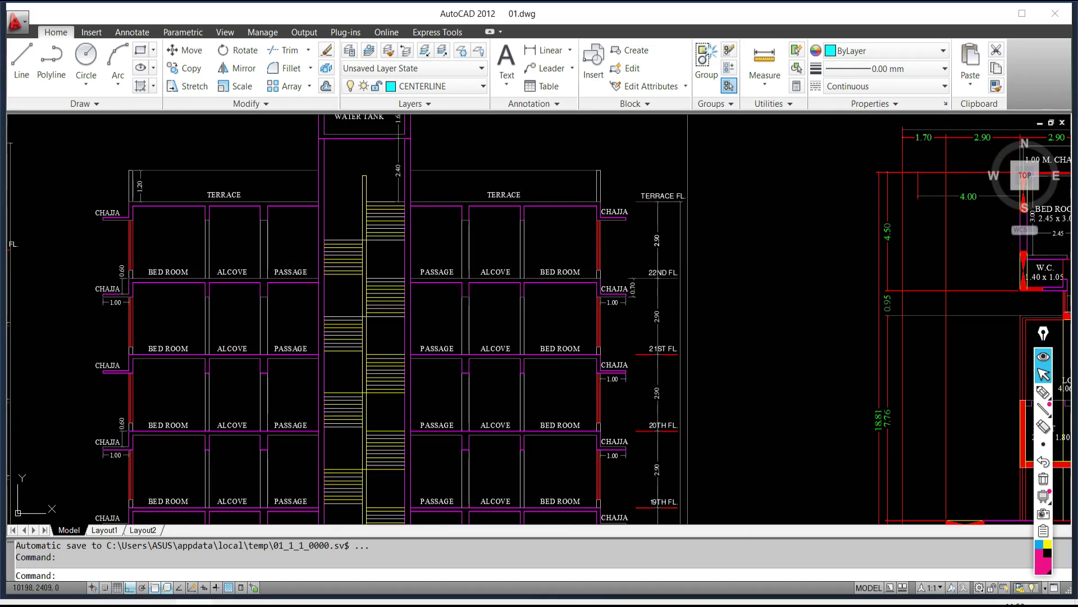
Step: Look over both full-height building sections down to the parking levels, together with the surrounding floor and site plans
scroll(651, 333, down, 3)
scroll(649, 335, down, 5)
middle_drag(746, 422, 450, 259)
scroll(450, 259, up, 3)
scroll(450, 259, up, 2)
mouse_move(148, 223)
middle_down()
mouse_move(562, 437)
mouse_move(476, 388)
middle_up()
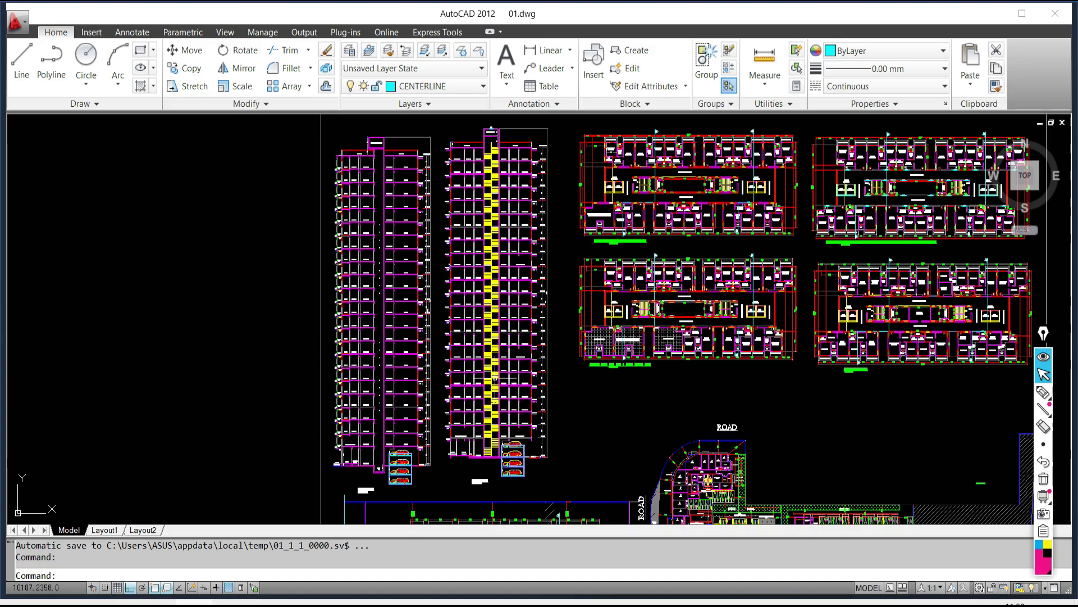
scroll(502, 366, up, 2)
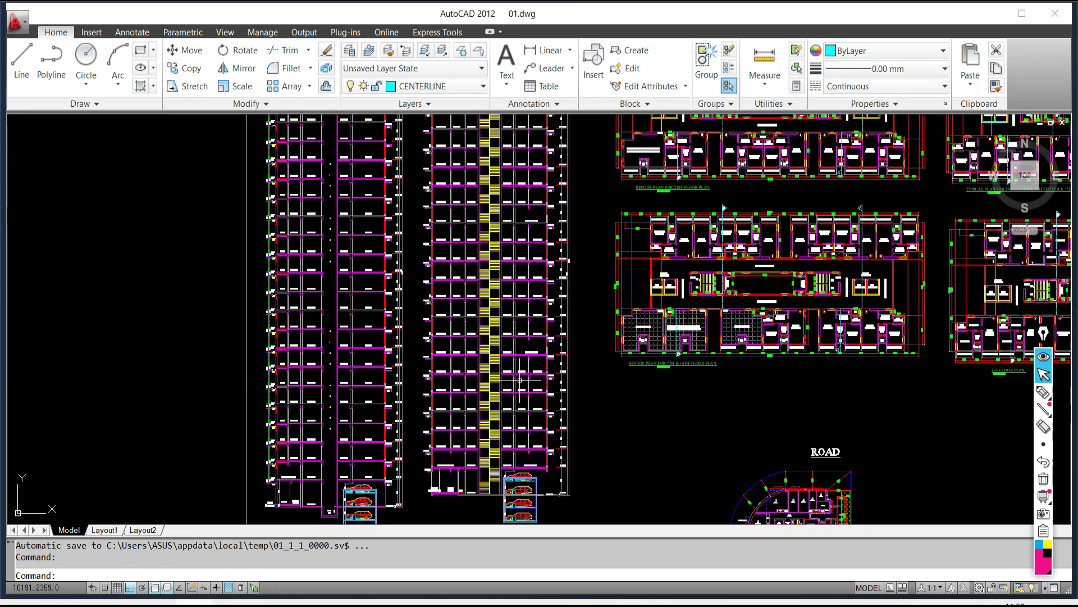
scroll(526, 375, down, 3)
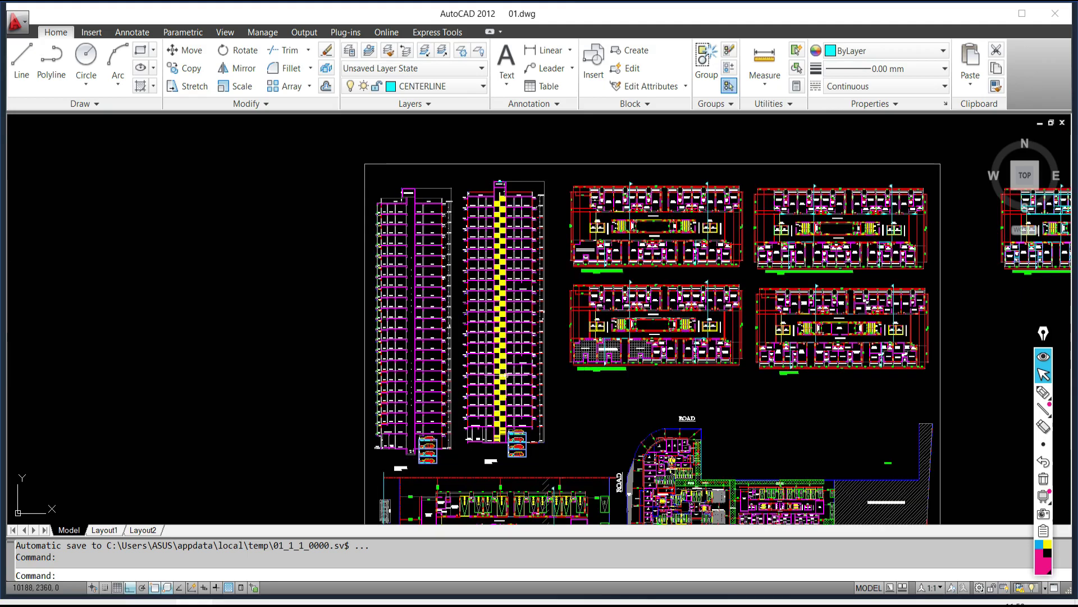
scroll(524, 385, up, 2)
mouse_move(516, 381)
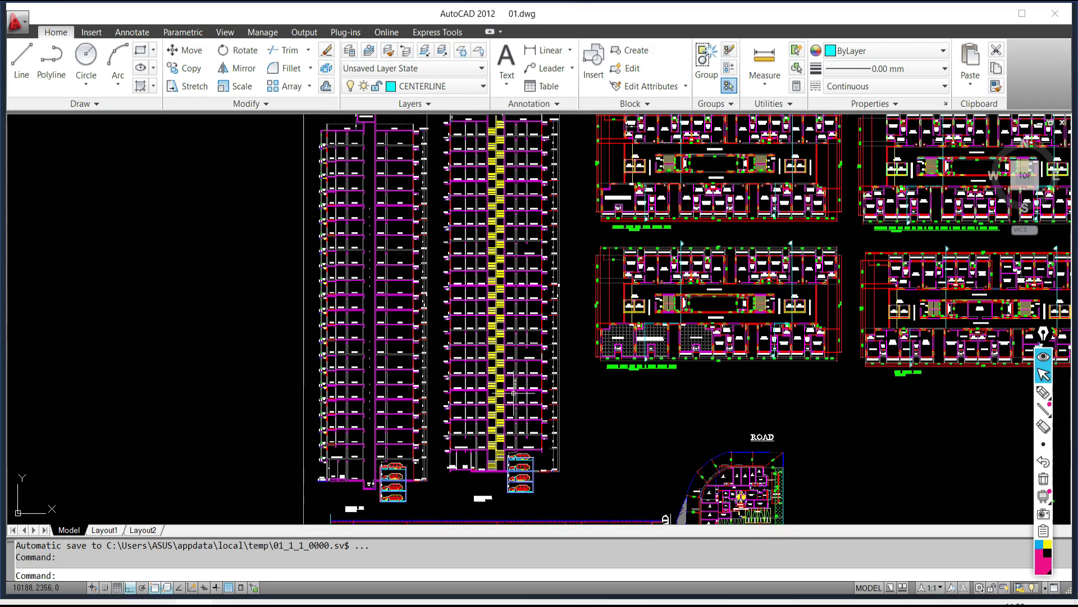
scroll(602, 249, down, 2)
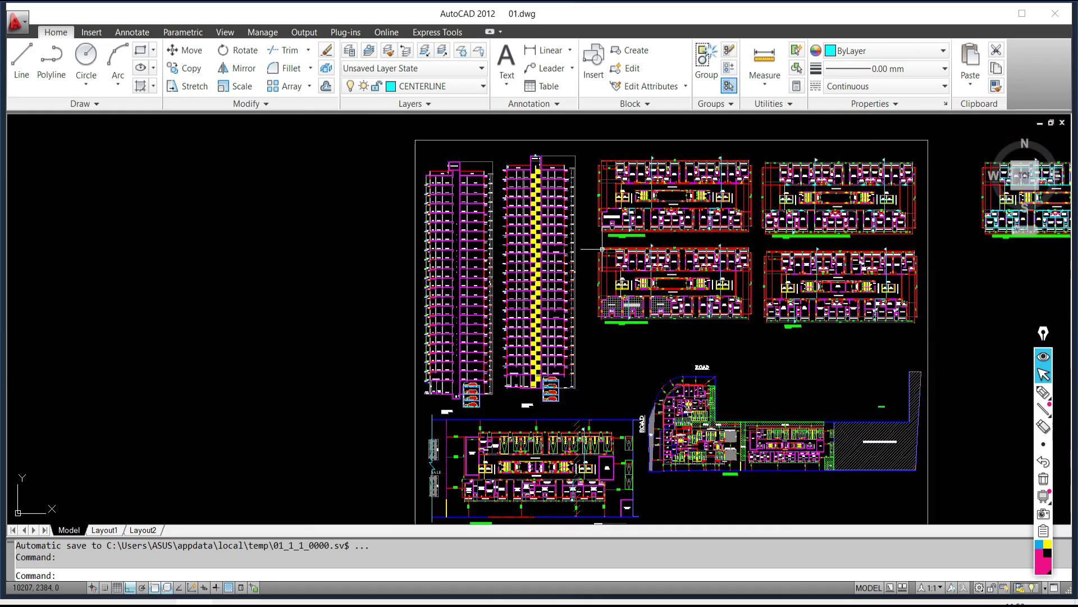
Step: Examine the lifts, staircases, passages and flats on the REFUGE PLAN FOR 21ST FLOOR PLAN
scroll(338, 356, up, 4)
scroll(339, 356, up, 2)
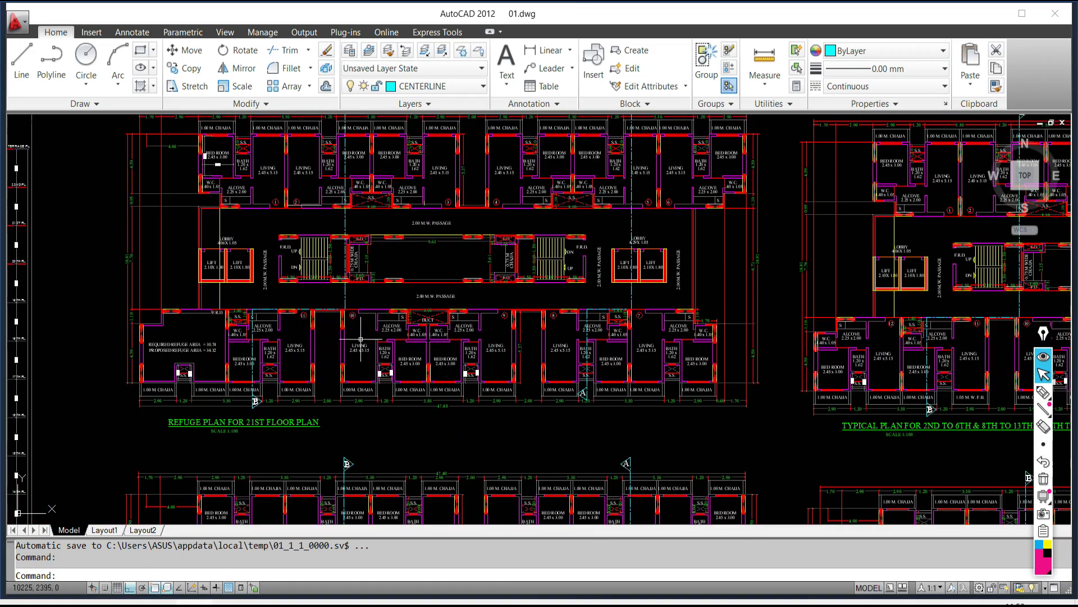
middle_drag(396, 316, 460, 346)
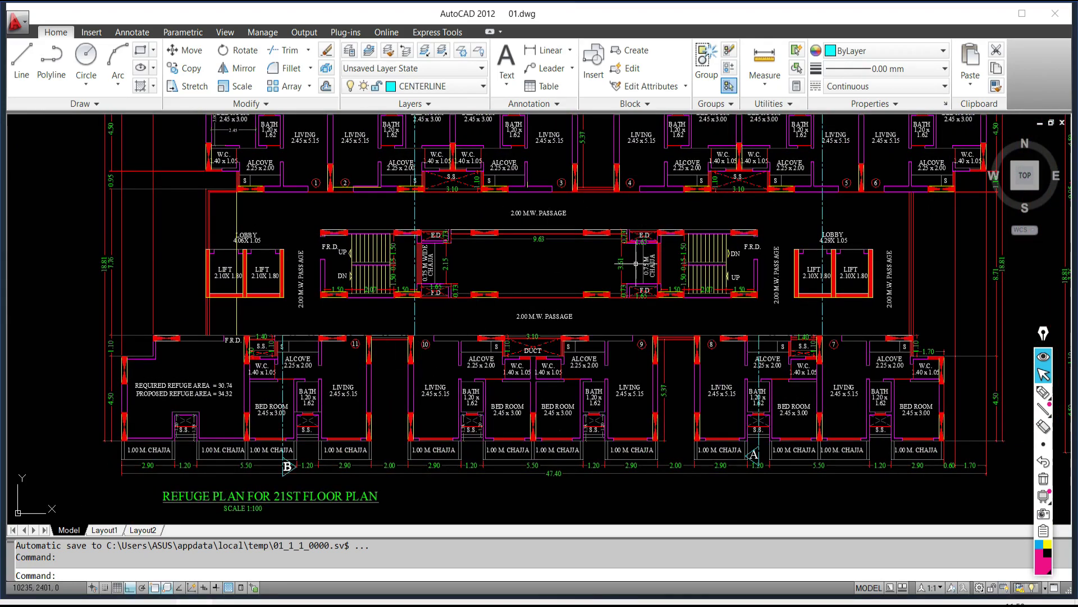
scroll(590, 272, up, 3)
scroll(557, 223, down, 3)
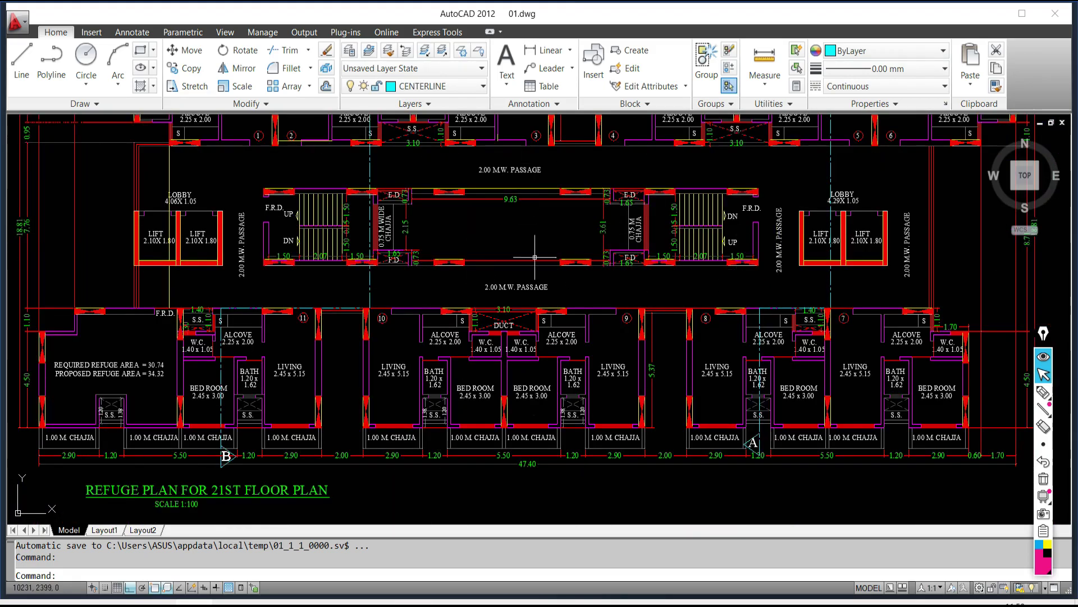
Step: Switch to the Batch-08 presentation in PowerPoint and present slide 24 on advanced concepts for high-rise structures
key(alt+Tab)
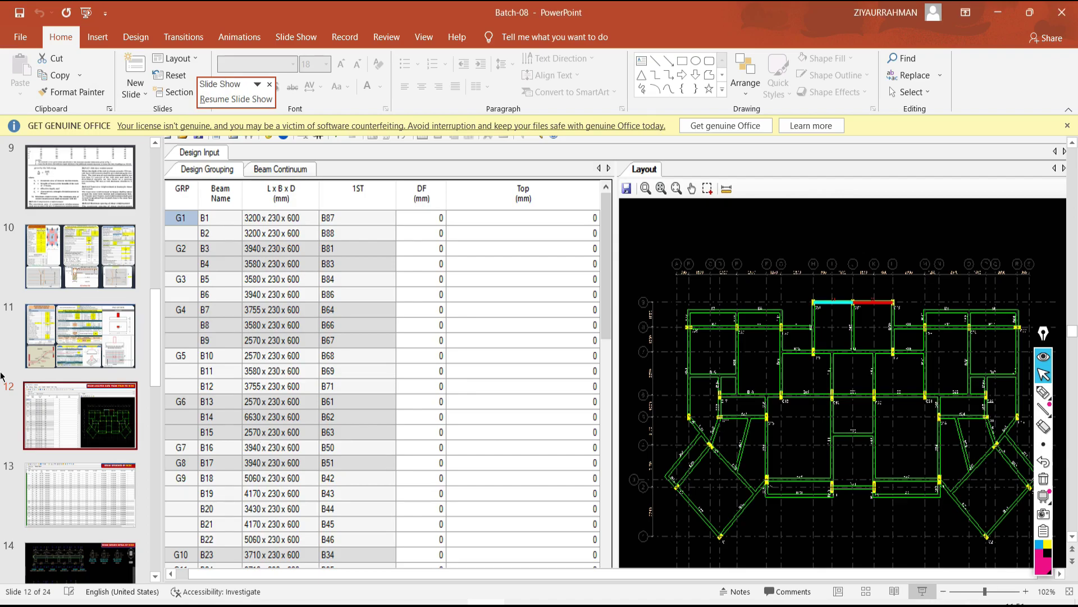
scroll(84, 460, down, 8)
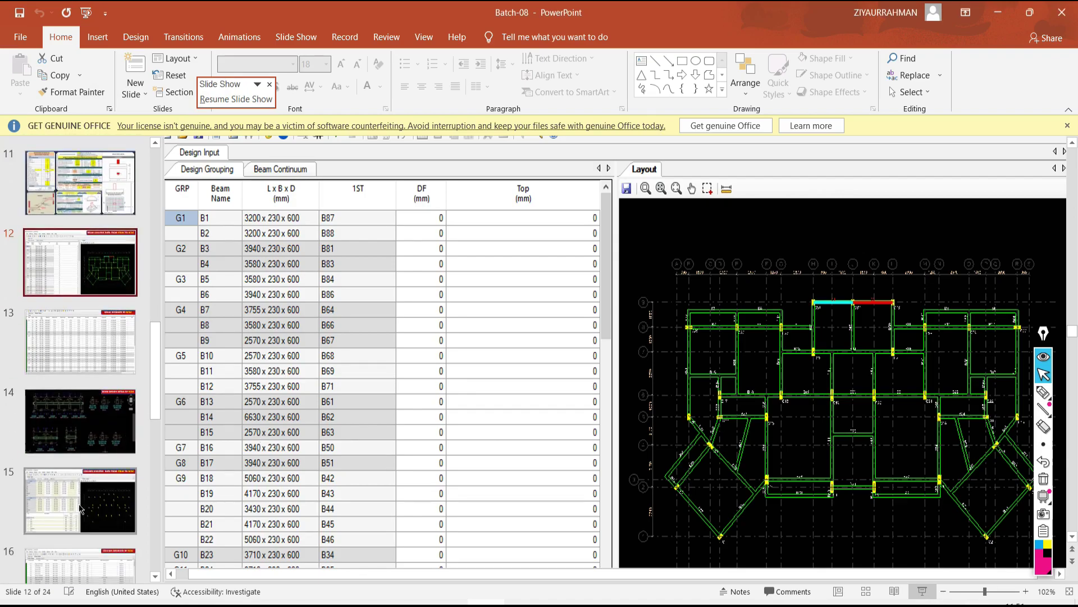
click(79, 574)
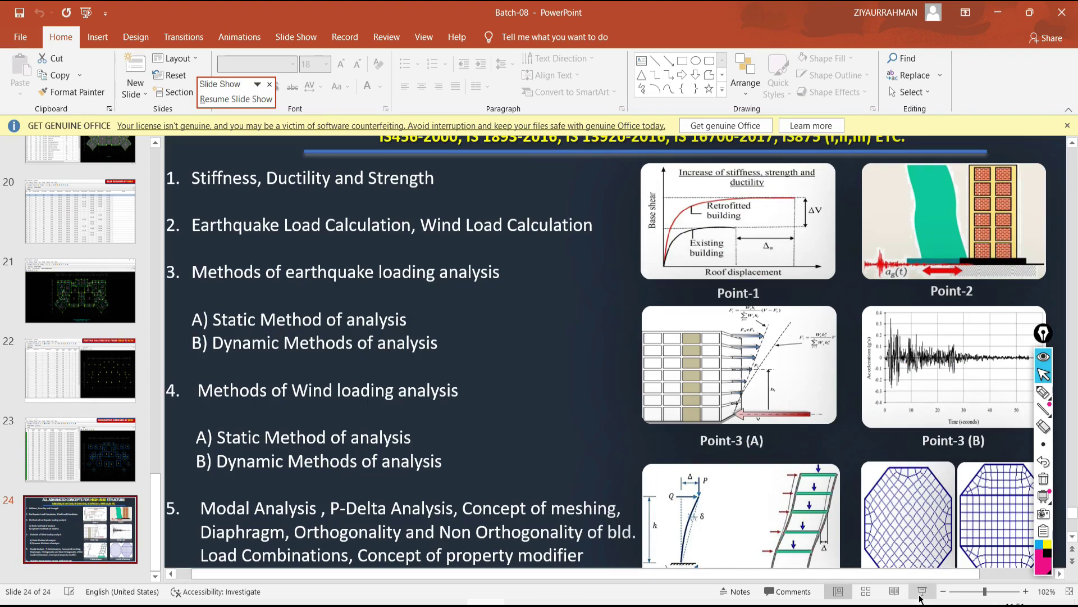
click(921, 594)
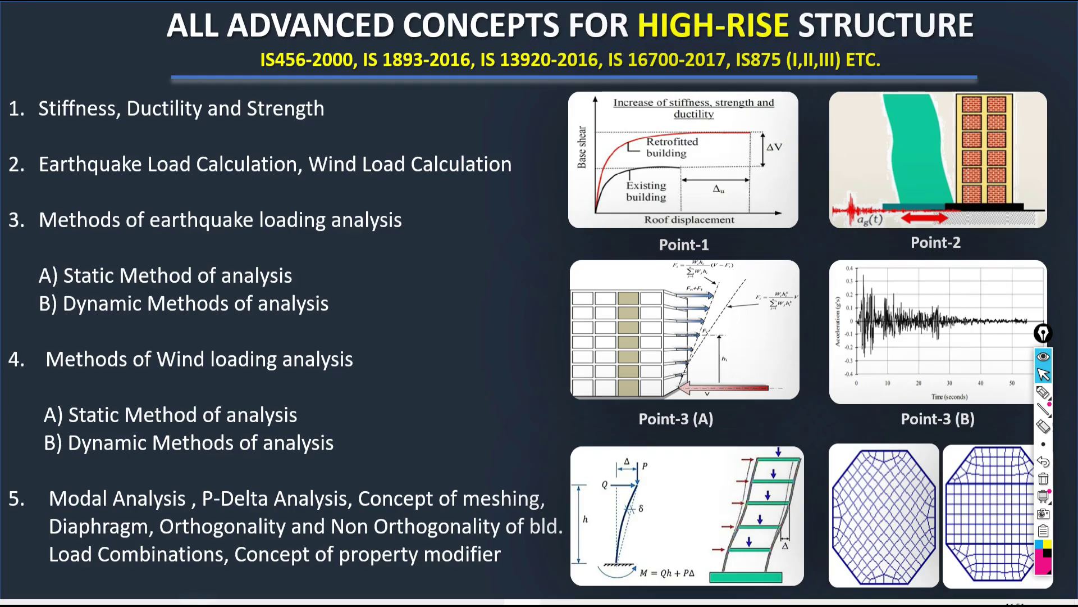
Step: Switch back to 01.dwg in AutoCAD and review the 21st floor refuge plan alongside the other floor plans and building sections
key(alt+Tab)
middle_drag(444, 211, 522, 311)
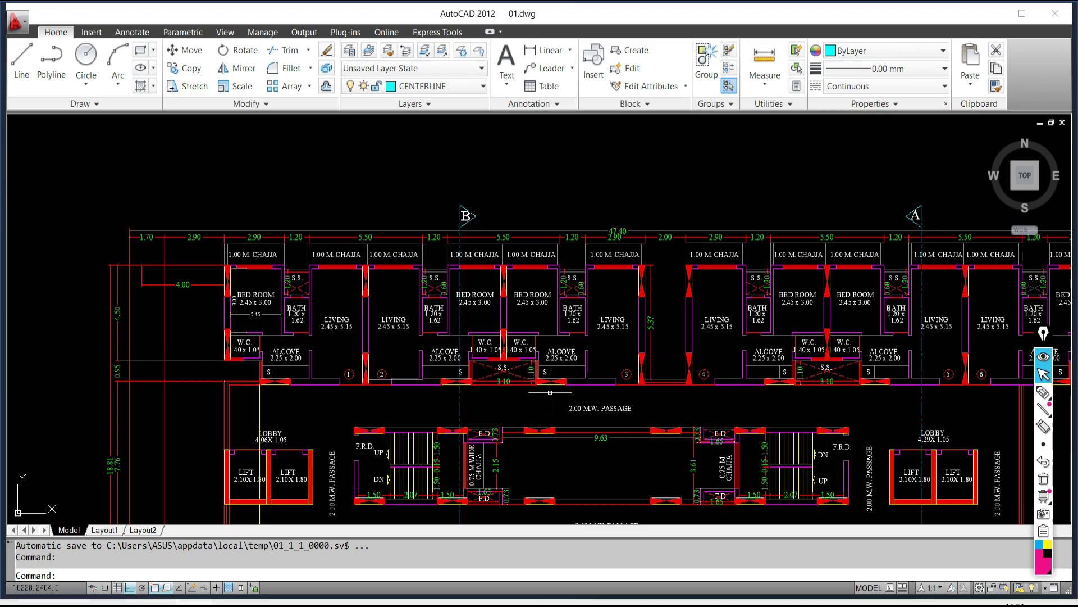
scroll(560, 442, down, 6)
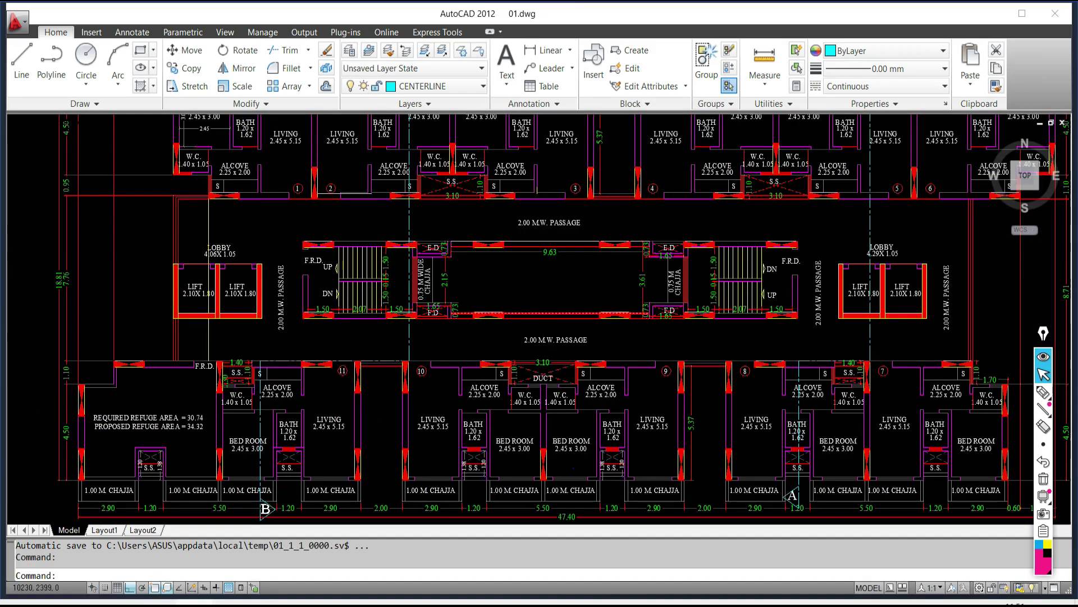
scroll(573, 360, up, 3)
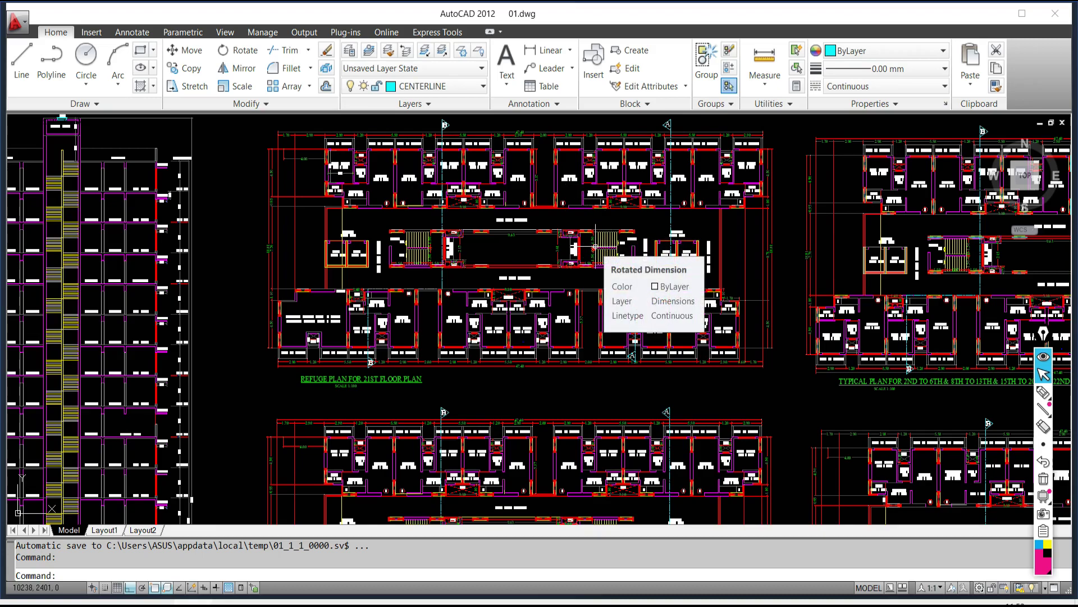
scroll(595, 246, down, 2)
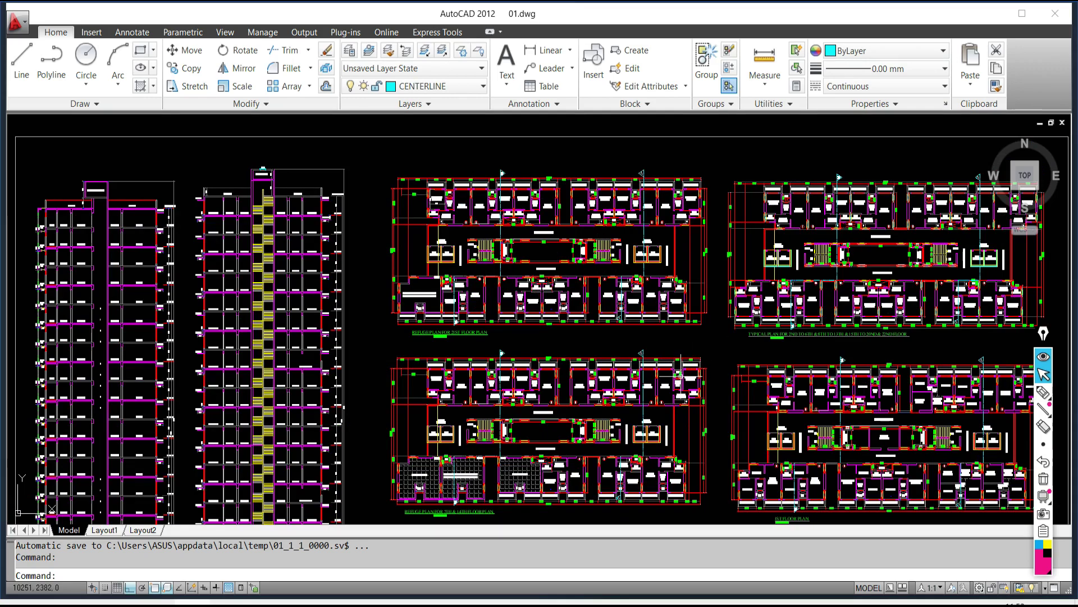